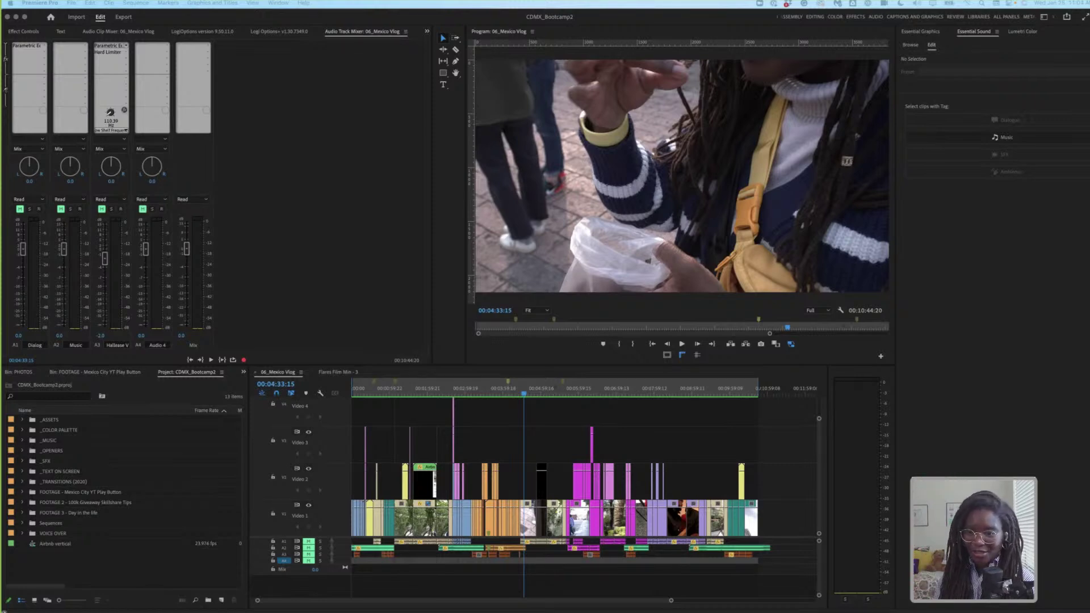
- Set the project's HDR Graphics White to 100 nits (63% HLG, 51% PQ) in the general project settings
{"action": "left_click", "coordinate": [428, 391]}
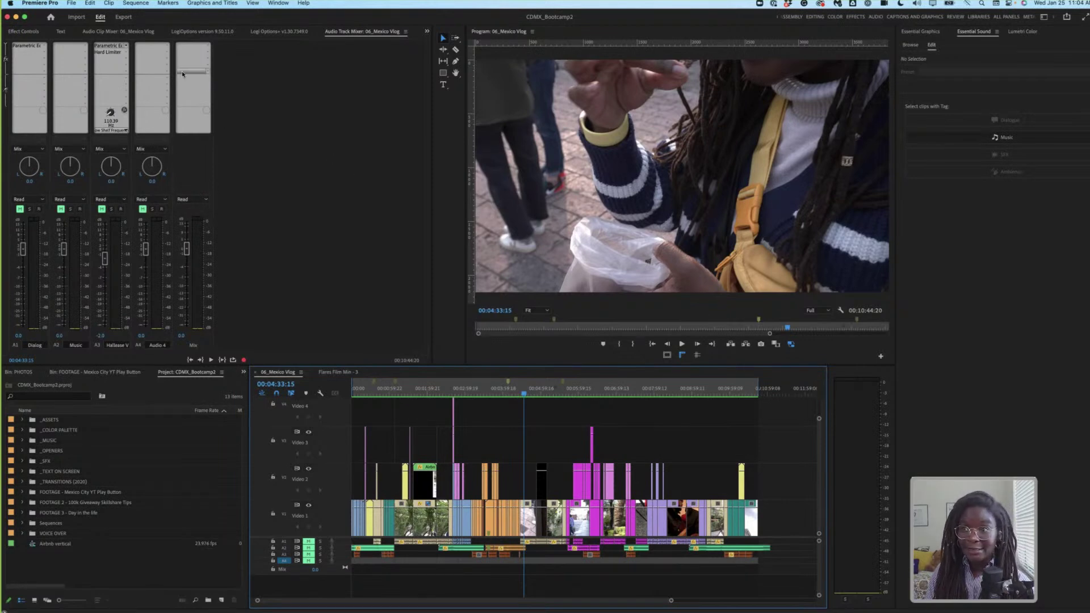
{"action": "left_click", "coordinate": [72, 3]}
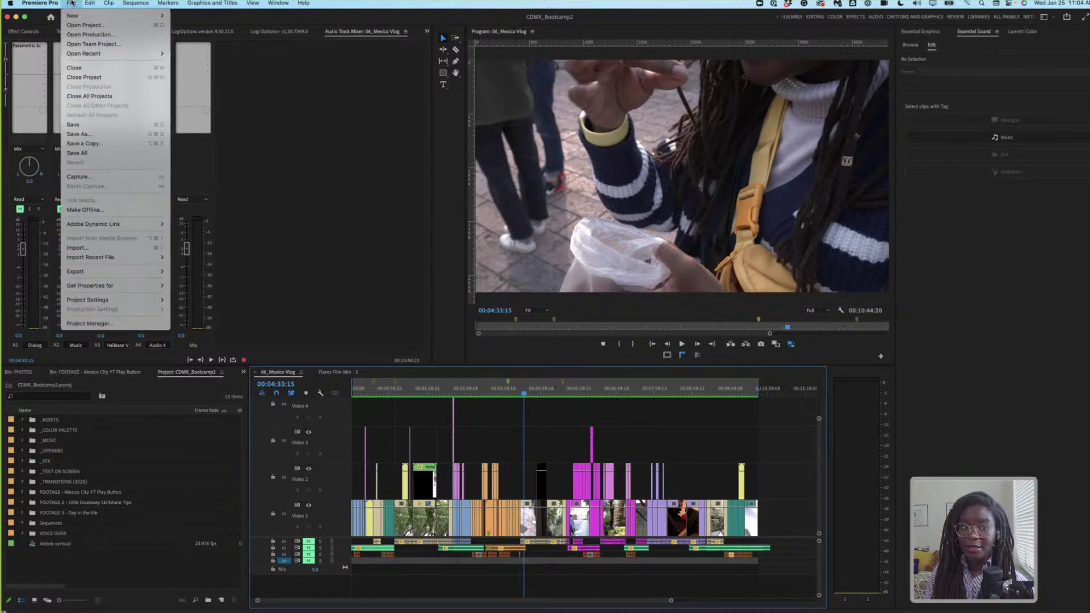
{"action": "left_click", "coordinate": [71, 3]}
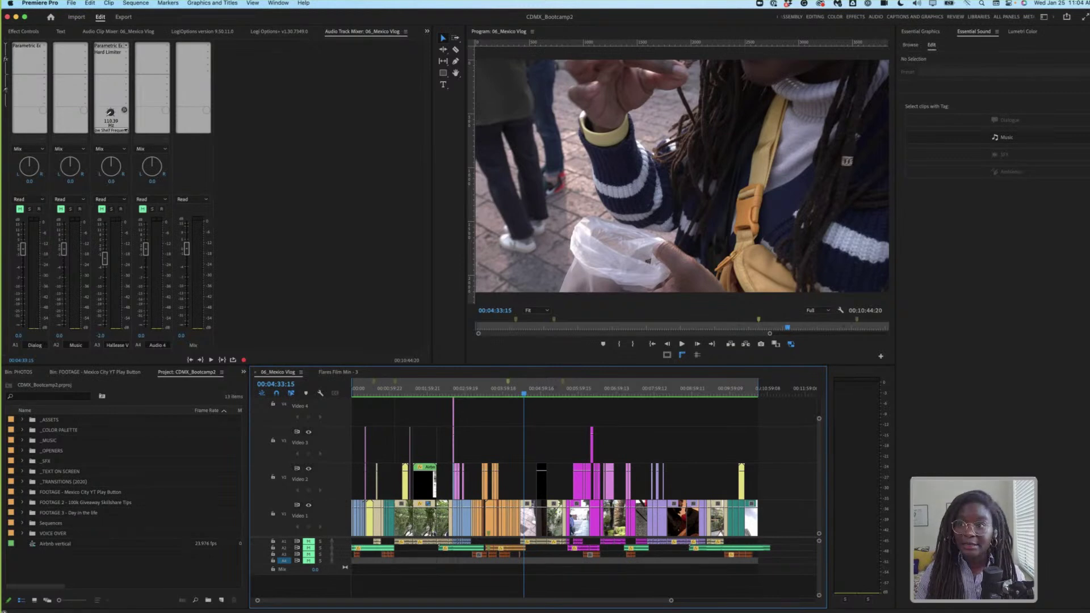
{"action": "left_click", "coordinate": [71, 3]}
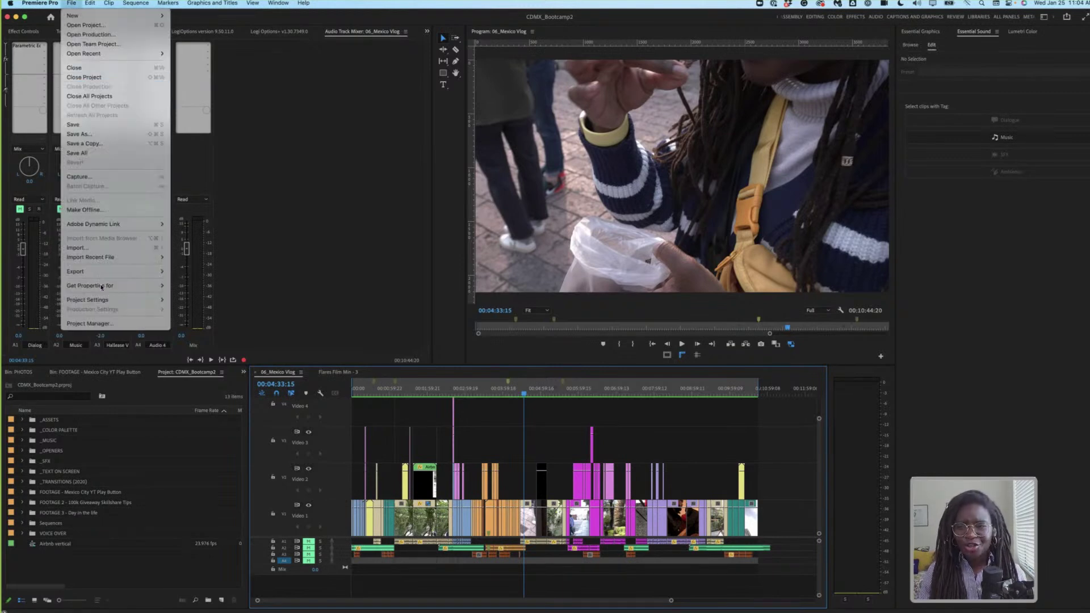
{"action": "mouse_move", "coordinate": [107, 299]}
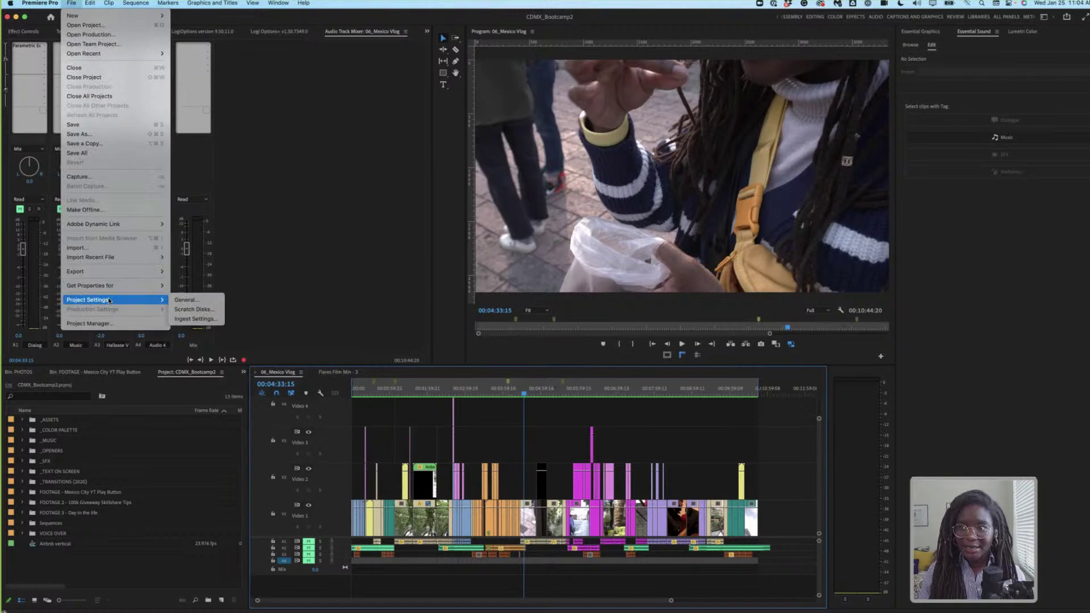
{"action": "left_click", "coordinate": [192, 302]}
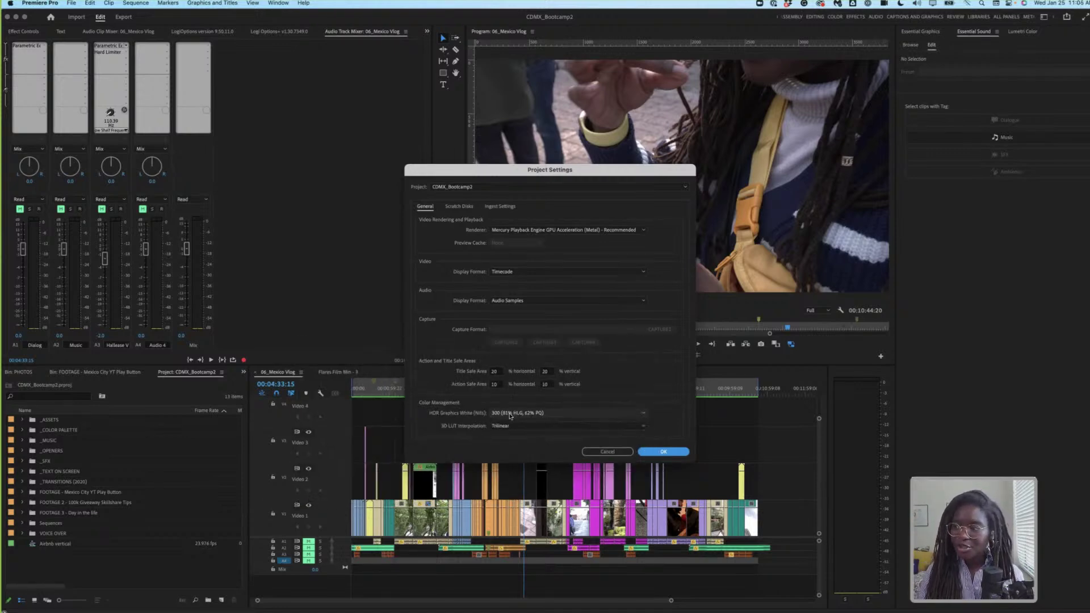
{"action": "left_click", "coordinate": [556, 415]}
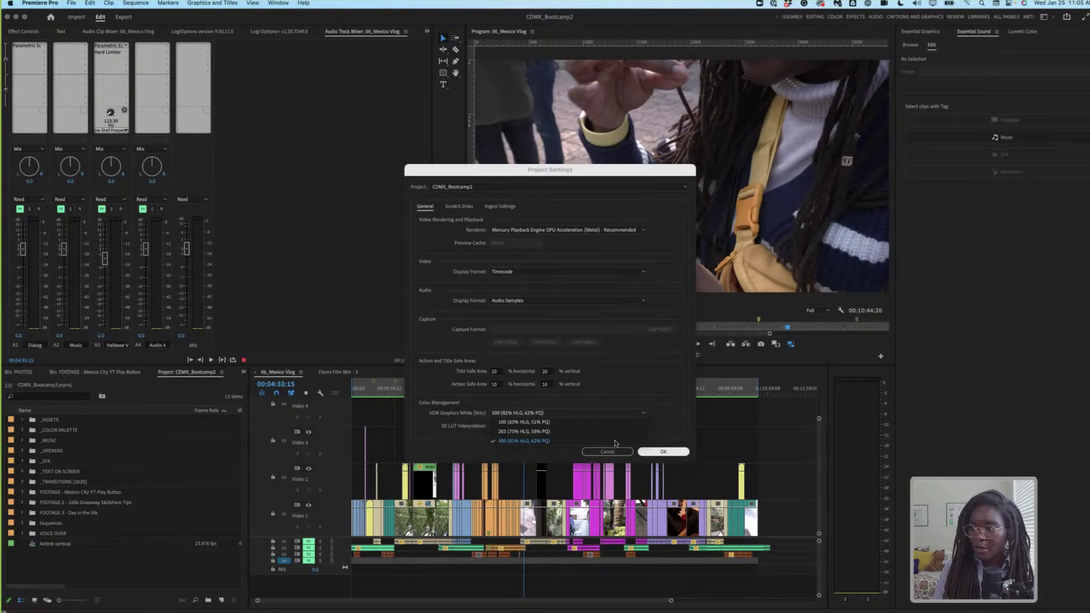
{"action": "left_click", "coordinate": [575, 424]}
{"action": "left_click", "coordinate": [664, 452]}
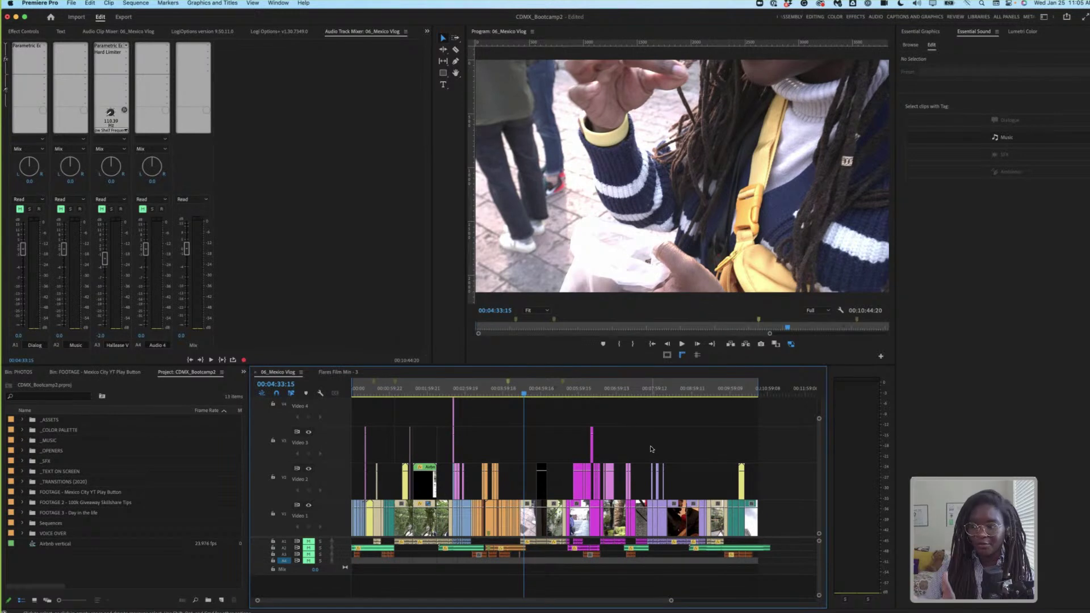
- Set the project's HDR Graphics White to 300 nits in the general project settings
{"action": "left_click", "coordinate": [71, 3]}
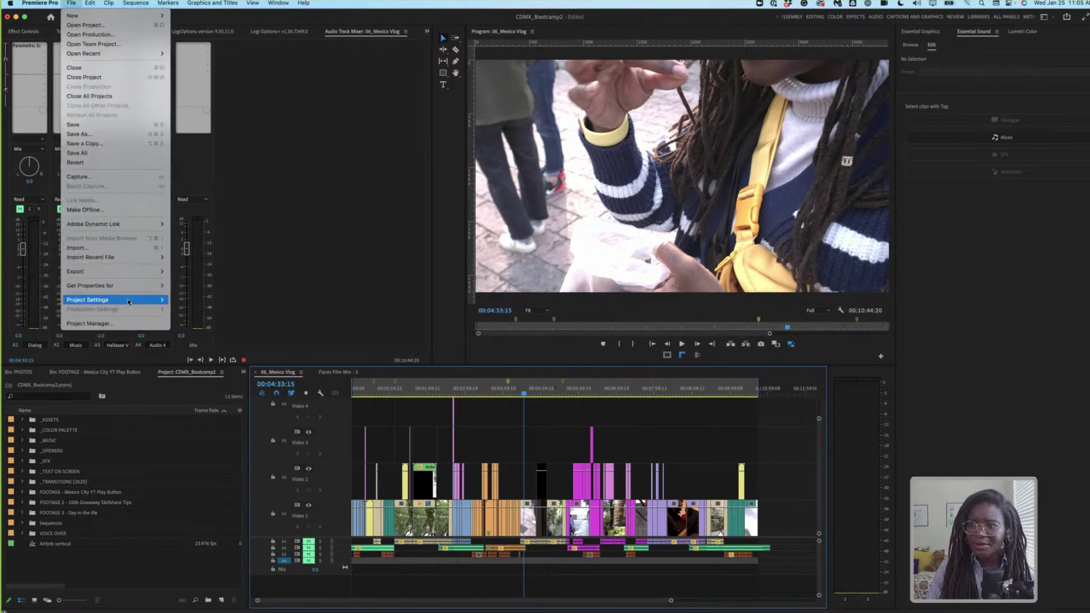
{"action": "mouse_move", "coordinate": [114, 300]}
{"action": "left_click", "coordinate": [186, 300]}
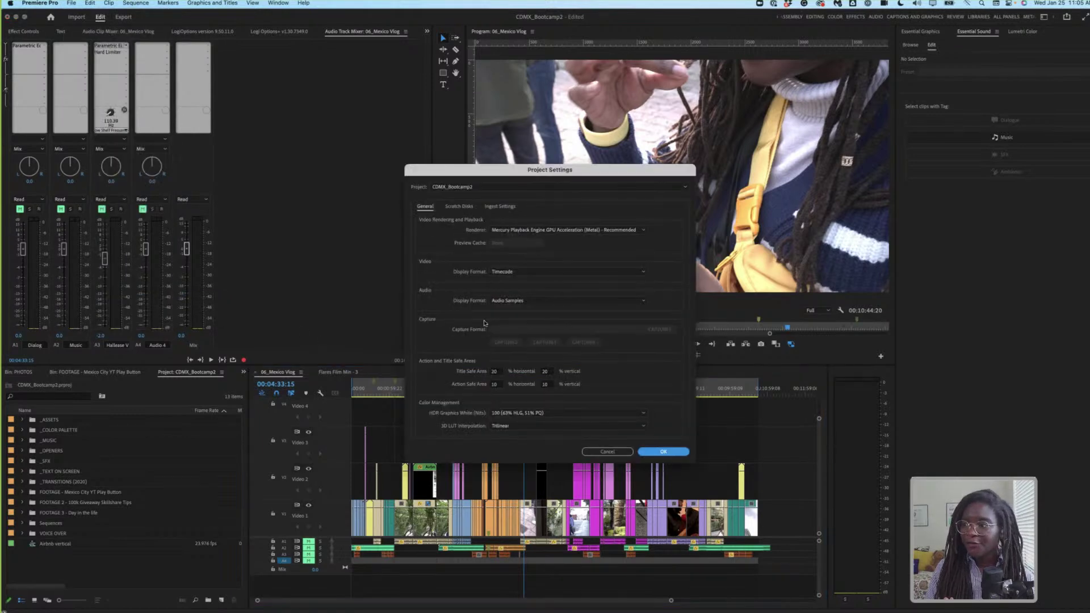
{"action": "left_click", "coordinate": [556, 418]}
{"action": "left_click", "coordinate": [565, 447]}
{"action": "left_click", "coordinate": [664, 451]}
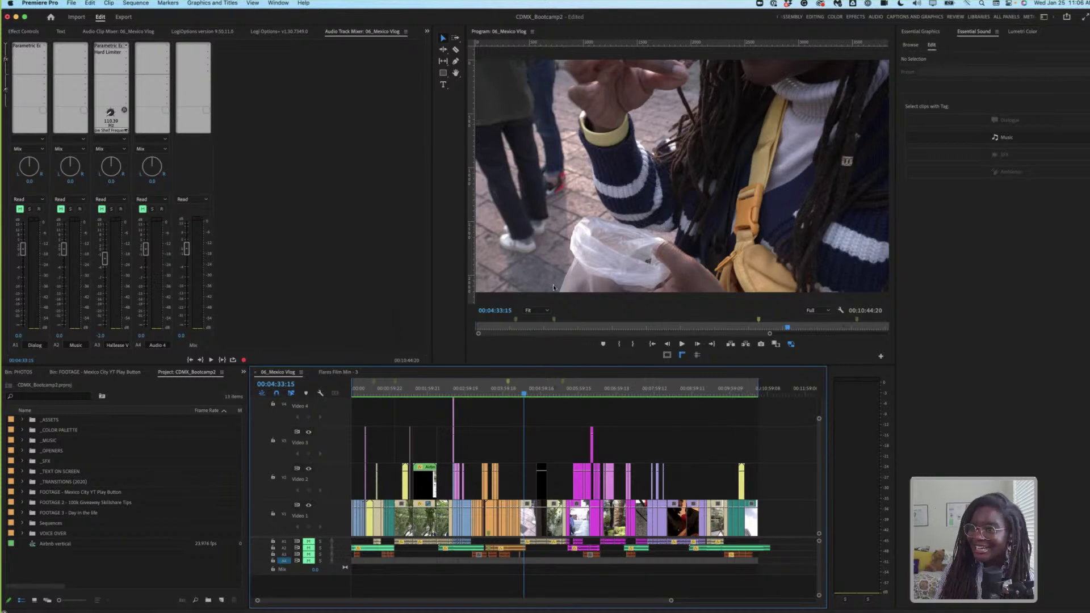
{"action": "left_click", "coordinate": [135, 3]}
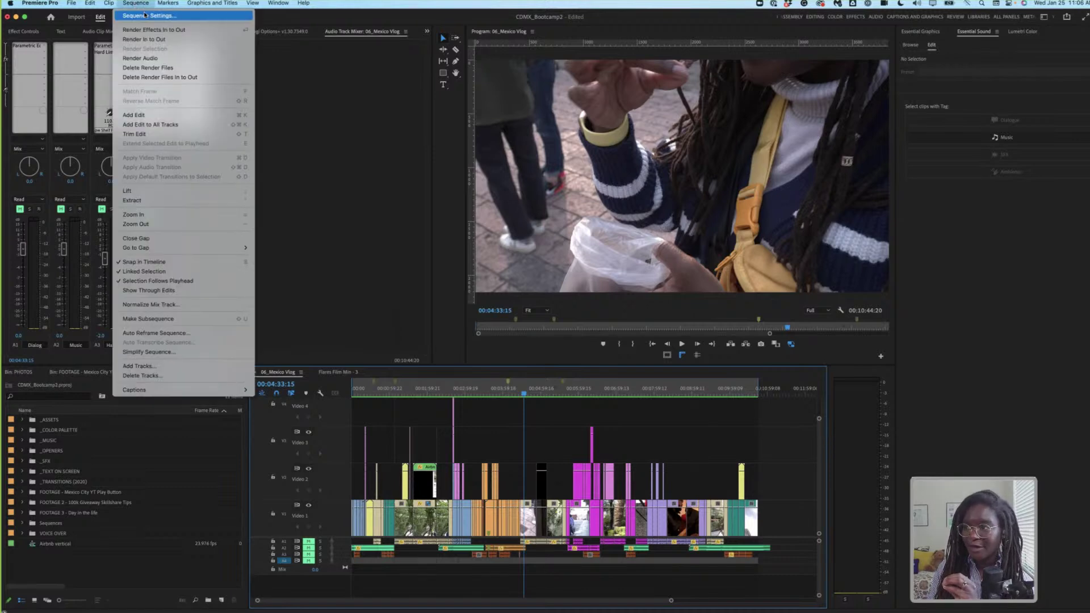
{"action": "left_click", "coordinate": [145, 15]}
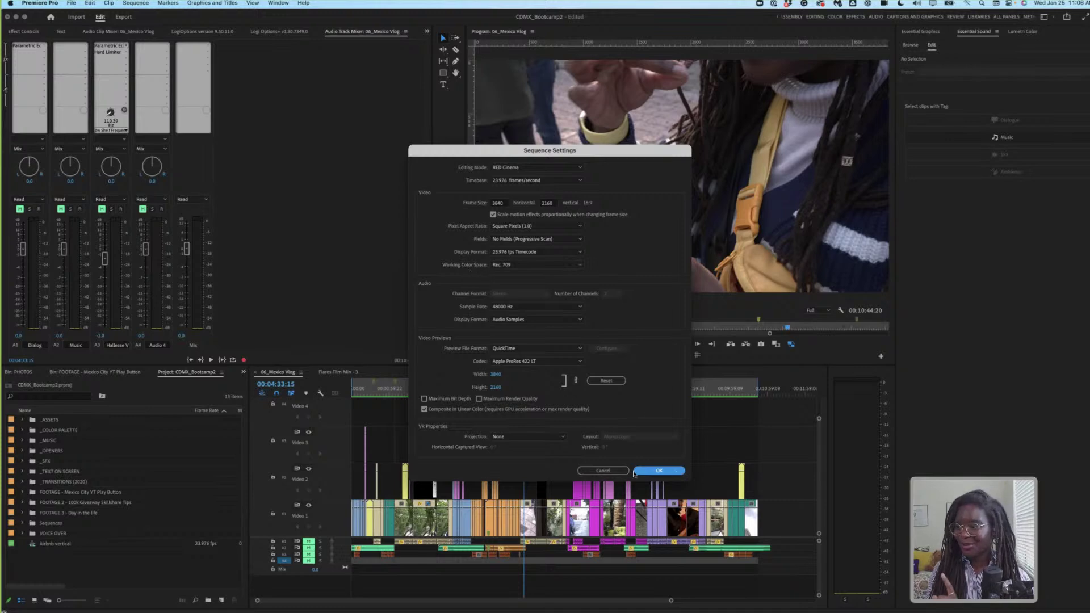
{"action": "left_click", "coordinate": [603, 471]}
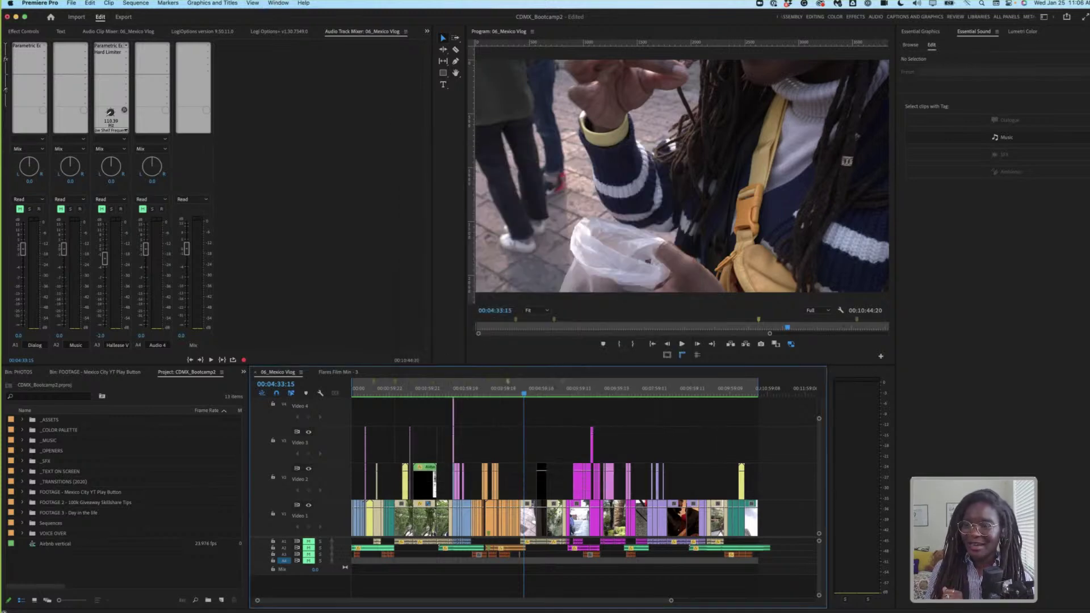
- Review the working color space options in the sequence settings and keep Rec. 709
{"action": "left_click", "coordinate": [134, 3]}
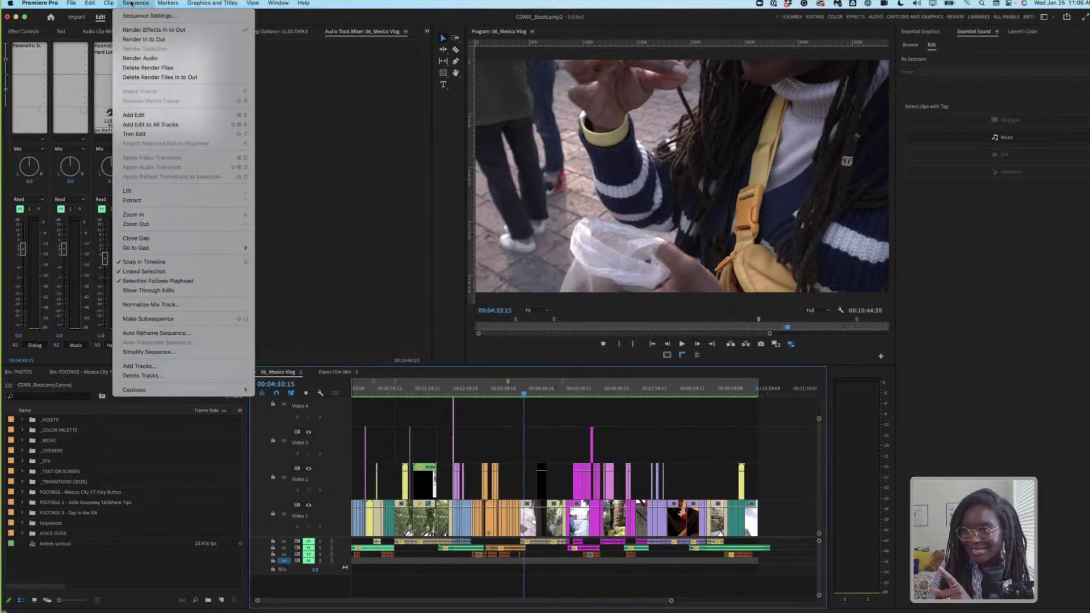
{"action": "left_click", "coordinate": [165, 19]}
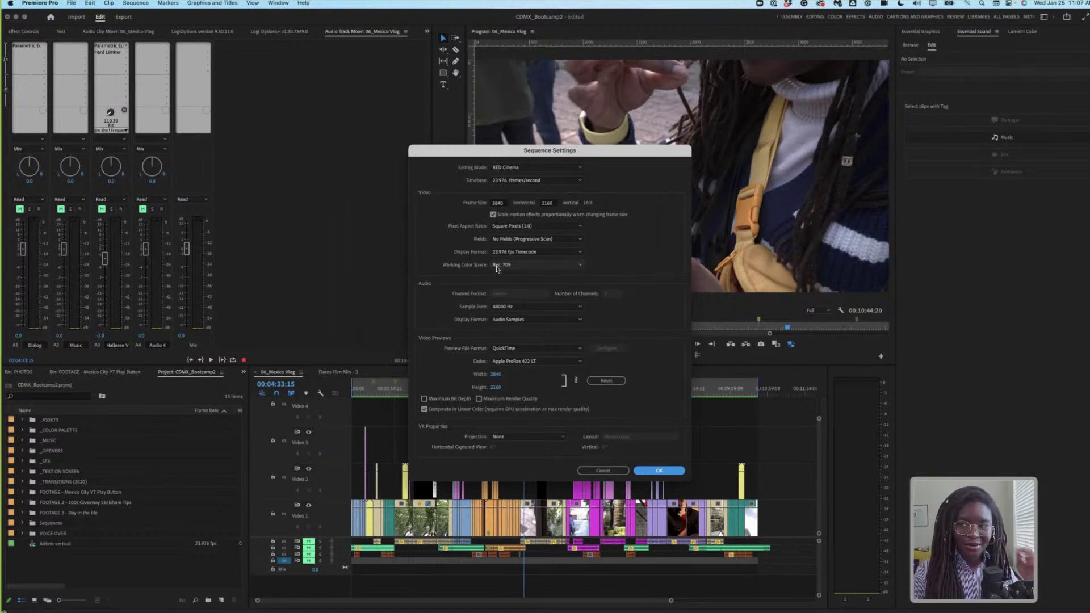
{"action": "left_click", "coordinate": [498, 265]}
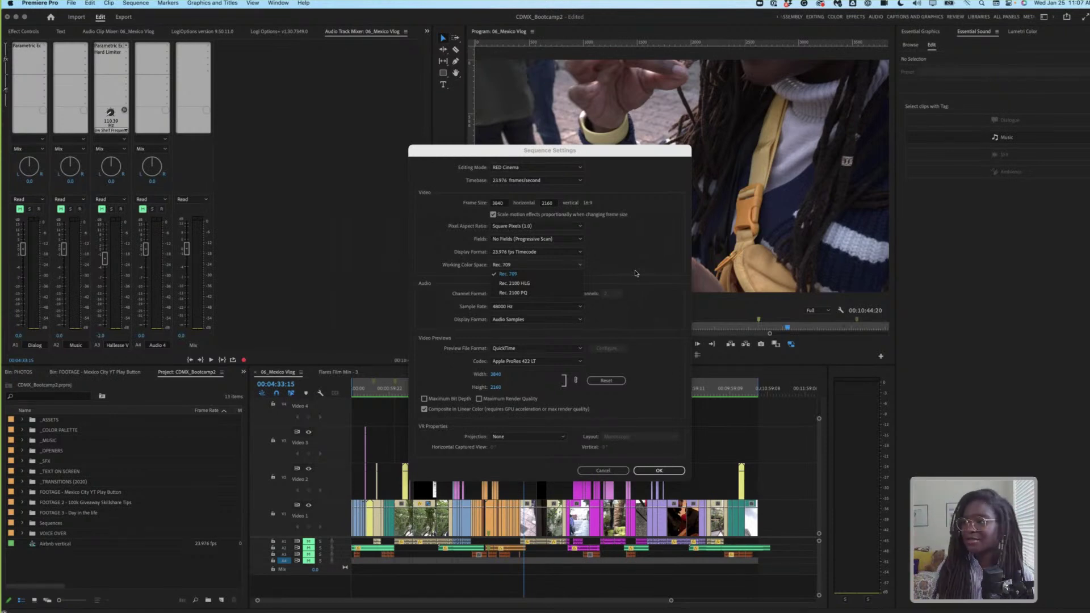
{"action": "left_click", "coordinate": [645, 258]}
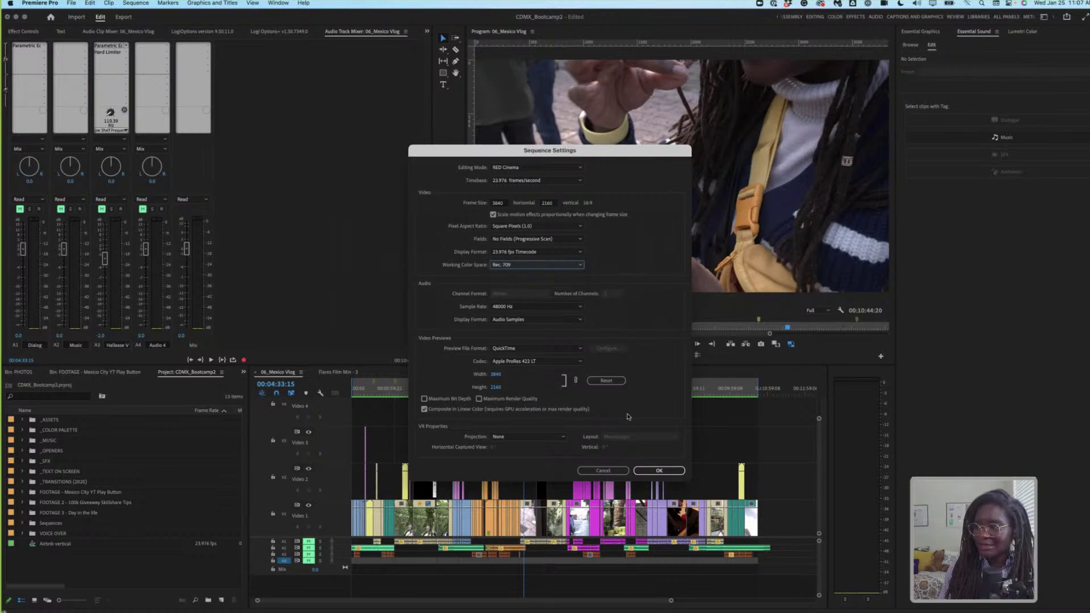
{"action": "left_click", "coordinate": [668, 472]}
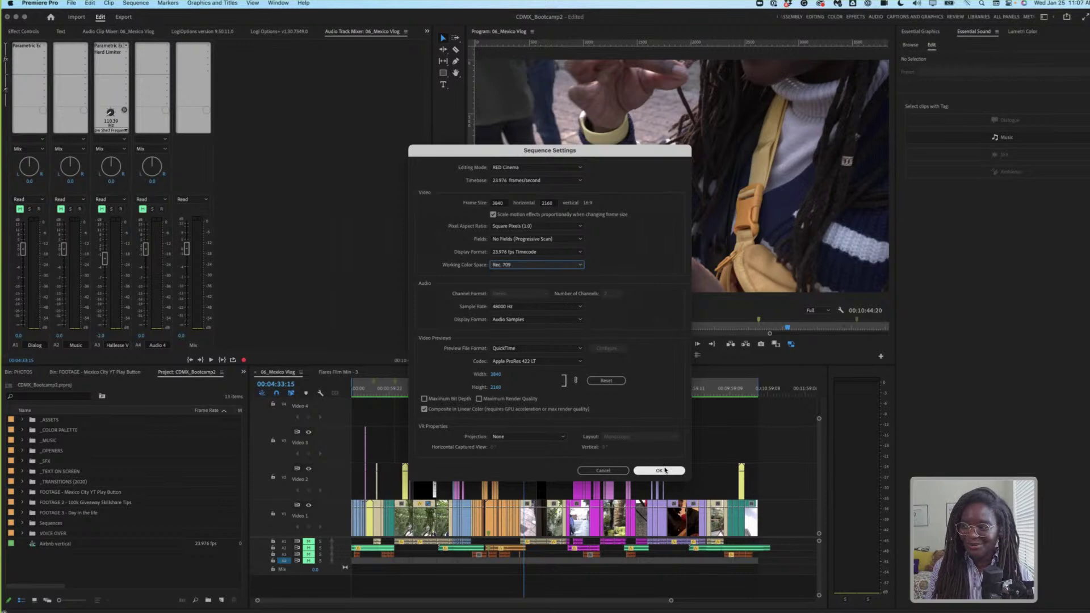
{"action": "left_click", "coordinate": [665, 470]}
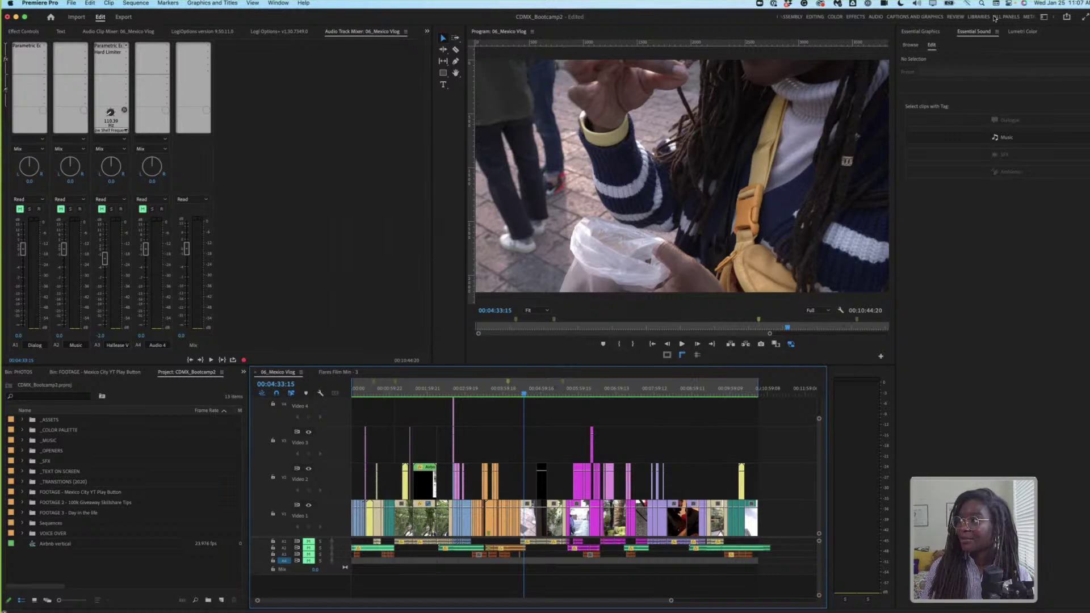
- Check the Night Shift and True Tone states in the Mac's display controls
{"action": "left_click", "coordinate": [1006, 4]}
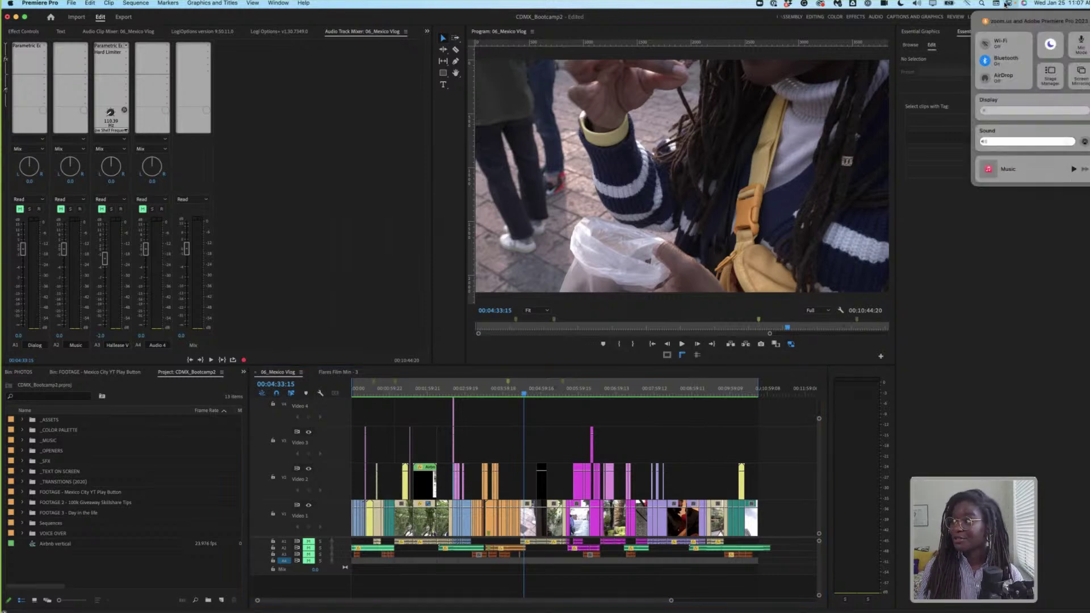
{"action": "left_click", "coordinate": [1048, 100]}
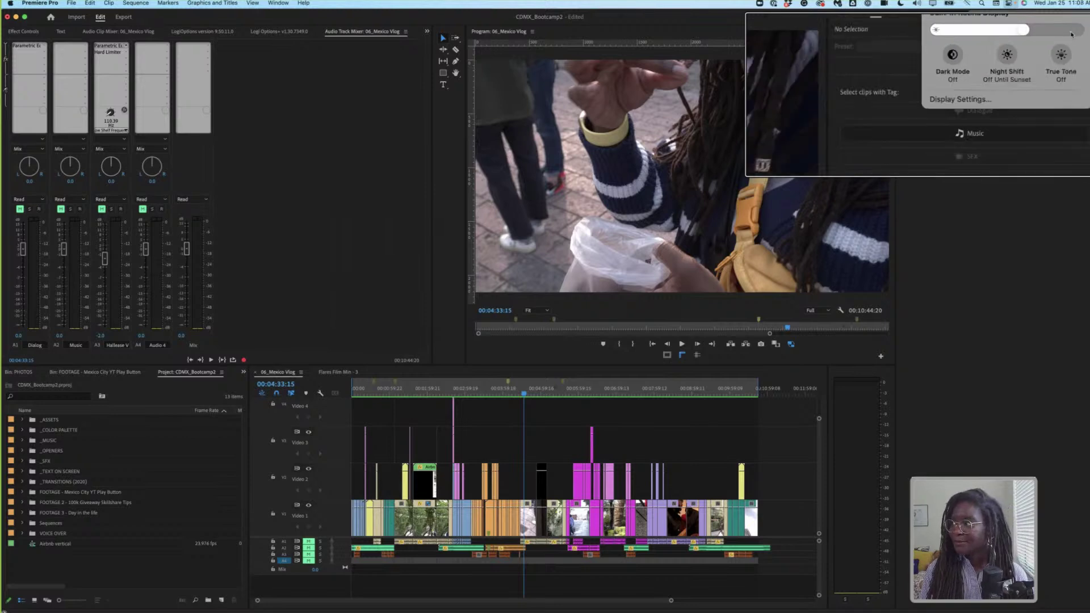
{"action": "left_click", "coordinate": [961, 270]}
{"action": "left_click", "coordinate": [960, 269]}
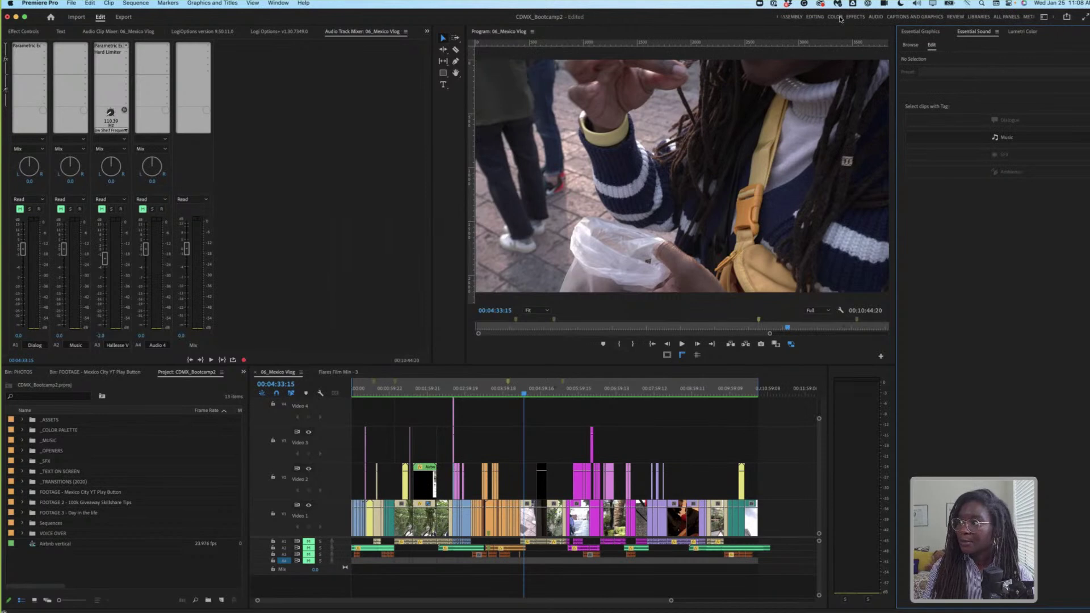
- Switch to the Color workspace and turn the Histogram scope on and back off in Lumetri Scopes
{"action": "left_click", "coordinate": [839, 17]}
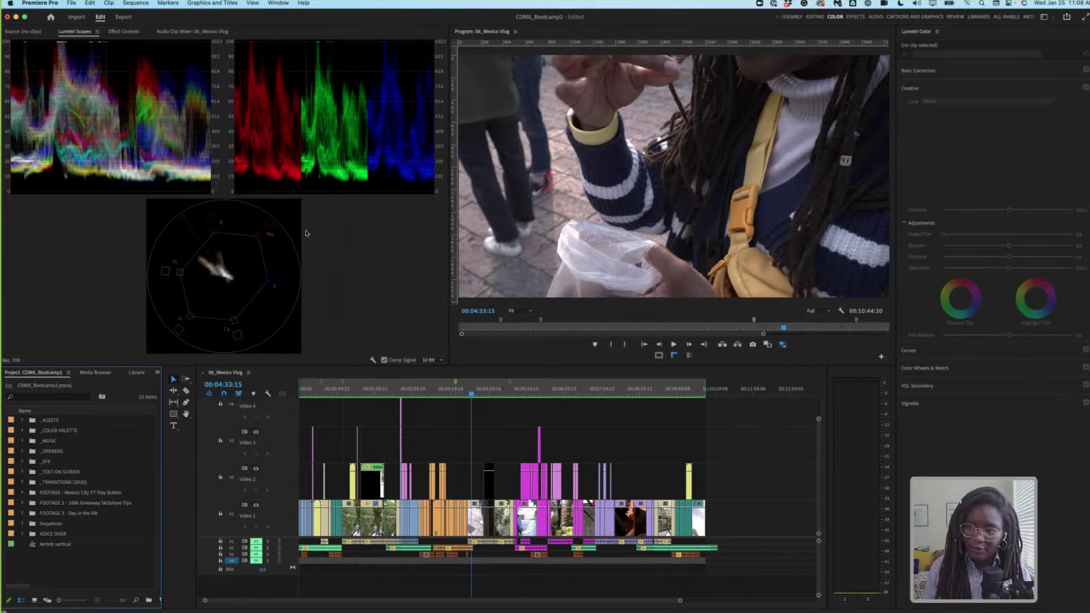
{"action": "right_click", "coordinate": [347, 243]}
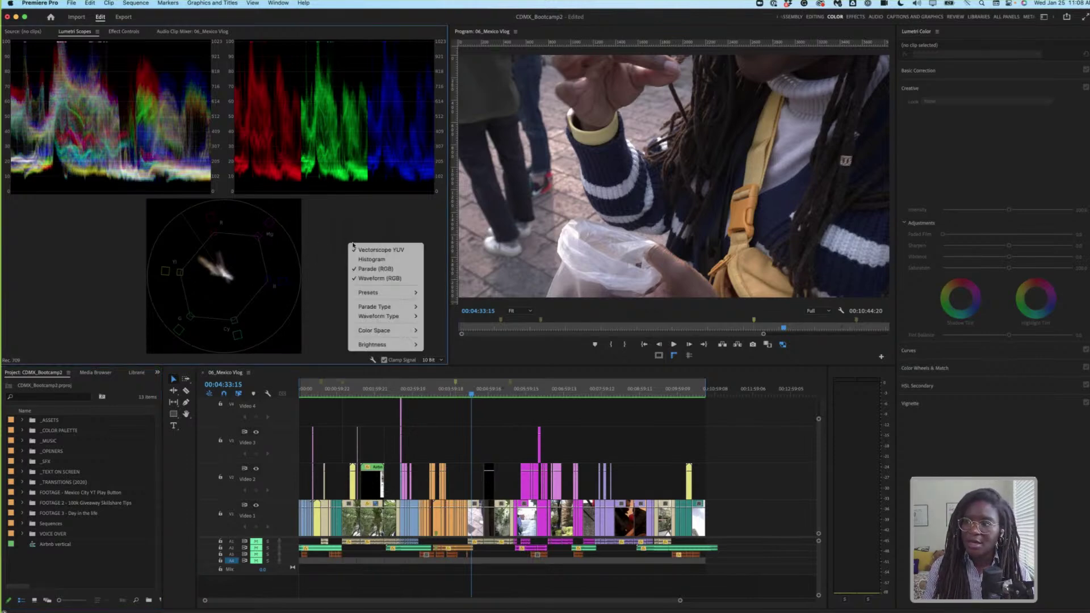
{"action": "left_click", "coordinate": [389, 260]}
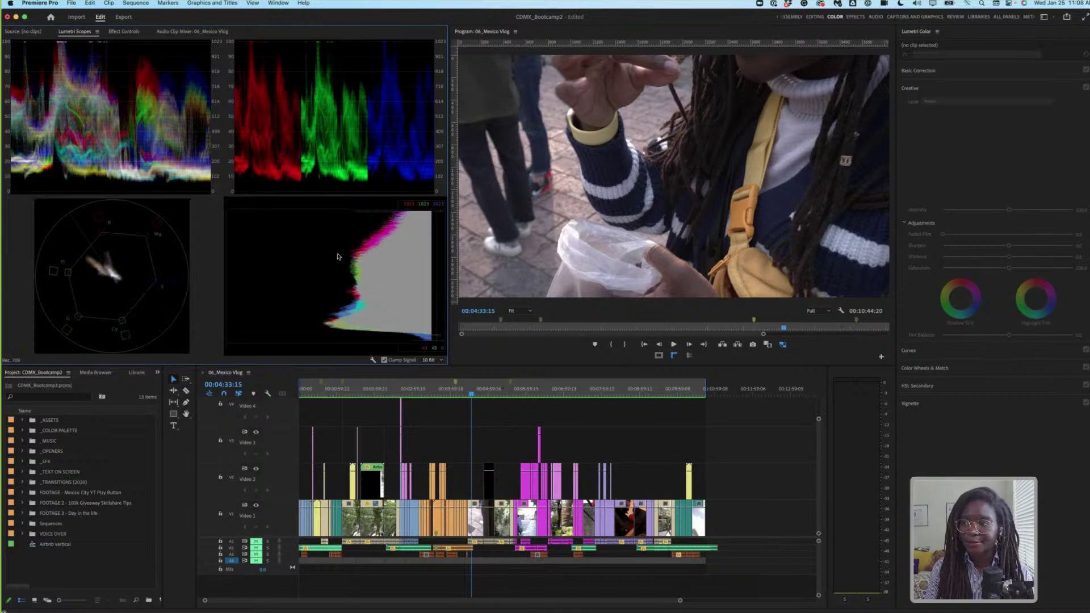
{"action": "right_click", "coordinate": [339, 256]}
{"action": "left_click", "coordinate": [356, 273]}
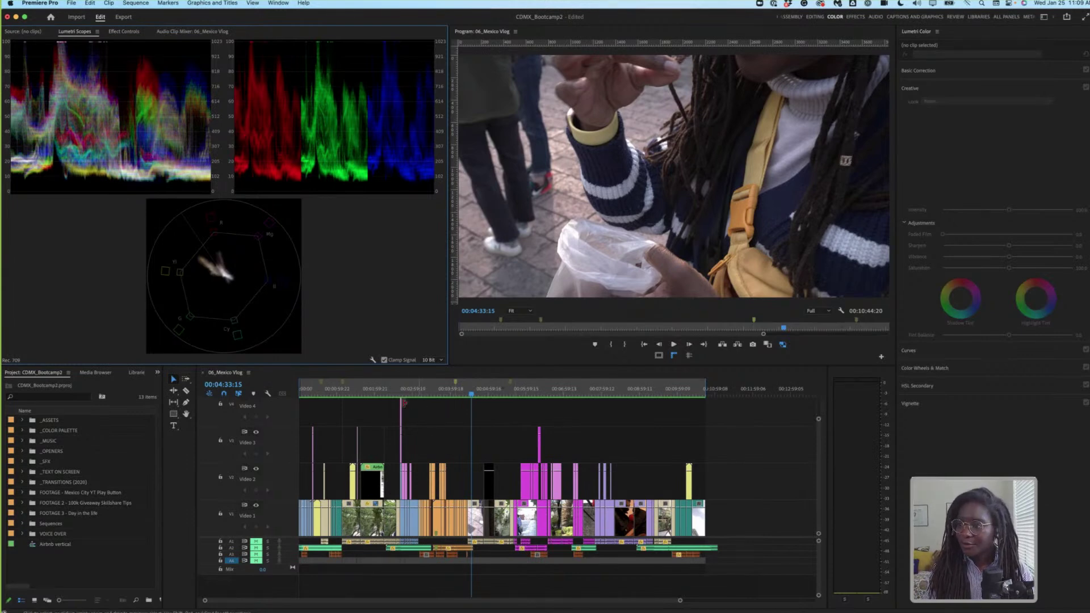
- Play the talking clip in front of the plants from 00:01:10:06 to 00:01:14:18 to examine it in the Lumetri Scopes
{"action": "left_click", "coordinate": [341, 390]}
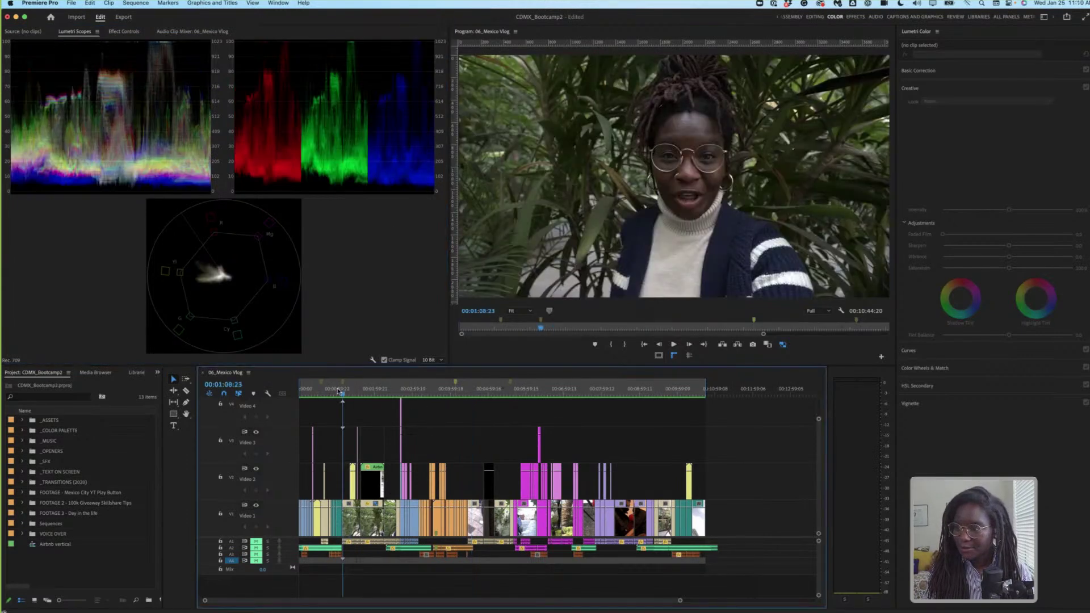
{"action": "left_click", "coordinate": [338, 390]}
{"action": "left_click", "coordinate": [343, 391]}
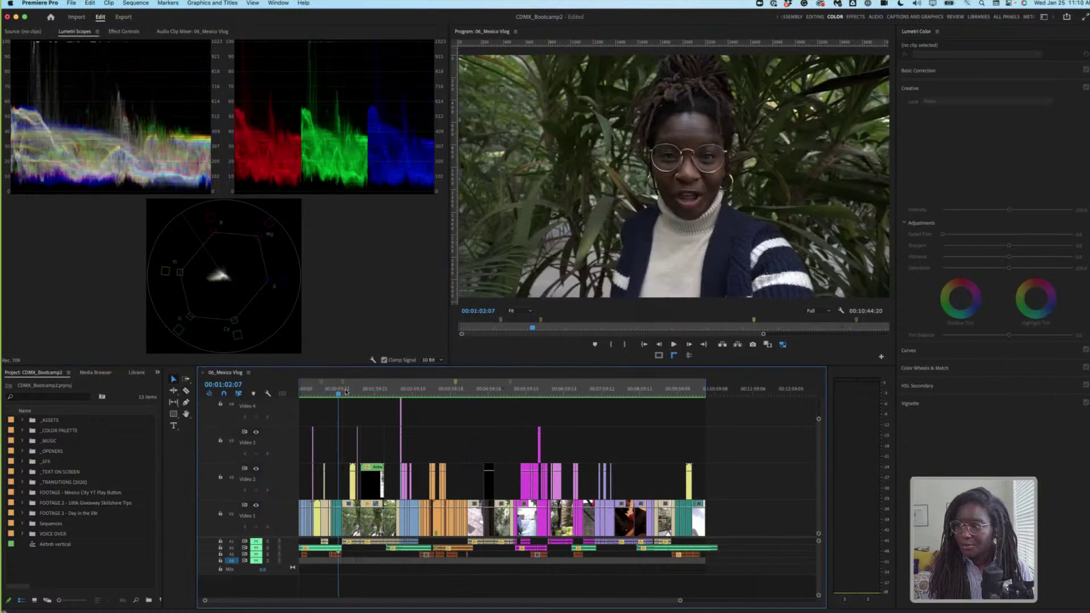
{"action": "left_click", "coordinate": [344, 392]}
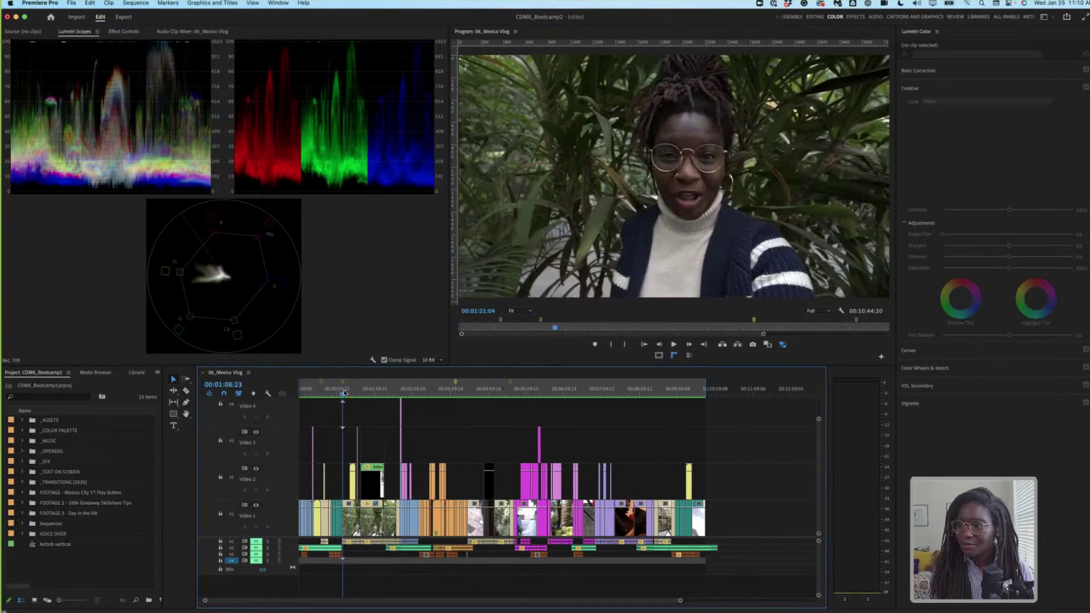
{"action": "left_click", "coordinate": [344, 391]}
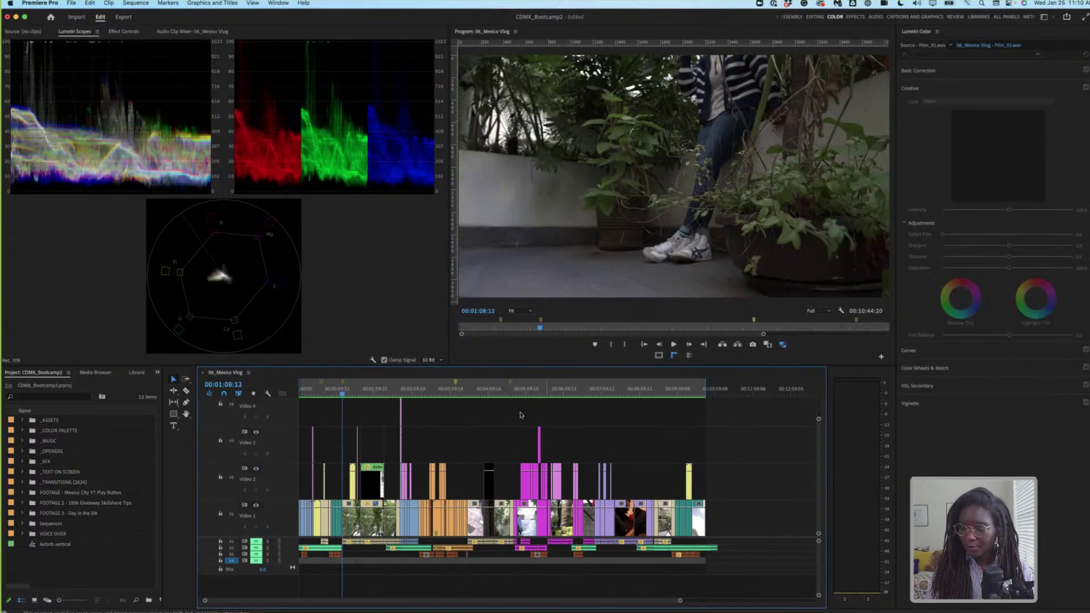
{"action": "key", "text": "="}
{"action": "key", "text": "="}
{"action": "key", "text": "="}
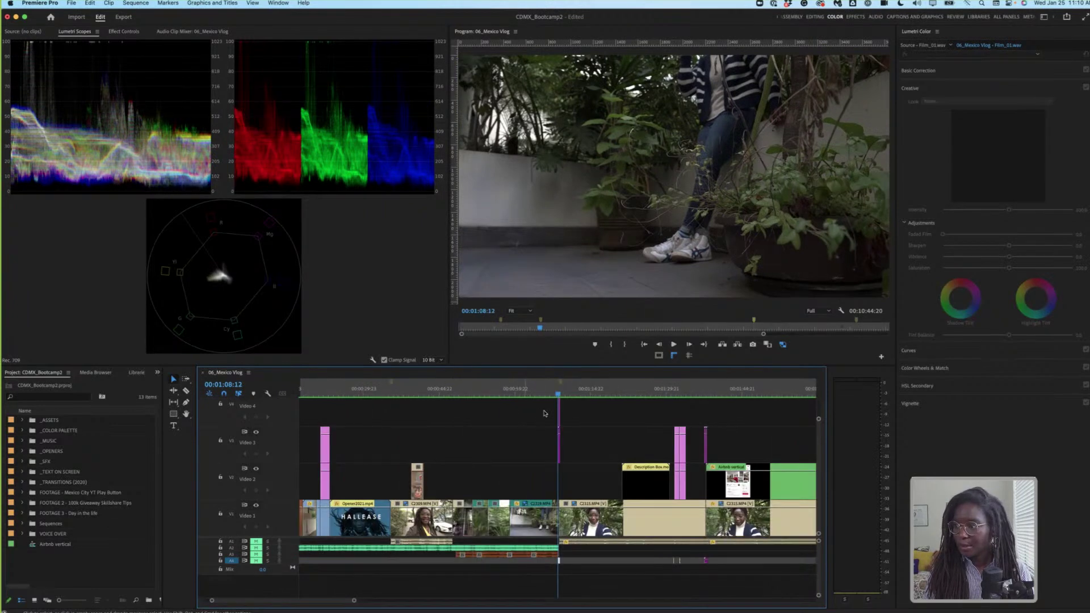
{"action": "left_click", "coordinate": [566, 395]}
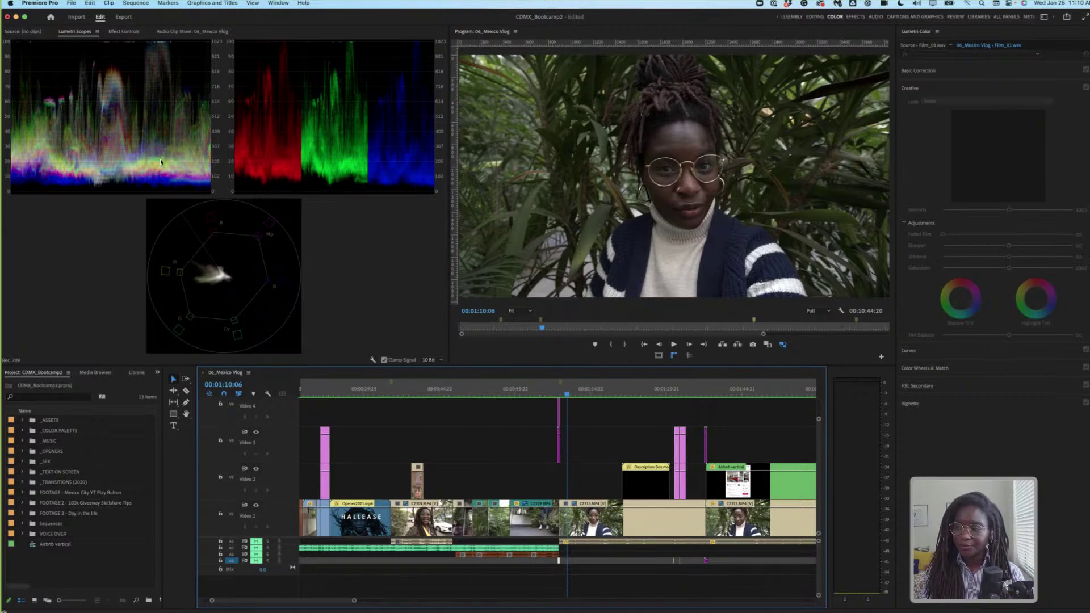
{"action": "key", "text": "space"}
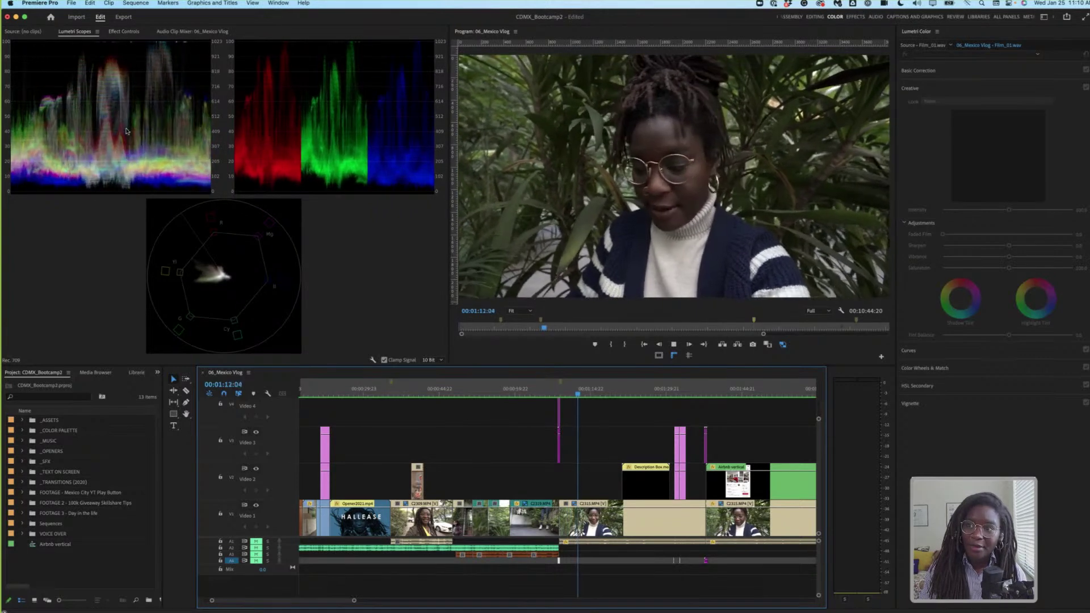
{"action": "key", "text": "space"}
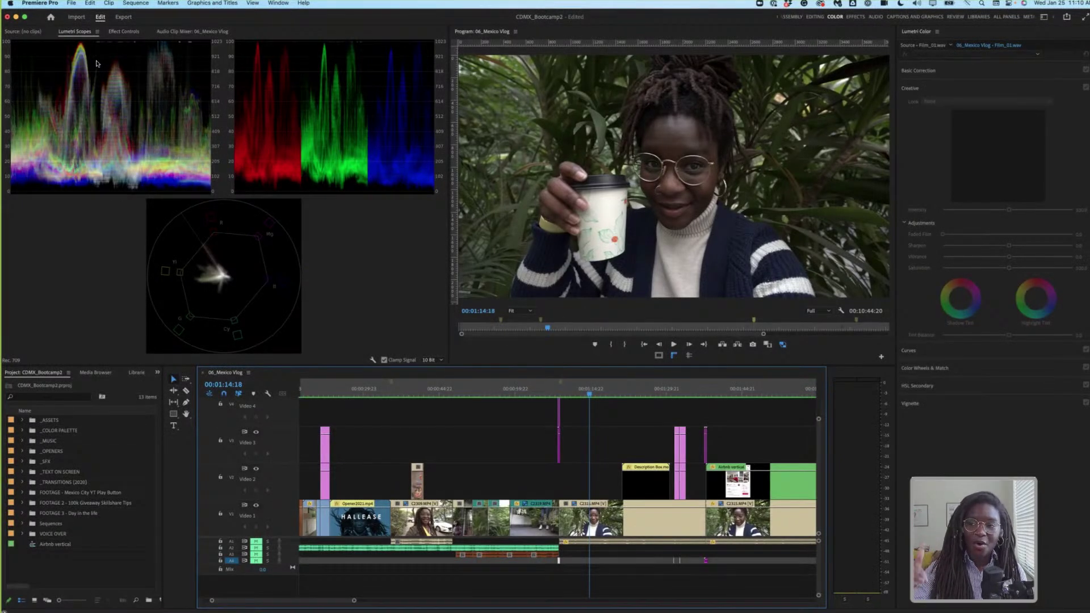
- Maximize Lumetri Scopes to examine the waveform, RGB parade and vectorscope for the coffee-cup shot, and restore the workspace layout
{"action": "left_click", "coordinate": [362, 235]}
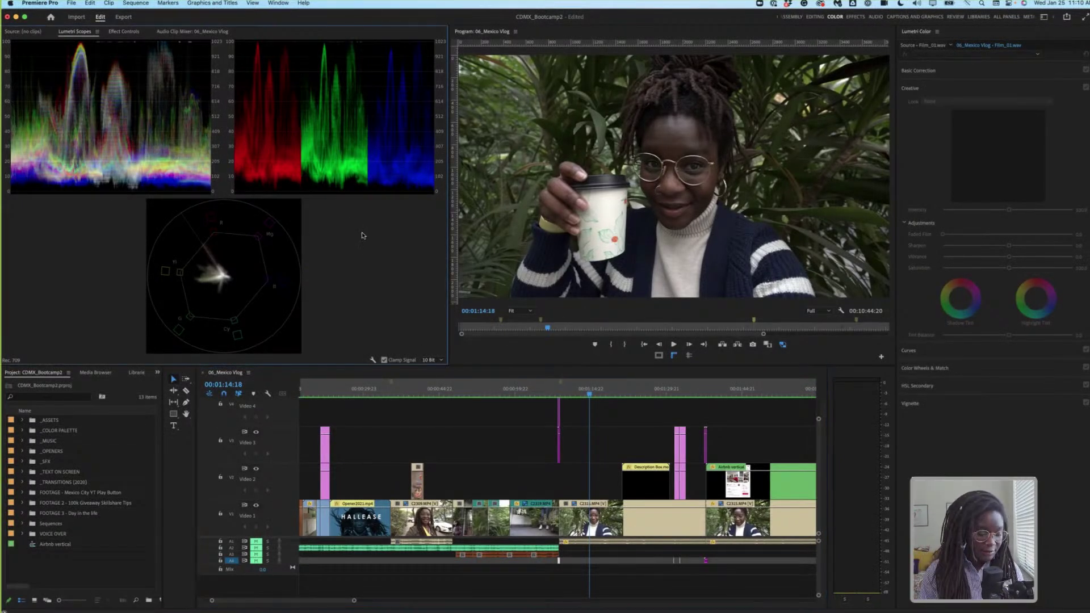
{"action": "key", "text": "grave"}
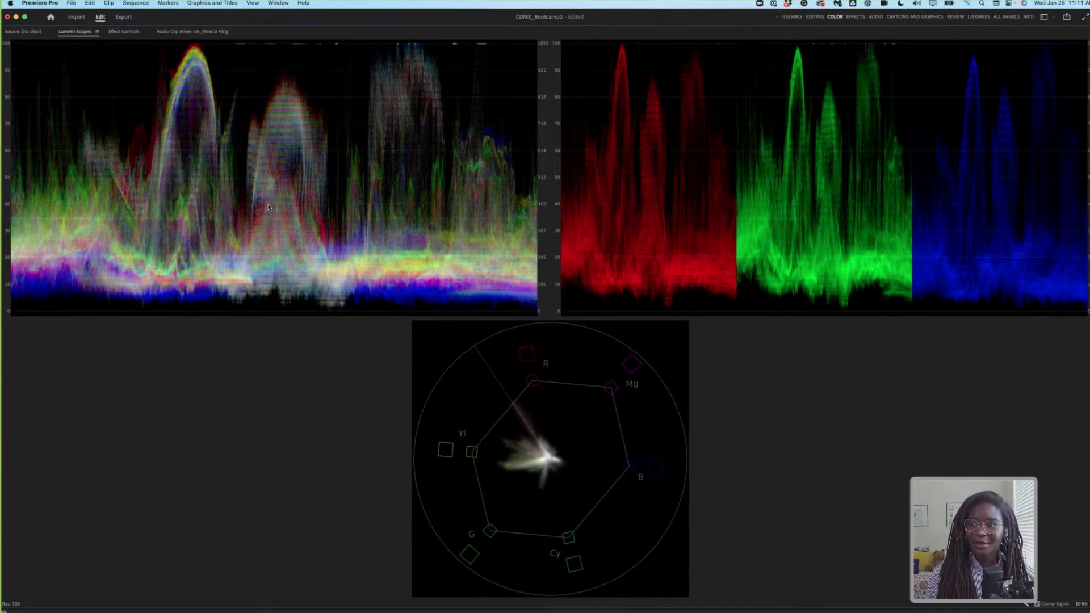
{"action": "key", "text": "grave"}
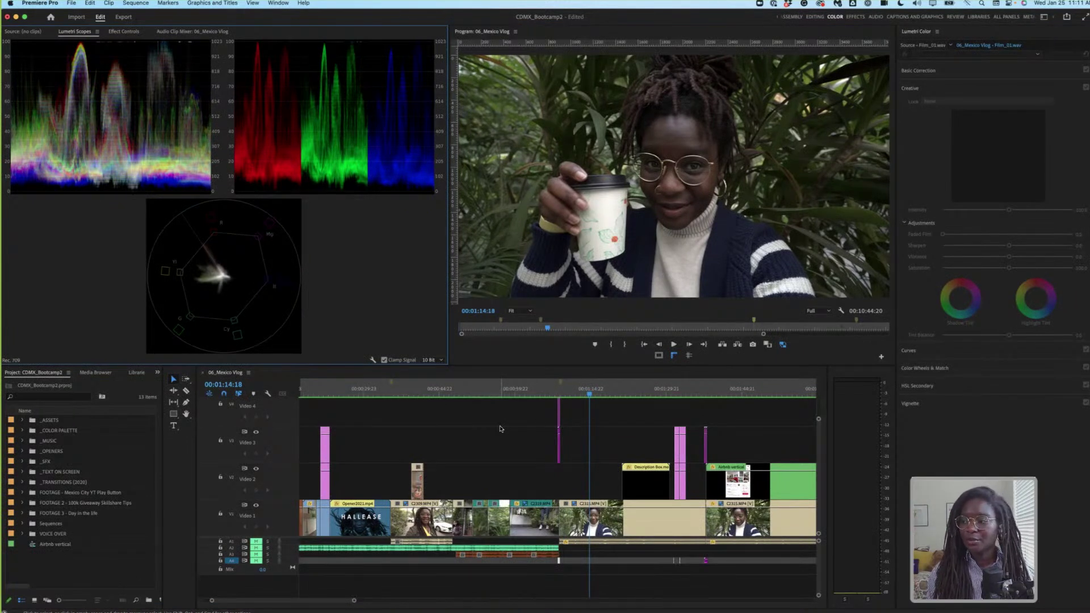
- Select the coffee-cup clip at 00:01:14:18 on Video 1 and open its Basic Correction settings
{"action": "left_click", "coordinate": [605, 528]}
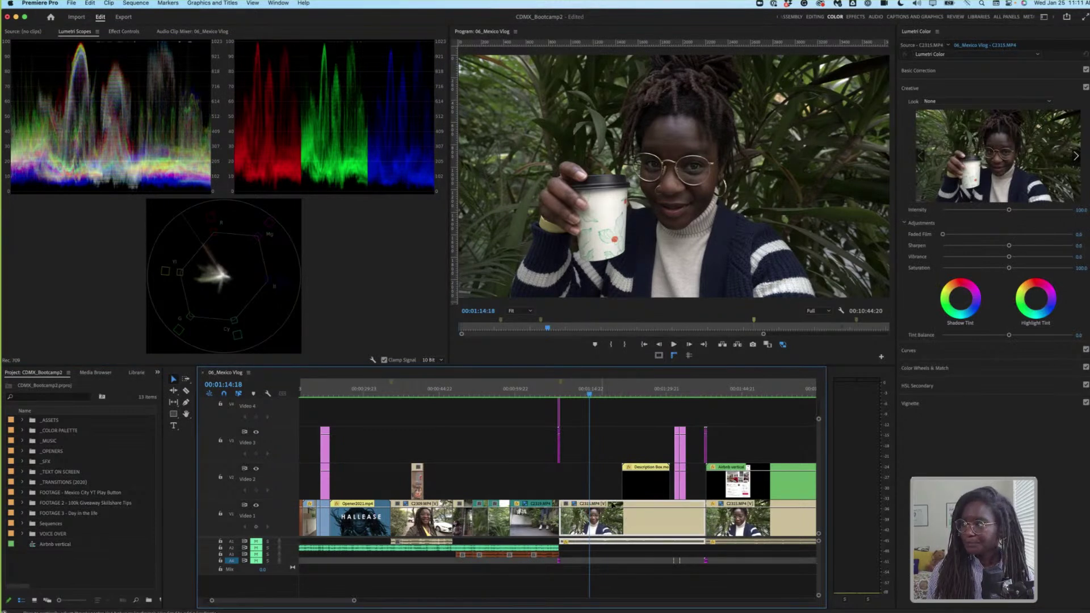
{"action": "left_click", "coordinate": [947, 71]}
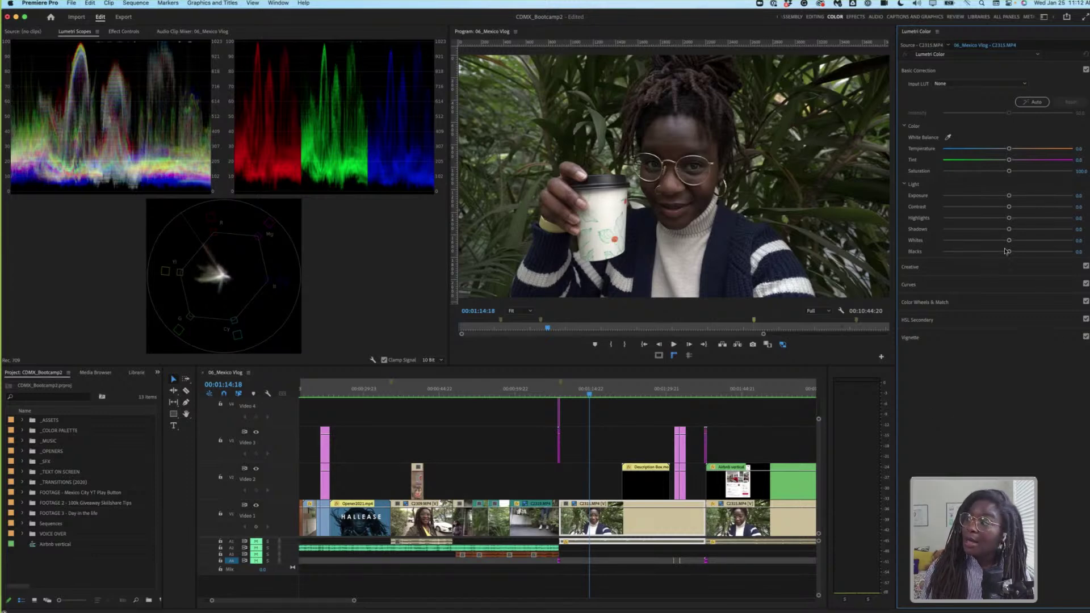
- Raise the coffee-cup clip's exposure to 0.8, lower its blacks slightly and raise its whites to about 11
{"action": "left_click_drag", "start_coordinate": [1010, 195], "coordinate": [1014, 197]}
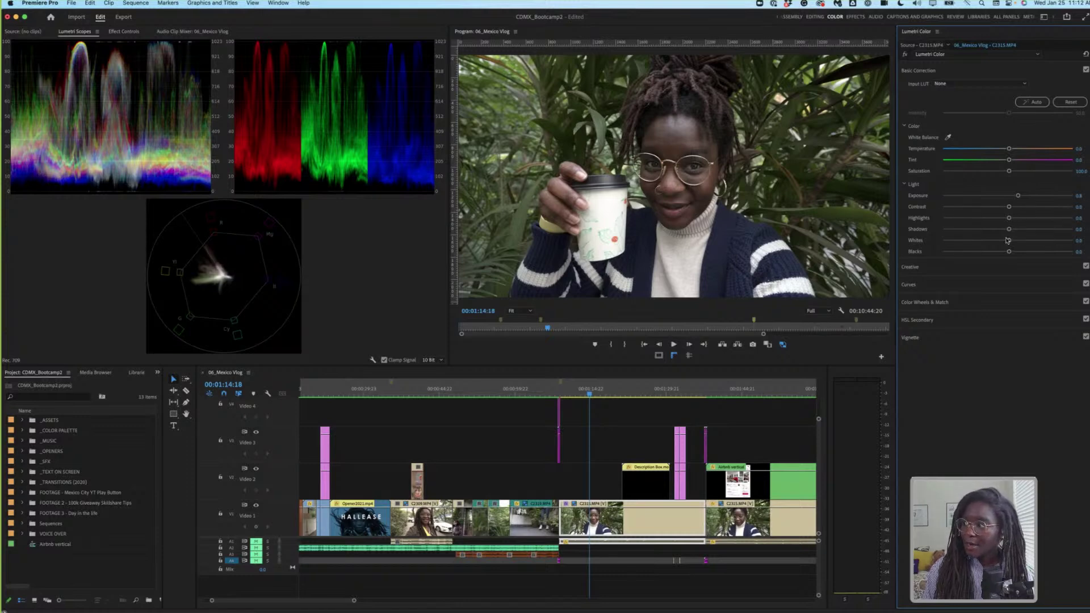
{"action": "left_click_drag", "start_coordinate": [1010, 254], "coordinate": [1006, 253]}
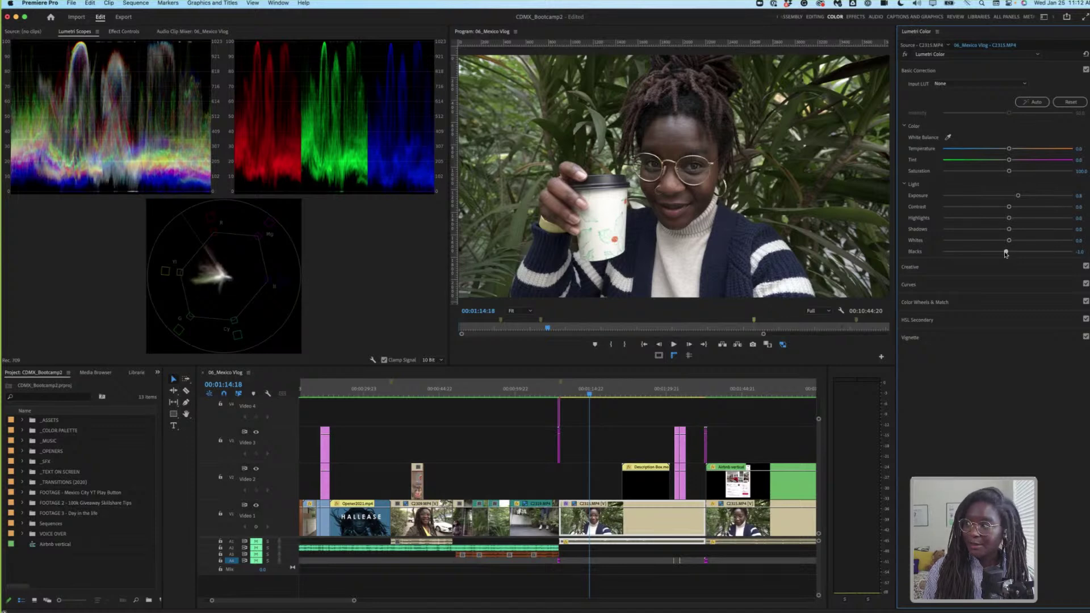
{"action": "left_click_drag", "start_coordinate": [1006, 253], "coordinate": [1015, 239]}
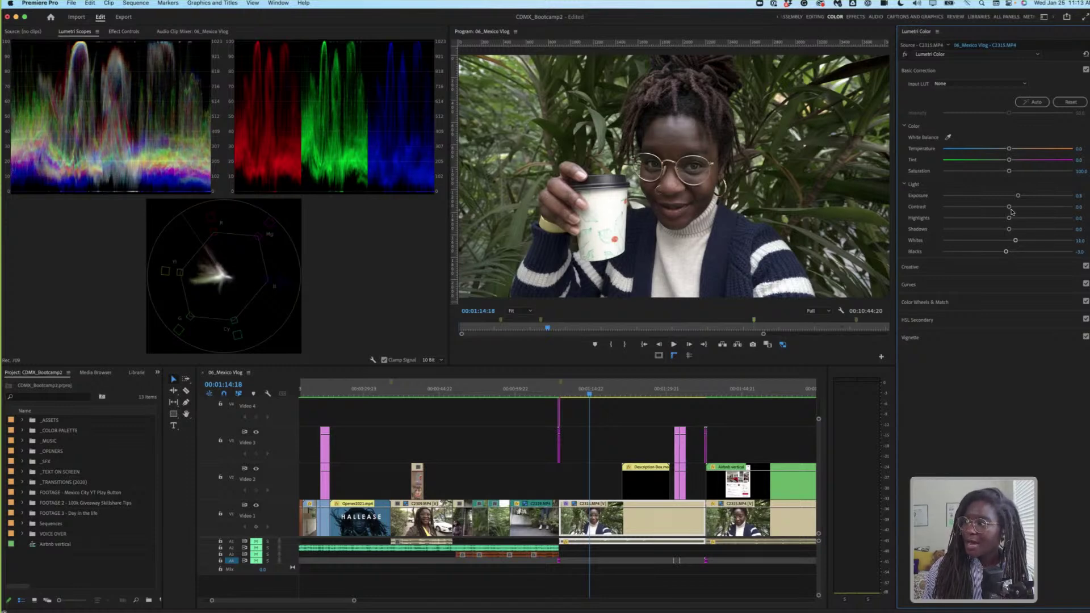
- Set the clip's saturation to 115, fine-tune its blacks and raise its contrast to about 32
{"action": "left_click", "coordinate": [1082, 170]}
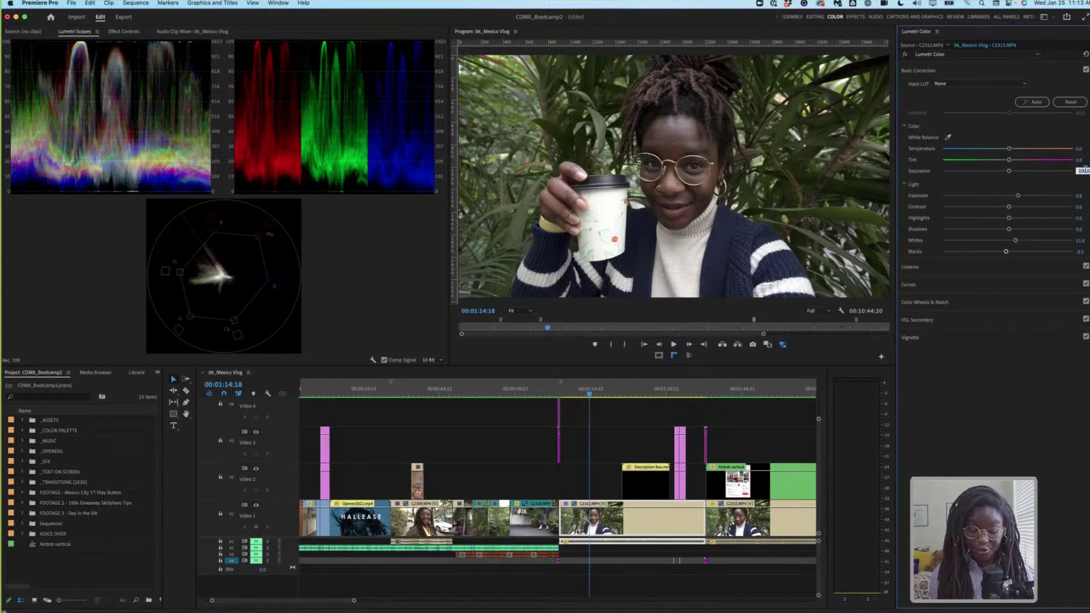
{"action": "type", "text": "11"}
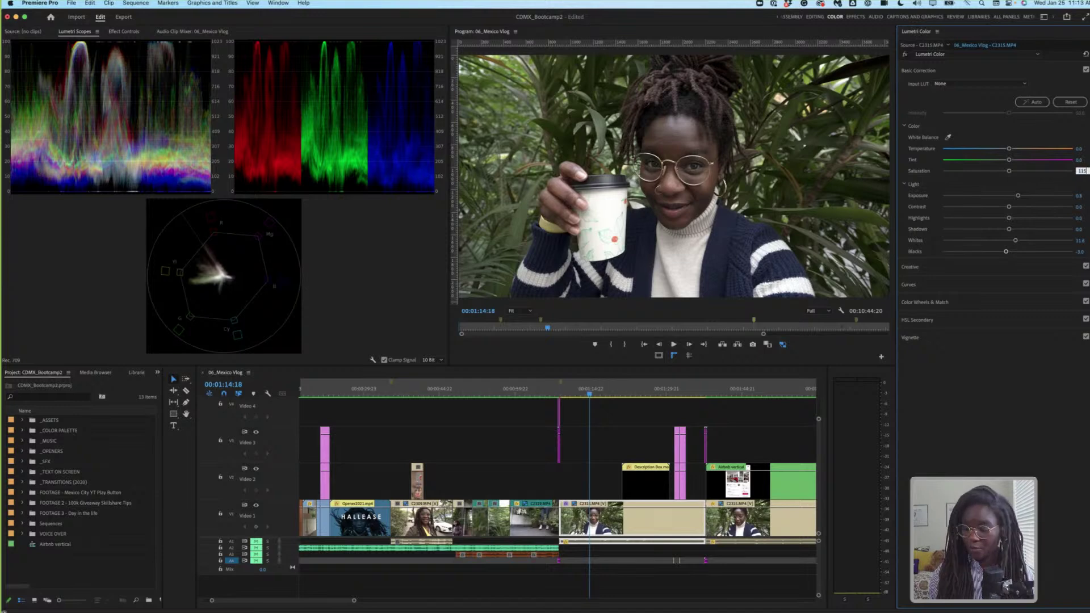
{"action": "type", "text": "5"}
{"action": "key", "text": "Return"}
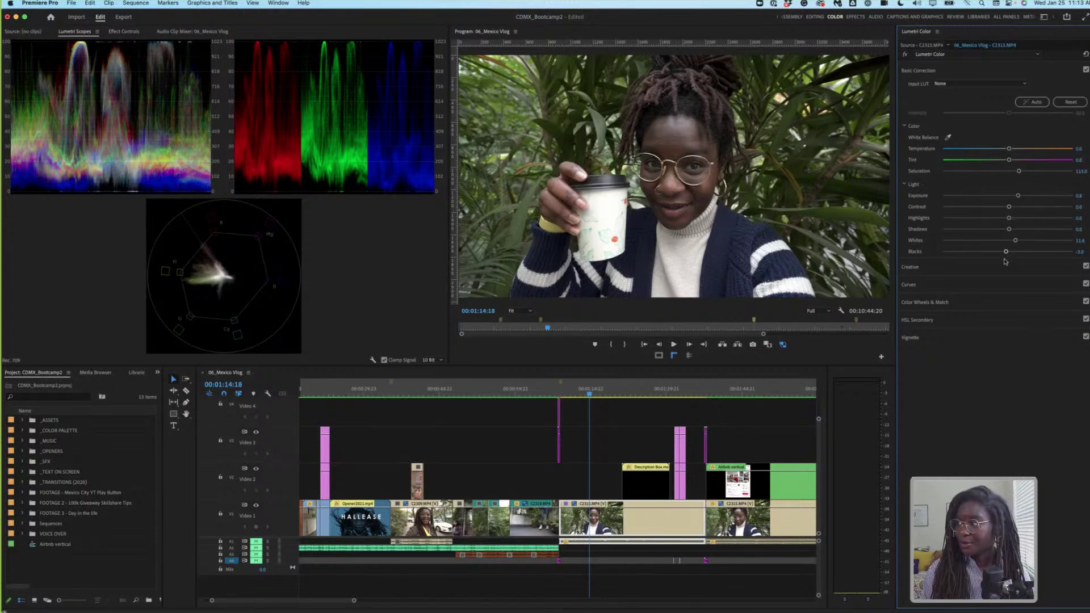
{"action": "left_click_drag", "start_coordinate": [1005, 252], "coordinate": [1007, 252]}
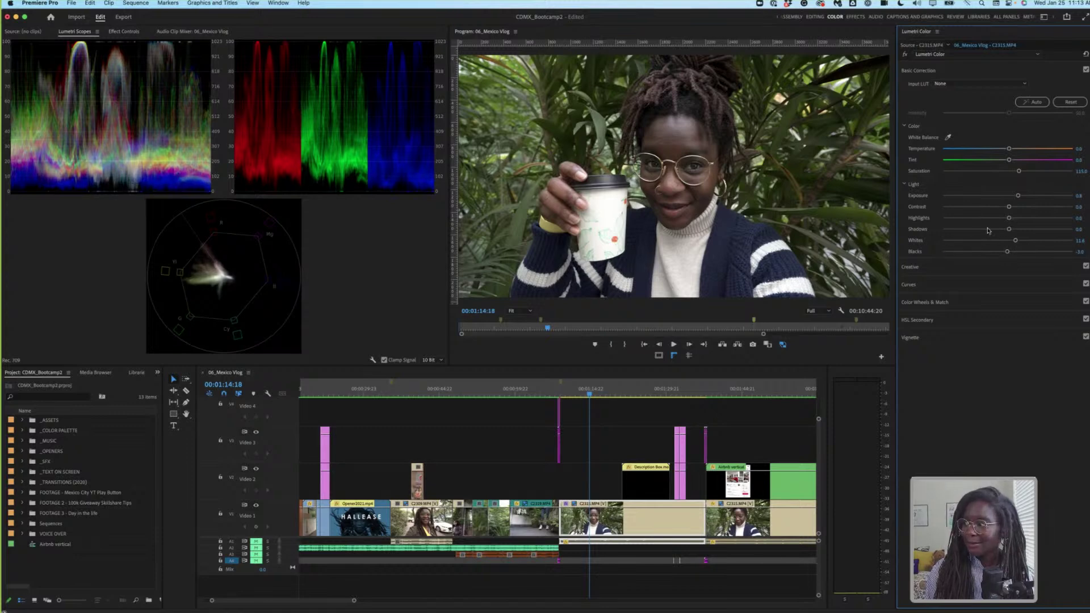
{"action": "left_click_drag", "start_coordinate": [1008, 207], "coordinate": [1028, 209]}
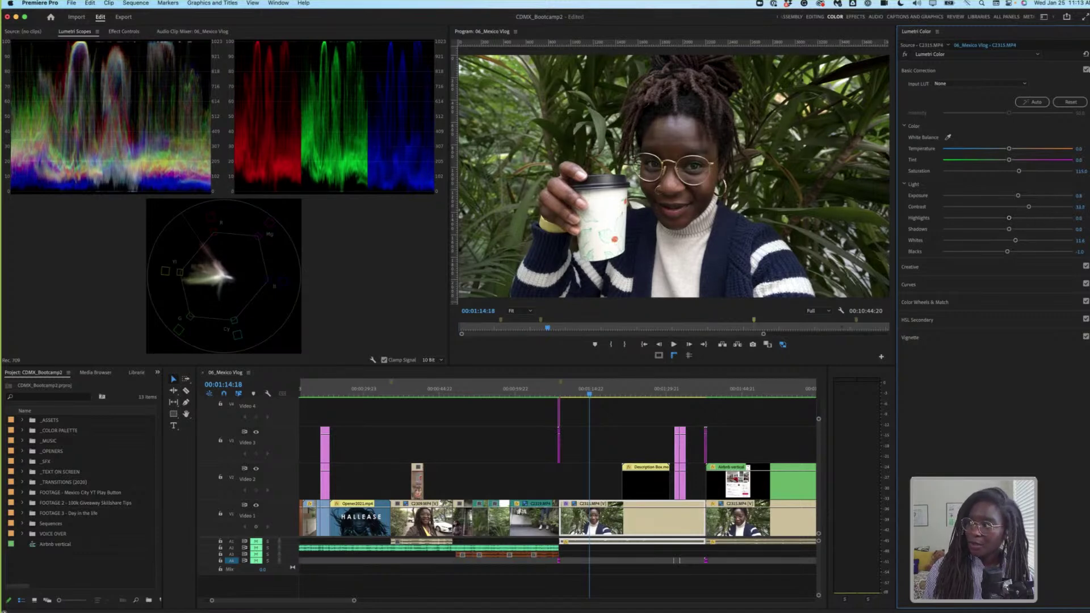
- Compare the clip with Basic Correction off and on, and reset all its Lumetri Color adjustments
{"action": "left_click", "coordinate": [1086, 69]}
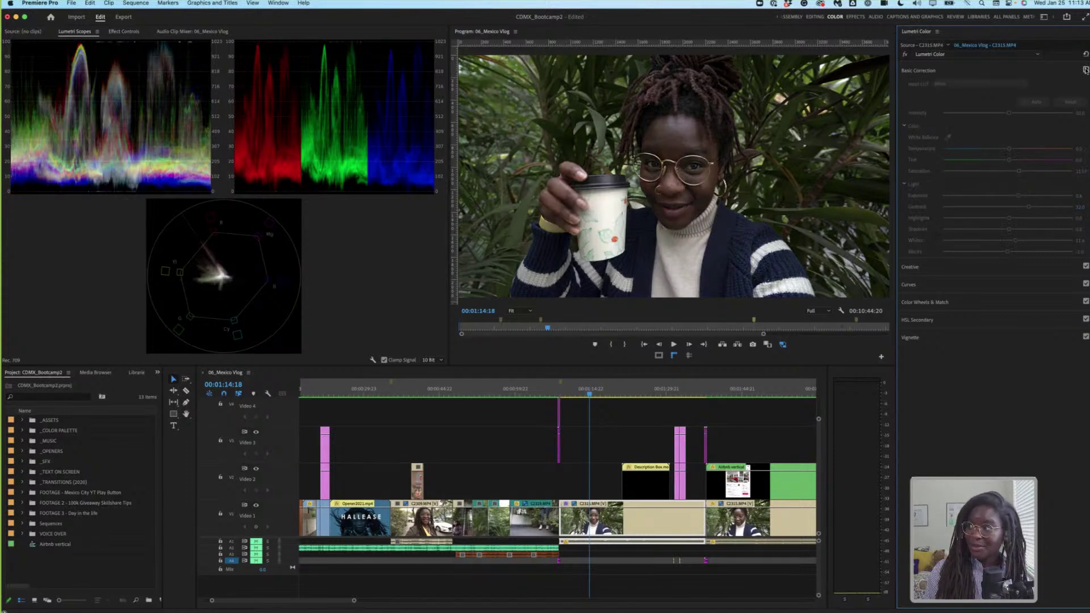
{"action": "left_click", "coordinate": [1085, 69]}
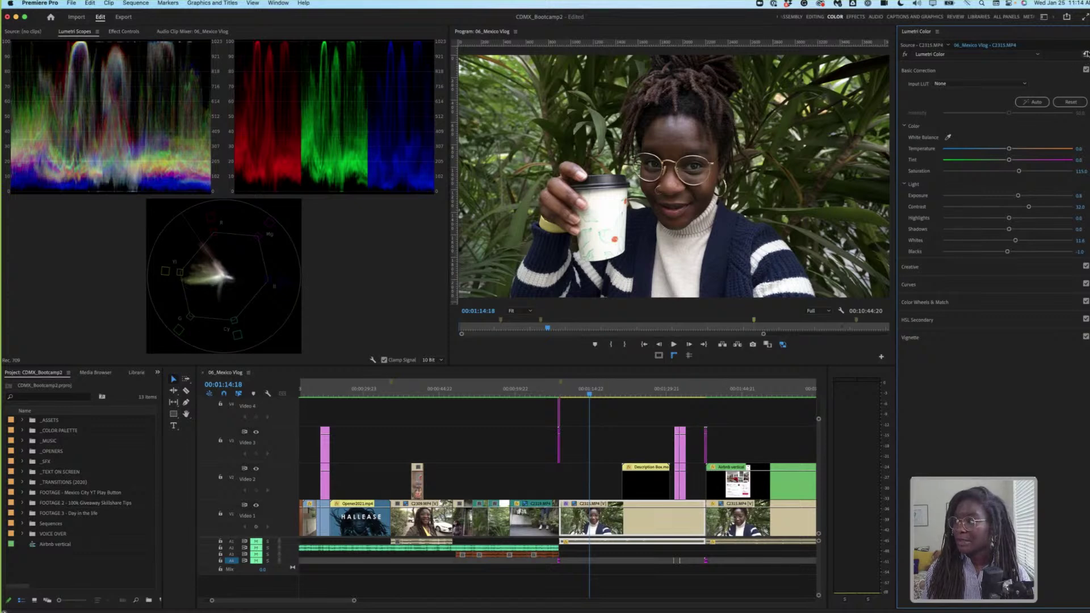
{"action": "left_click", "coordinate": [1085, 54]}
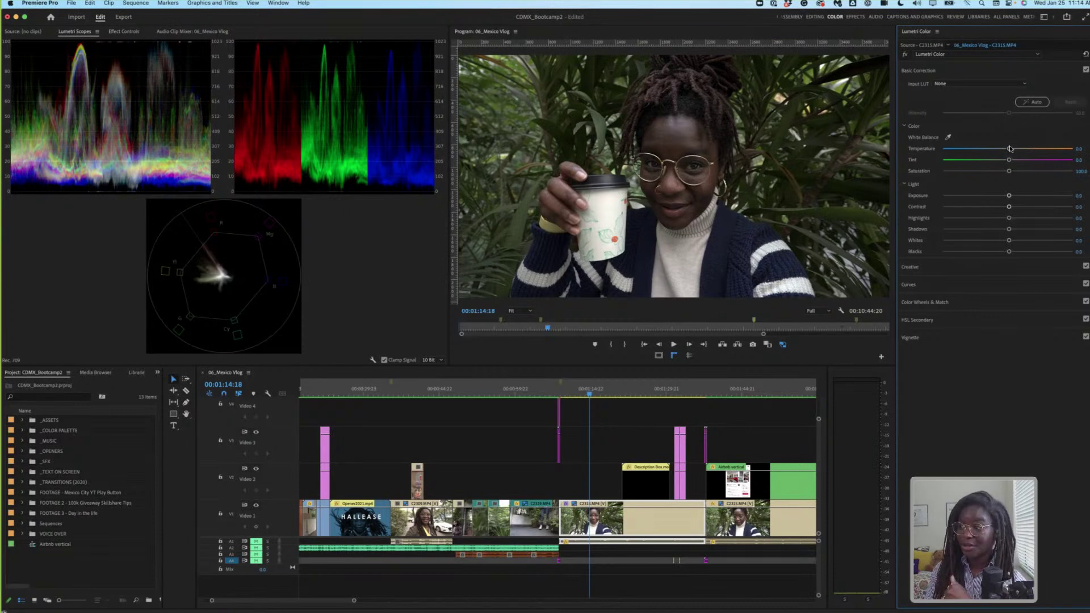
- Apply Auto correction to the coffee-cup clip and compare the image with Basic Correction off and on
{"action": "left_click", "coordinate": [1030, 102]}
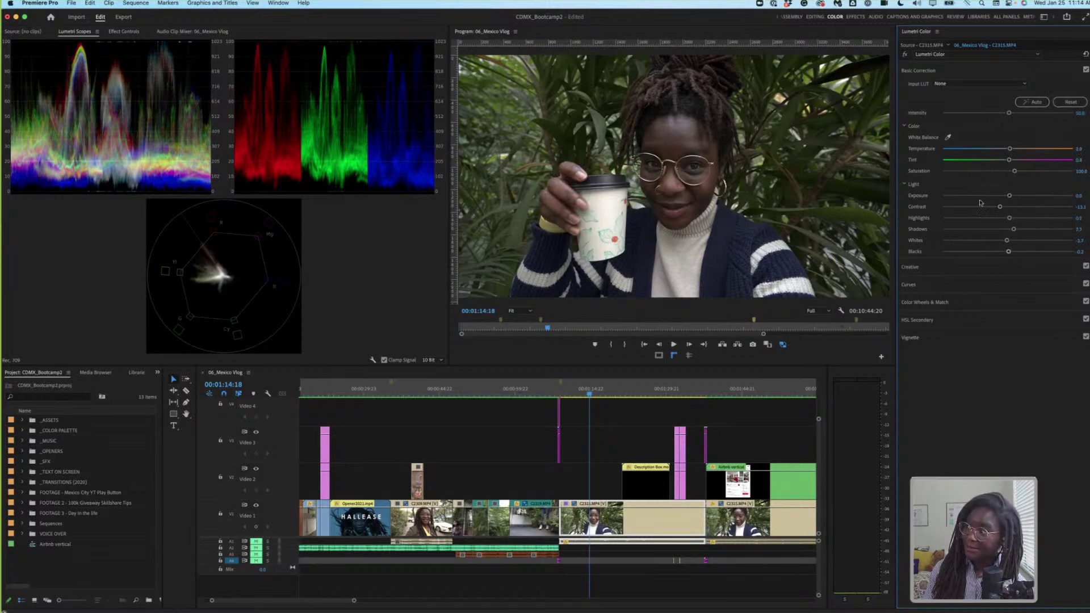
{"action": "left_click", "coordinate": [1085, 69]}
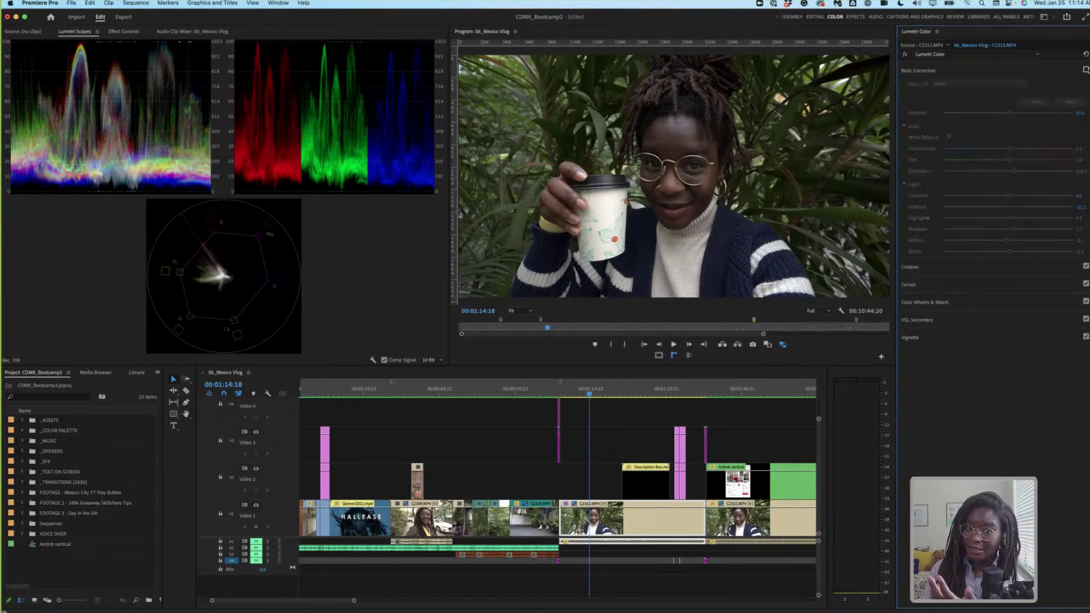
{"action": "left_click", "coordinate": [1078, 71]}
{"action": "left_click", "coordinate": [1085, 69]}
{"action": "left_click", "coordinate": [1046, 72]}
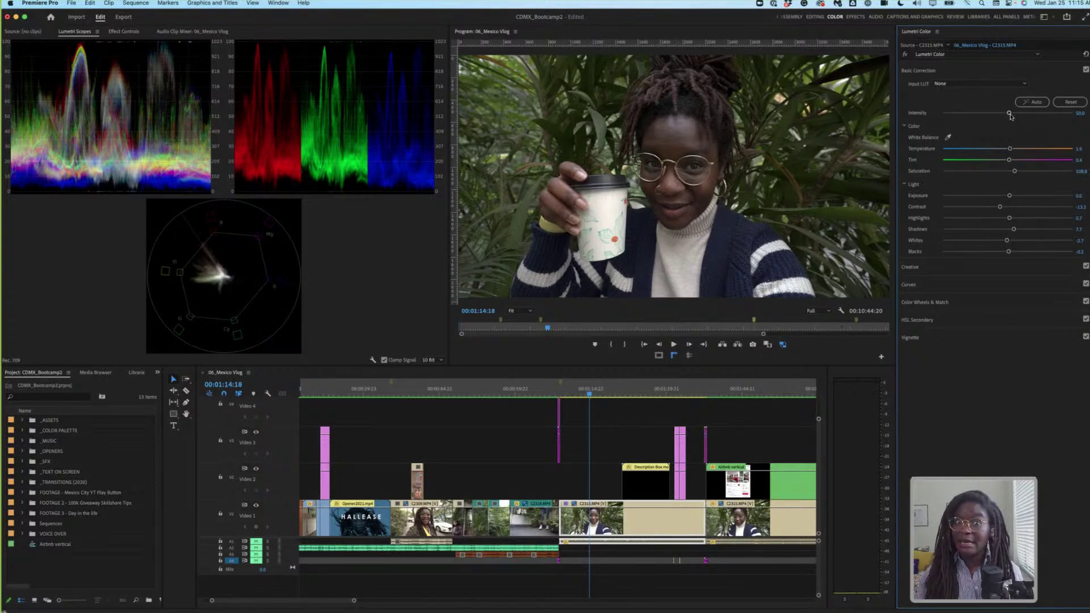
- Try the Auto correction at intensity 100, reset it and undo the reset, and compare Basic Correction off and on
{"action": "left_click_drag", "start_coordinate": [1009, 114], "coordinate": [1085, 111]}
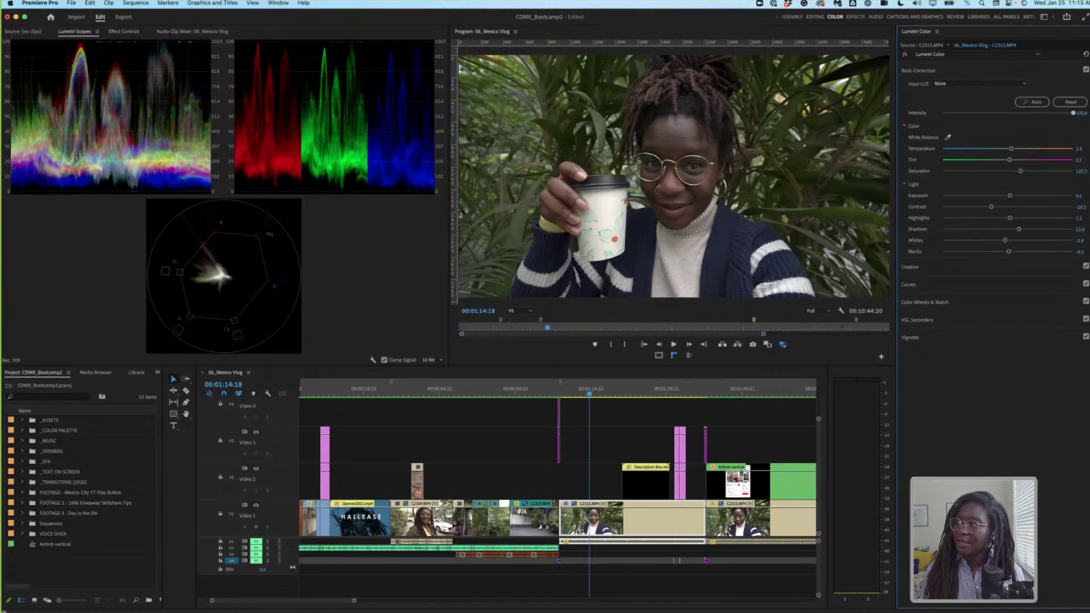
{"action": "left_click", "coordinate": [1071, 102]}
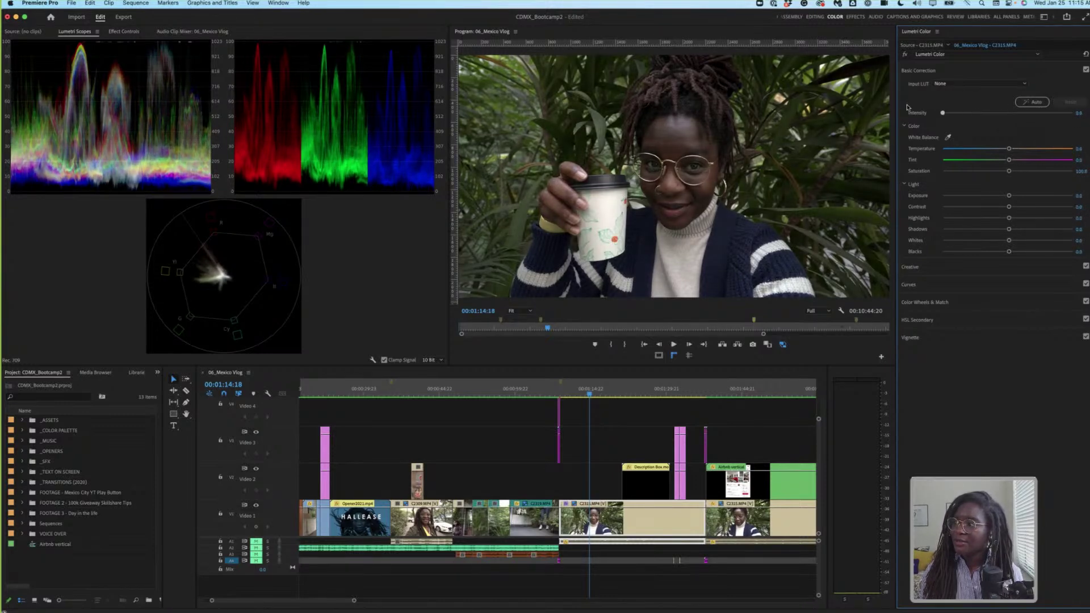
{"action": "key", "text": "super+z"}
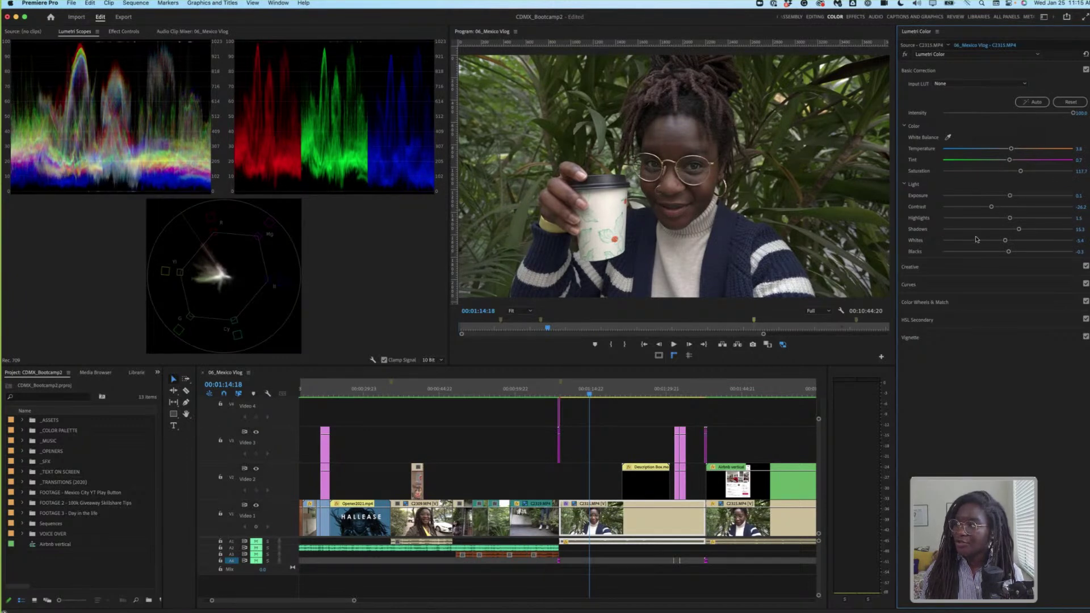
{"action": "left_click", "coordinate": [1085, 70]}
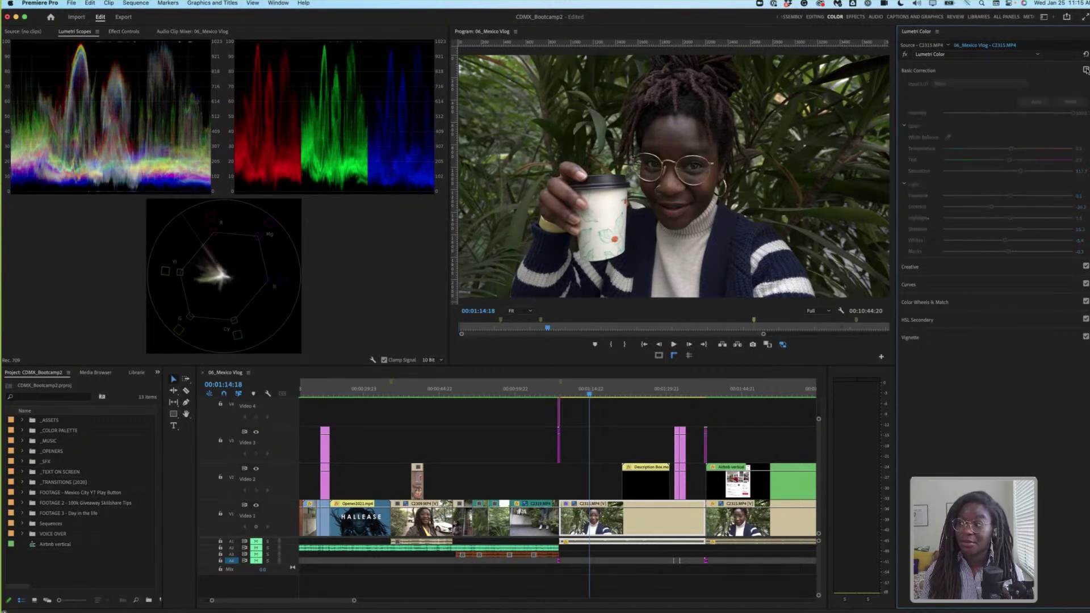
{"action": "left_click", "coordinate": [1085, 69]}
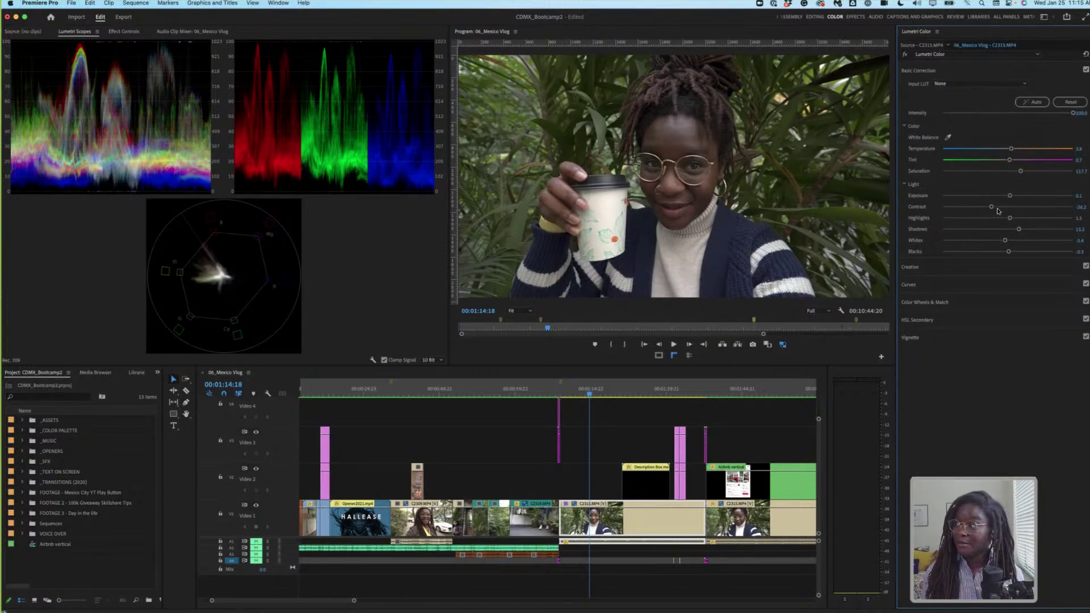
- Set the coffee-cup clip's Auto correction intensity to 50
{"action": "left_click", "coordinate": [1082, 113]}
{"action": "type", "text": "50"}
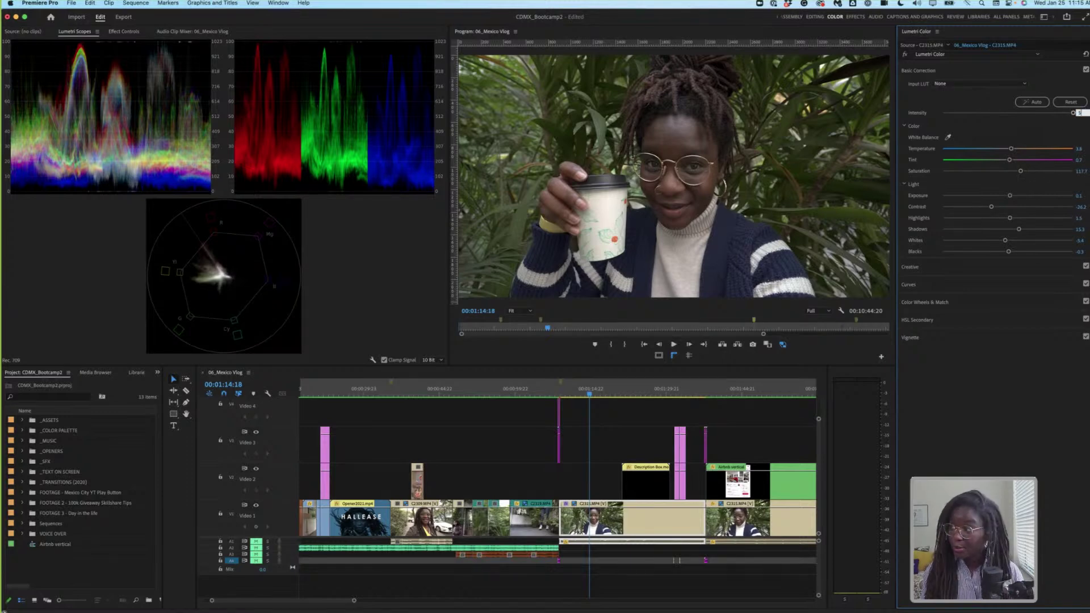
{"action": "key", "text": "Return"}
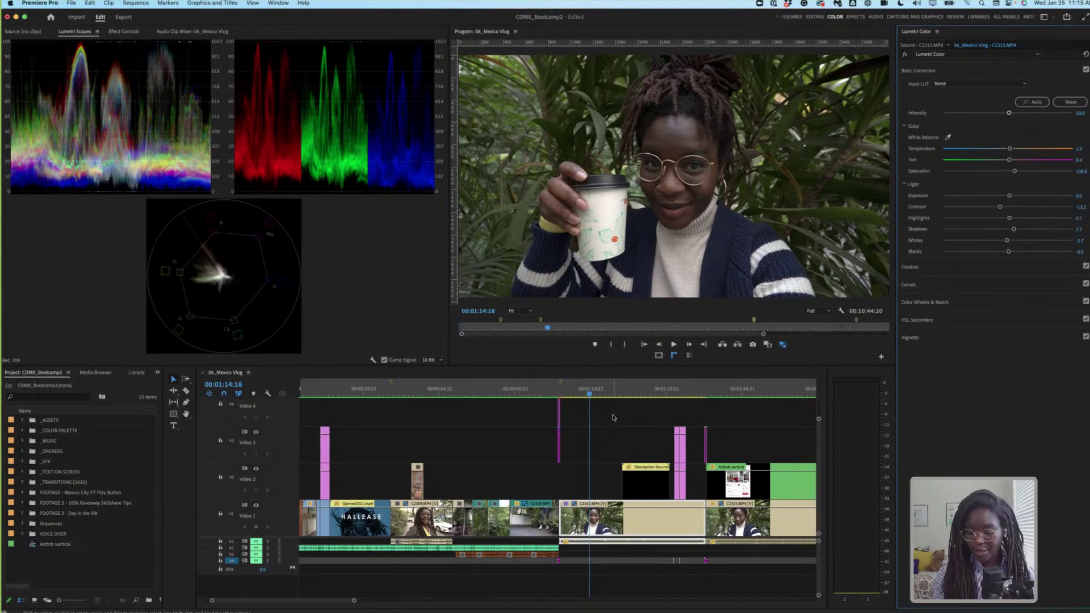
- Apply Auto correction to the red-sweater clip C2349.MP4 at 00:05:34:20 on Video 1
{"action": "left_click", "coordinate": [613, 417]}
{"action": "key", "text": "backslash"}
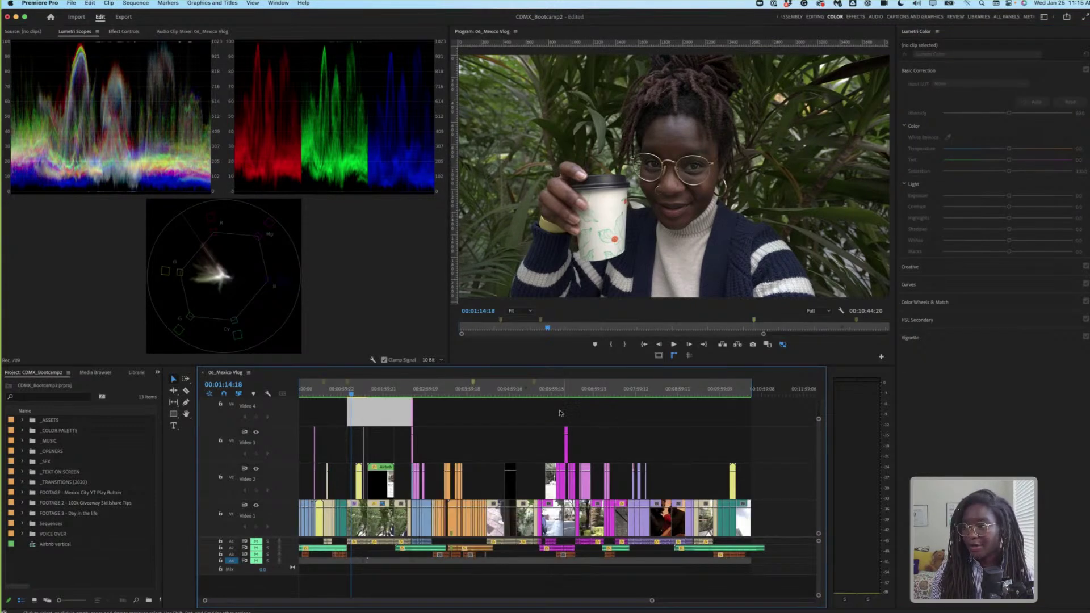
{"action": "left_click", "coordinate": [534, 393]}
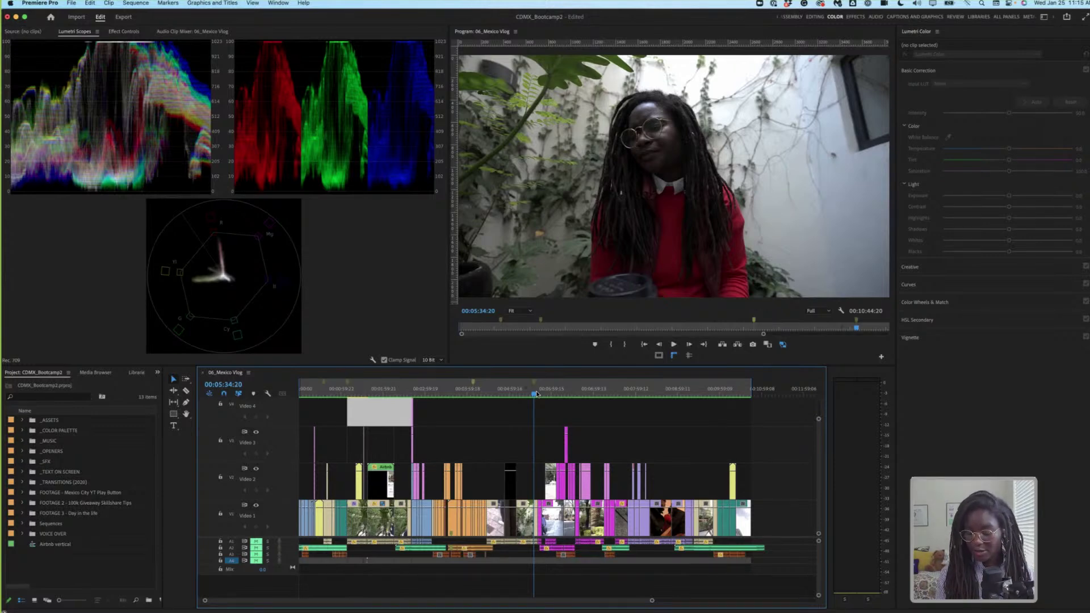
{"action": "key", "text": "="}
{"action": "key", "text": "="}
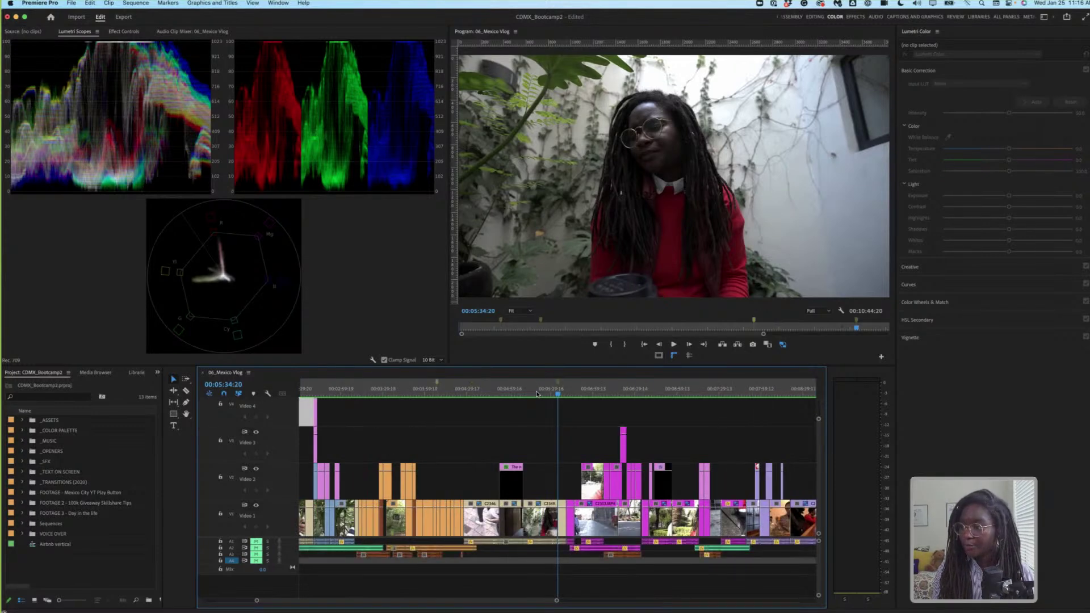
{"action": "key", "text": "="}
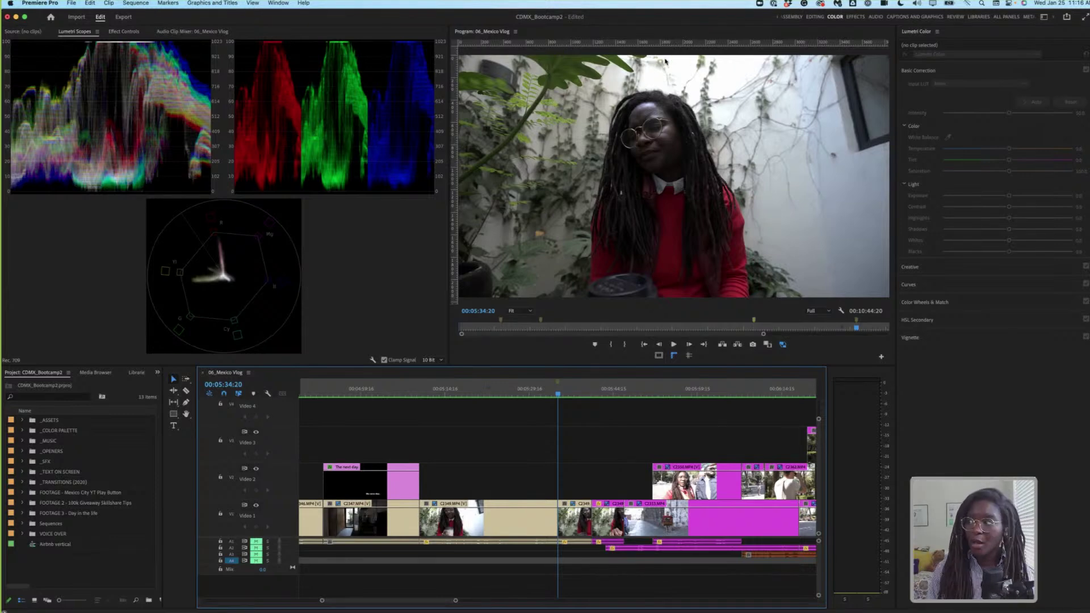
{"action": "left_click", "coordinate": [571, 513]}
{"action": "left_click", "coordinate": [1033, 102]}
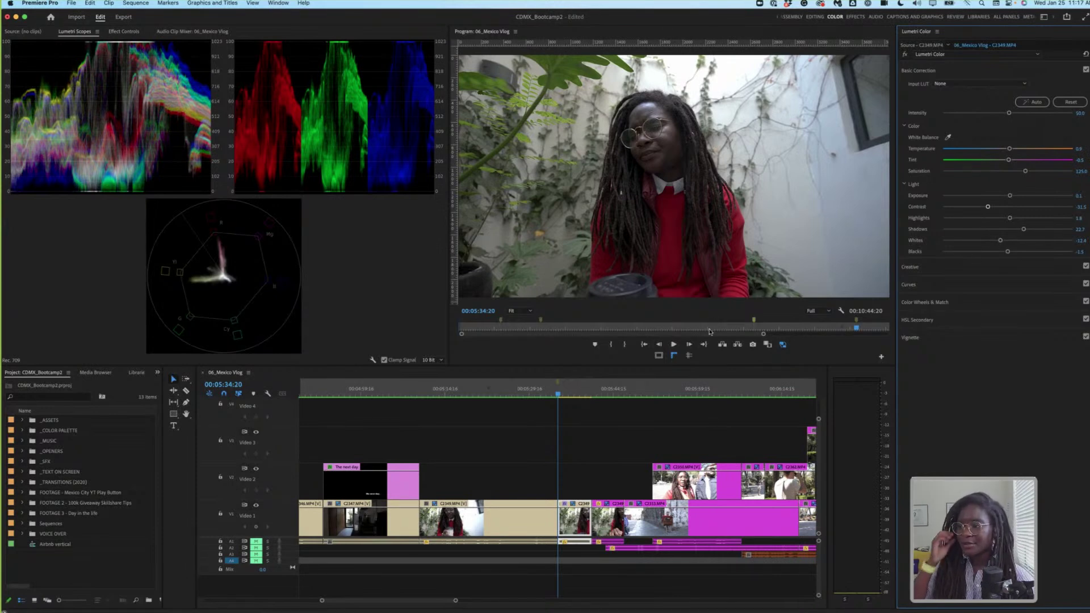
- Apply Auto correction to the outdoor plaza clip C2350.MP4 at 00:06:04:03 on Video 2
{"action": "left_click_drag", "start_coordinate": [673, 393], "coordinate": [707, 395]}
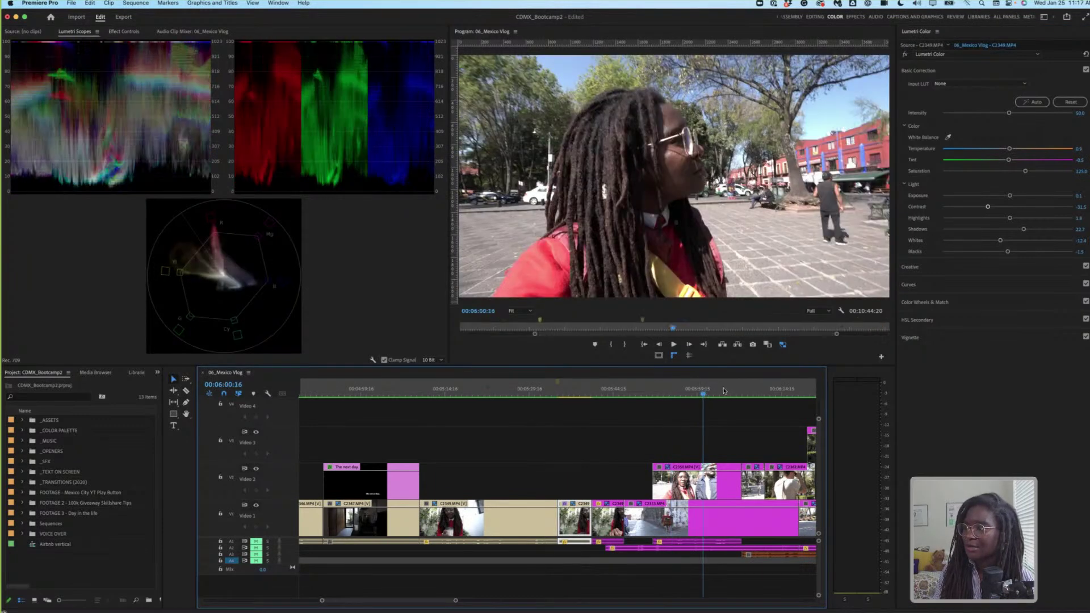
{"action": "left_click", "coordinate": [723, 390]}
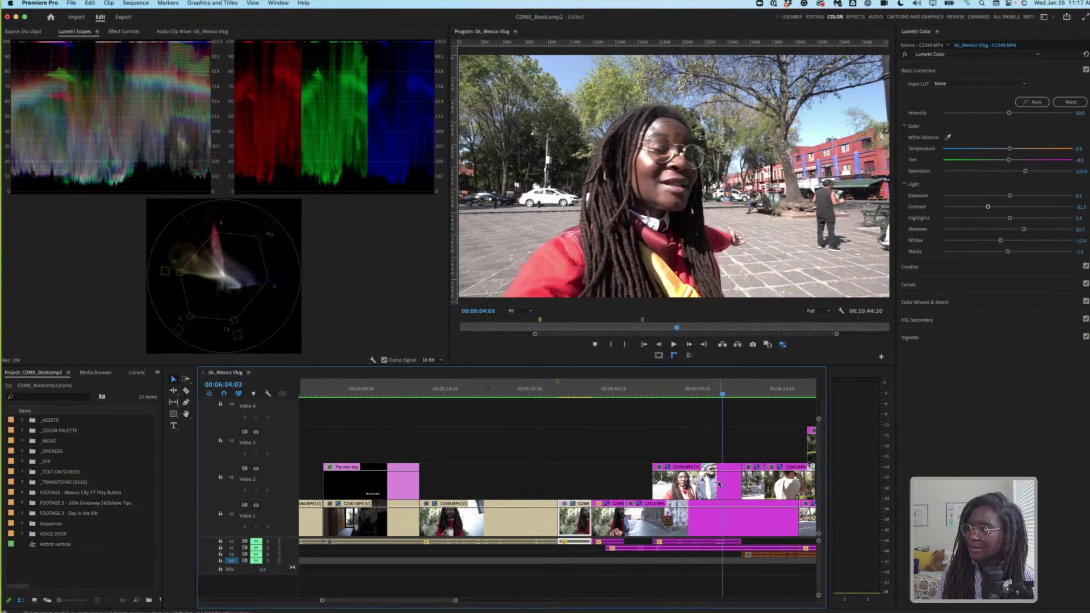
{"action": "left_click", "coordinate": [719, 484]}
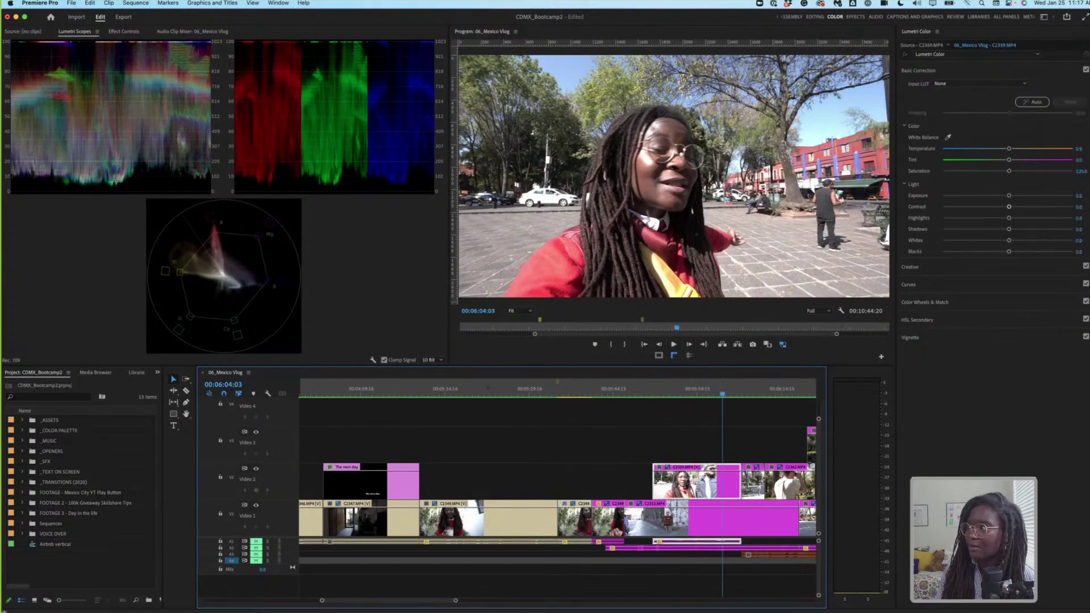
{"action": "left_click", "coordinate": [1035, 103]}
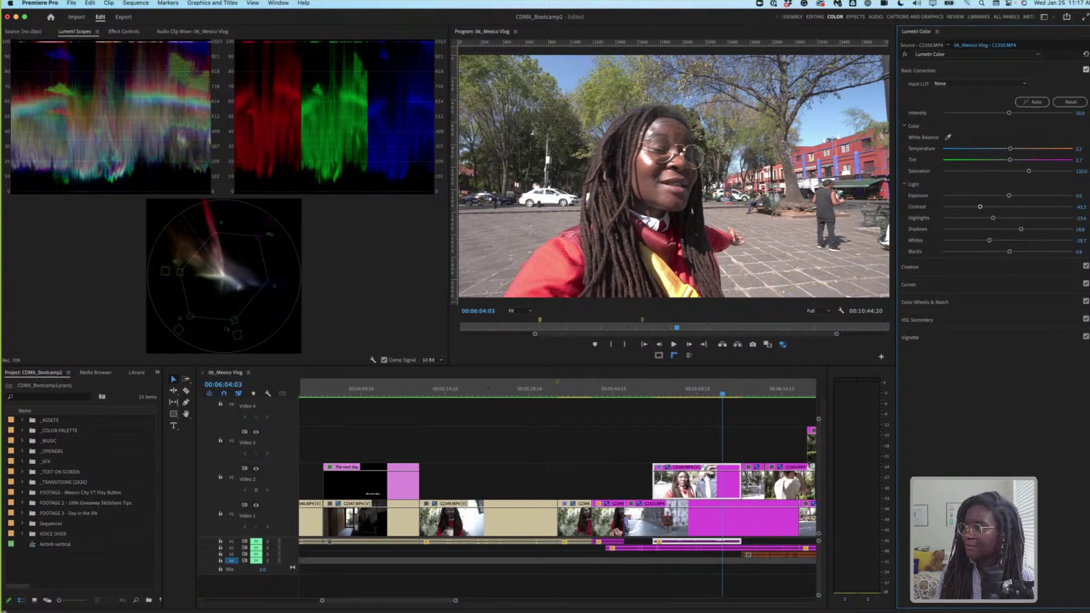
- Compare the outdoor plaza clip C2350.MP4 with Basic Correction off and on, leaving it on and the clip deselected
{"action": "left_click", "coordinate": [1085, 69]}
{"action": "left_click", "coordinate": [1085, 69]}
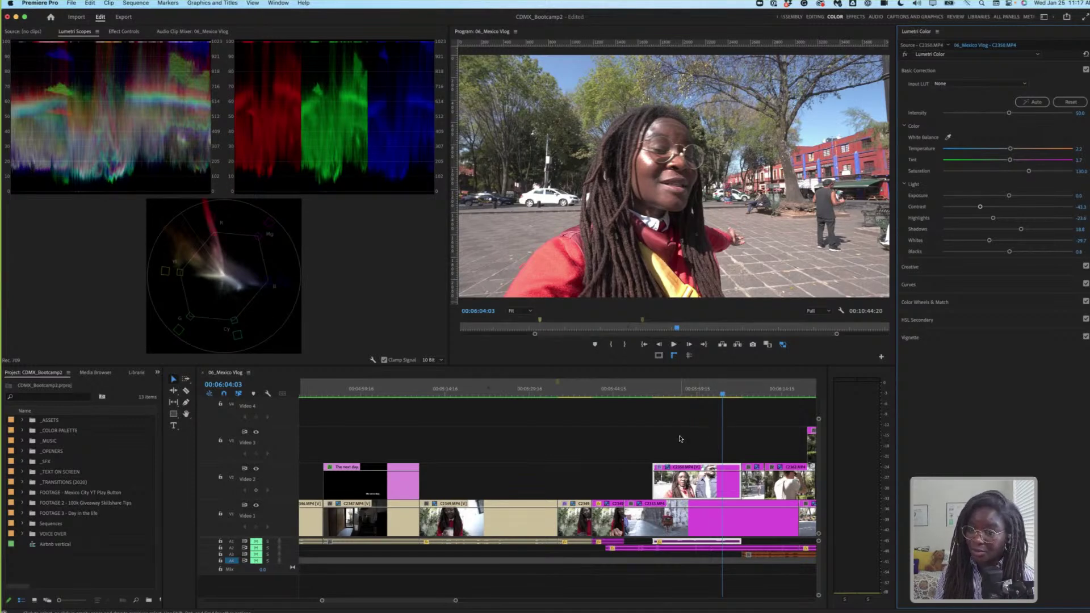
{"action": "left_click", "coordinate": [645, 425]}
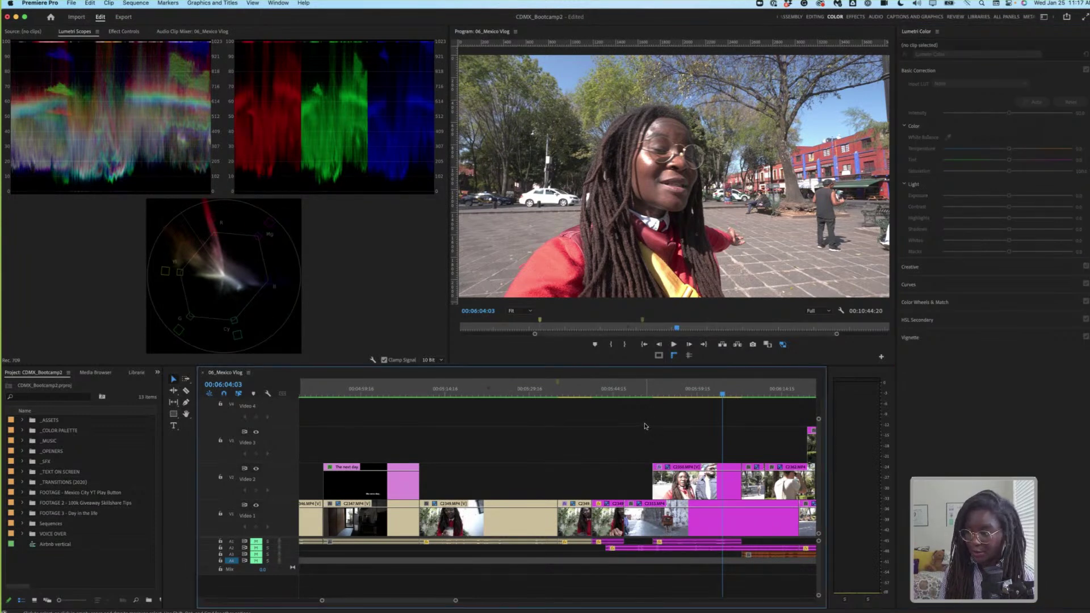
- Look through shots across the whole vlog sequence for more footage to color correct
{"action": "key", "text": "backslash"}
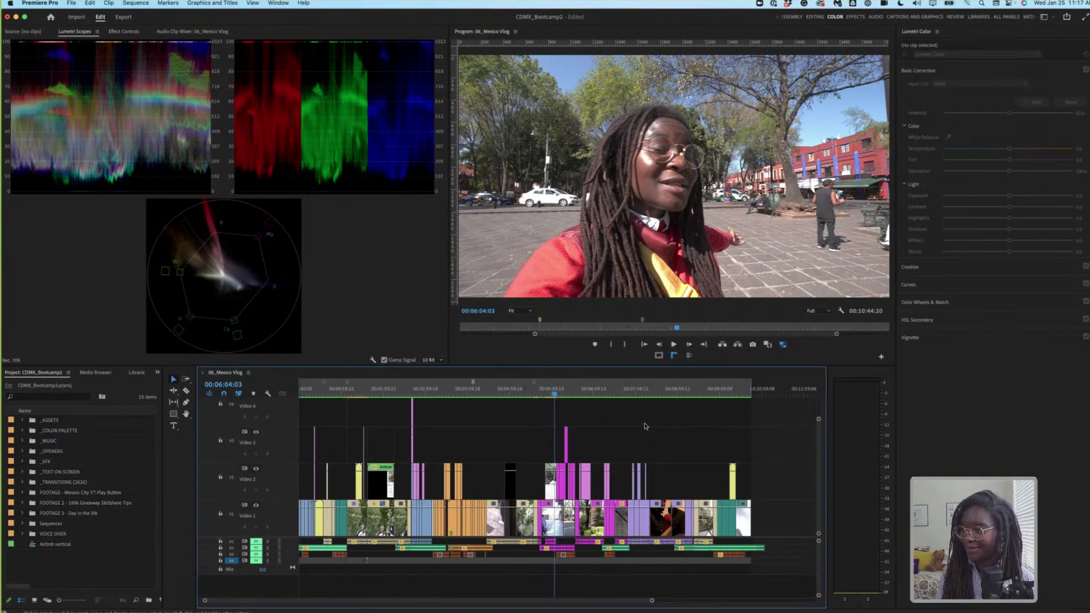
{"action": "left_click", "coordinate": [478, 396]}
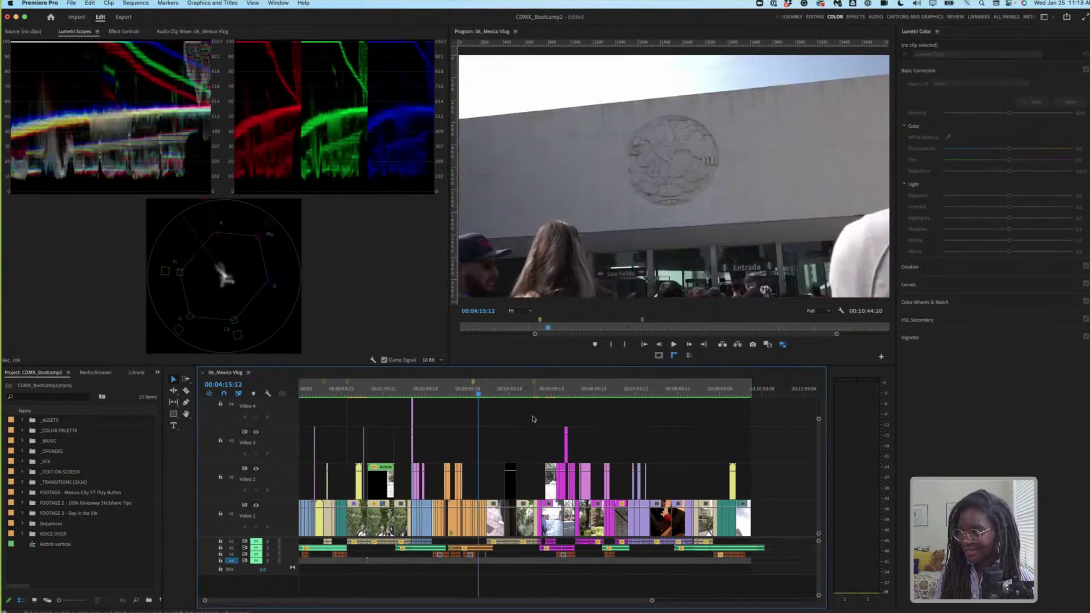
{"action": "left_click", "coordinate": [505, 398]}
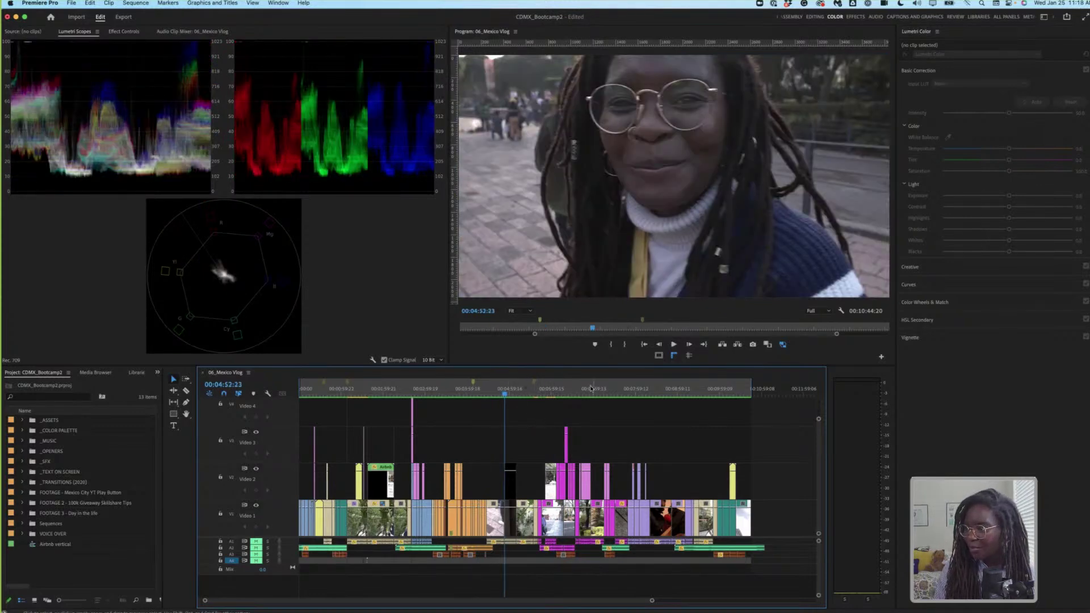
{"action": "left_click", "coordinate": [591, 390]}
{"action": "left_click", "coordinate": [611, 390]}
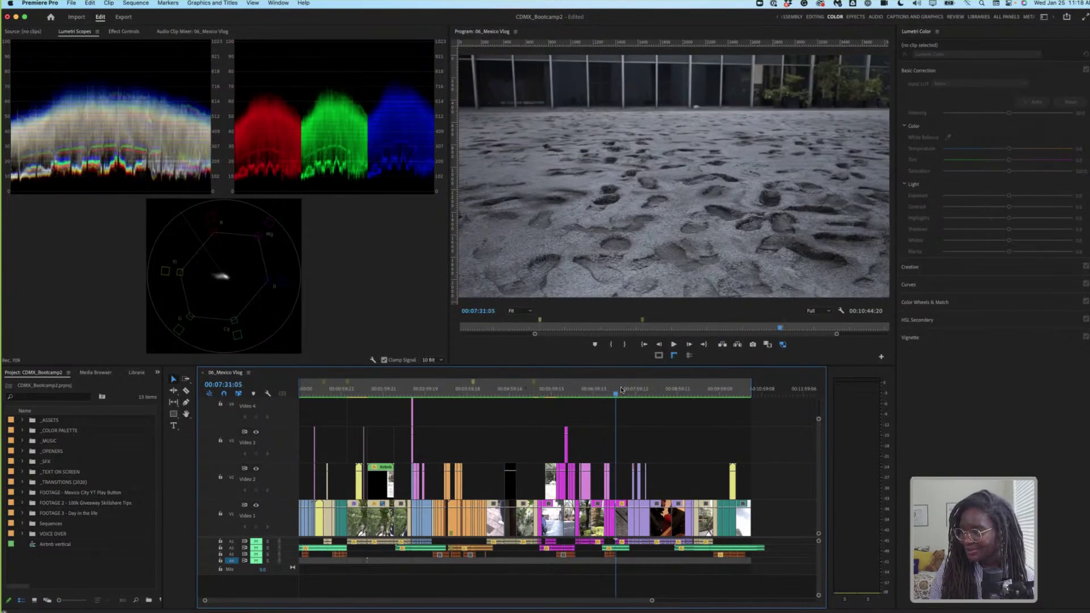
{"action": "left_click", "coordinate": [615, 390]}
{"action": "left_click", "coordinate": [571, 390]}
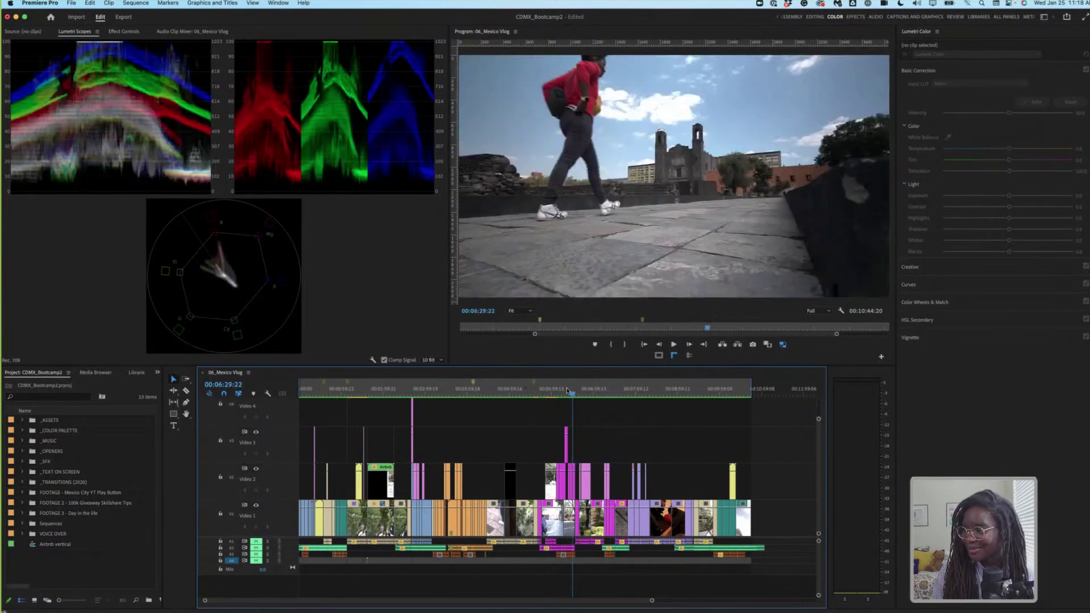
{"action": "left_click", "coordinate": [560, 389]}
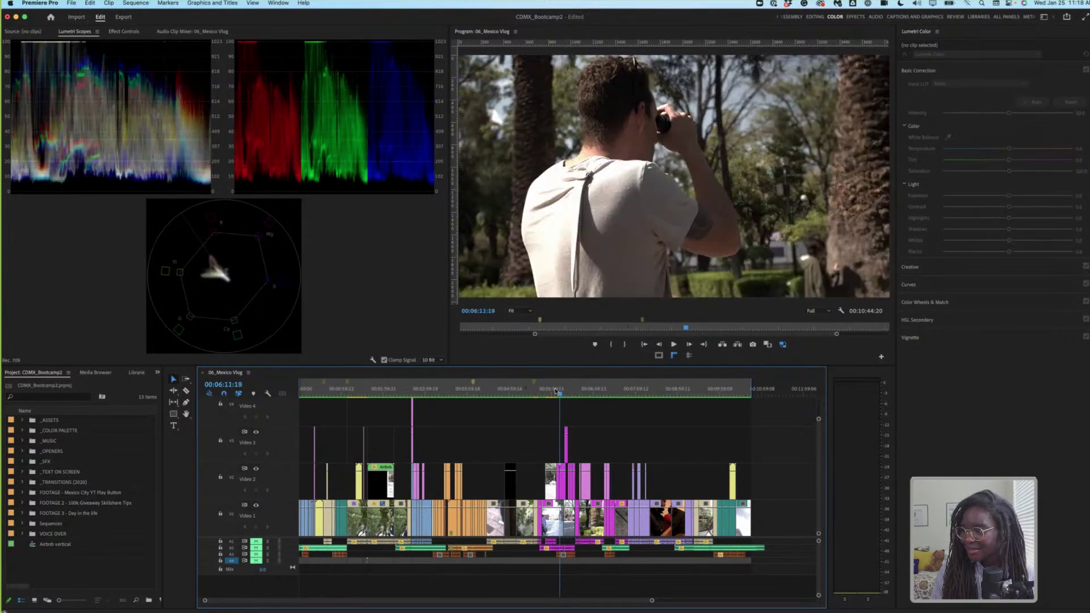
{"action": "left_click", "coordinate": [556, 390]}
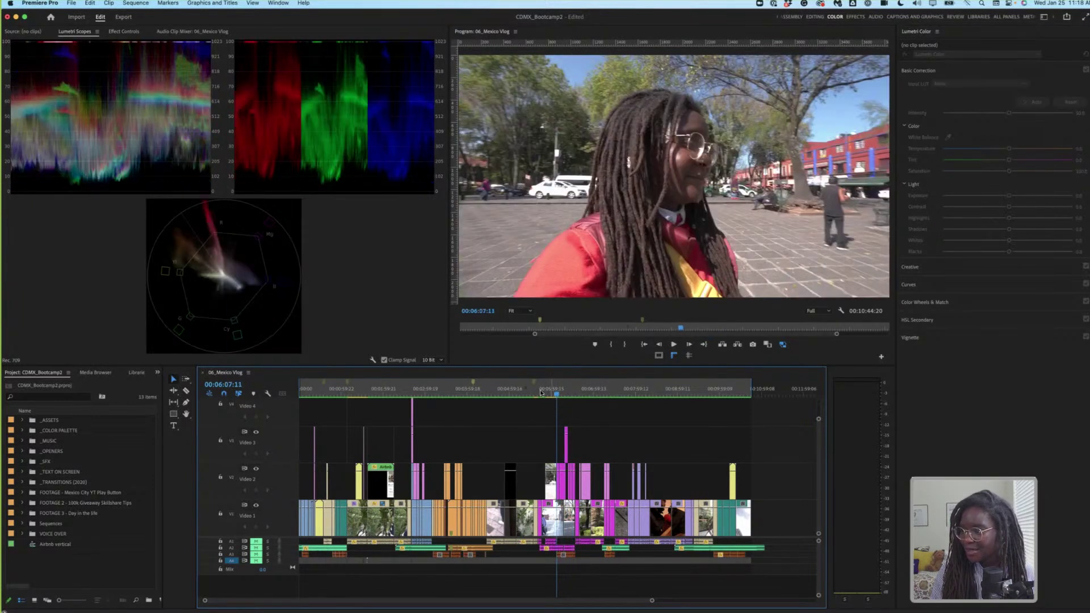
{"action": "left_click", "coordinate": [516, 392]}
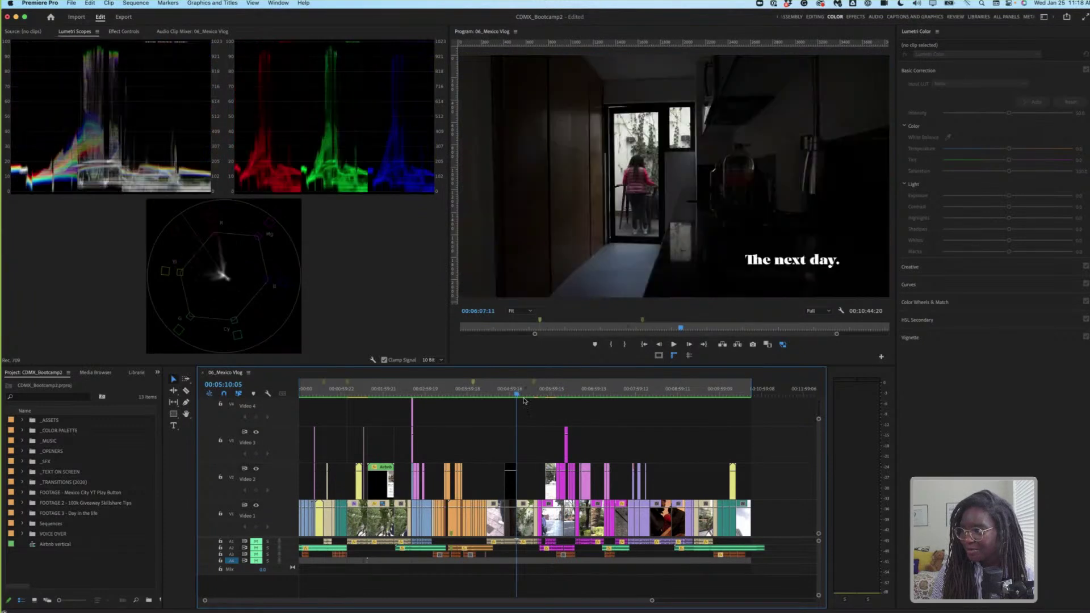
{"action": "left_click", "coordinate": [485, 392]}
{"action": "left_click", "coordinate": [466, 393]}
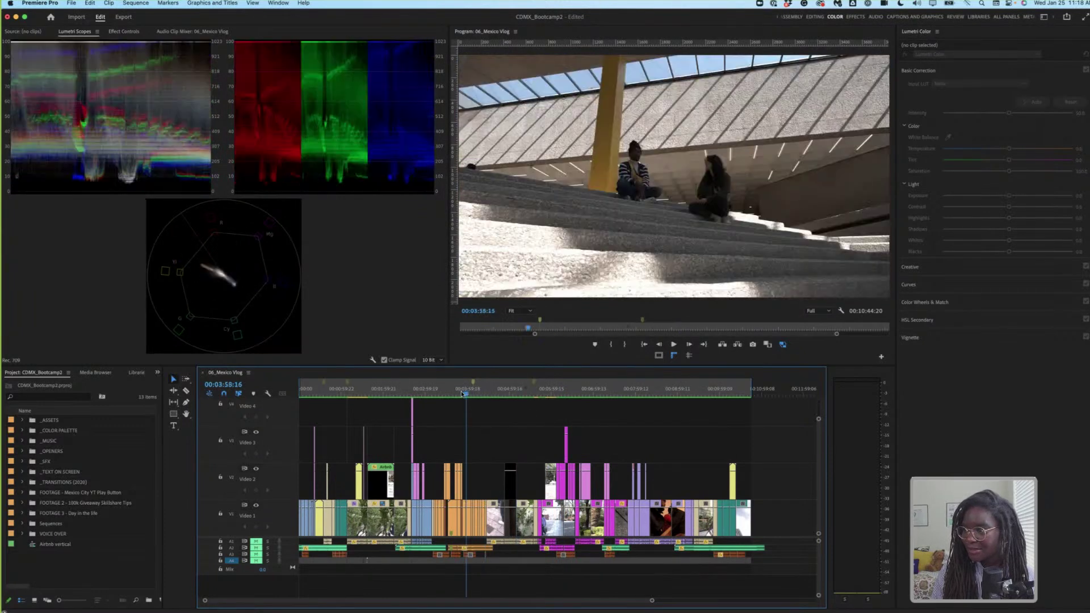
{"action": "left_click", "coordinate": [457, 392]}
{"action": "left_click", "coordinate": [473, 393]}
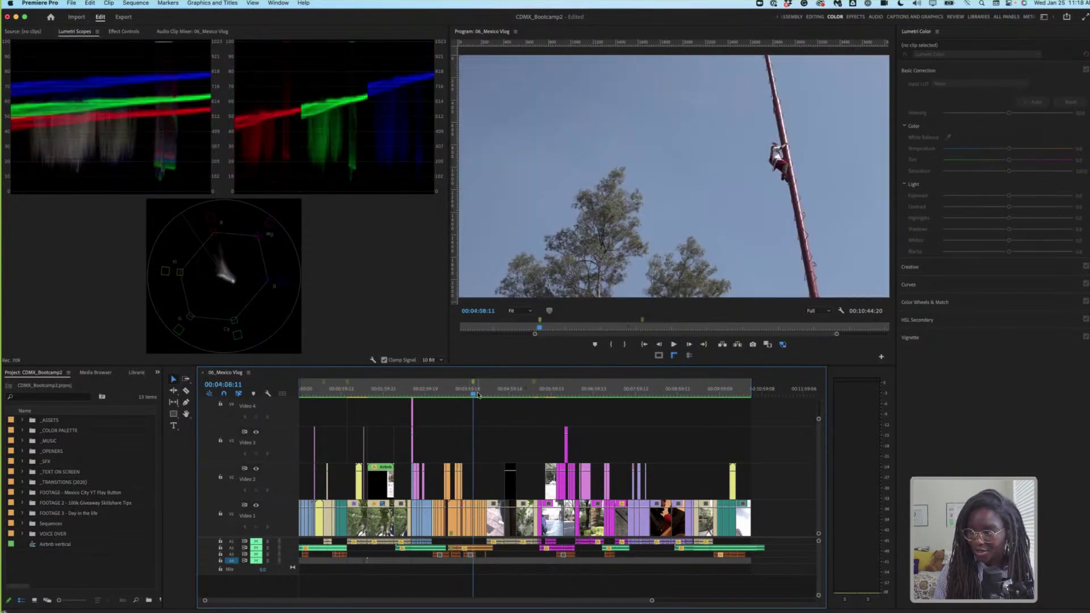
- Play the pole-climber section of the sequence from 00:04:08:11
{"action": "key", "text": "="}
{"action": "key", "text": "="}
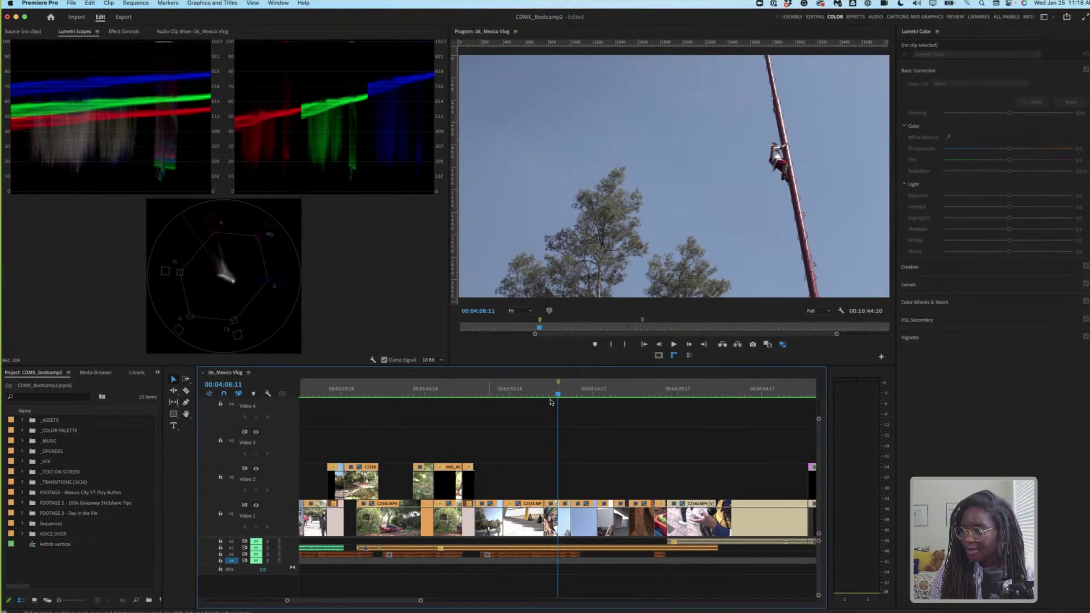
{"action": "left_click_drag", "start_coordinate": [555, 397], "coordinate": [558, 397]}
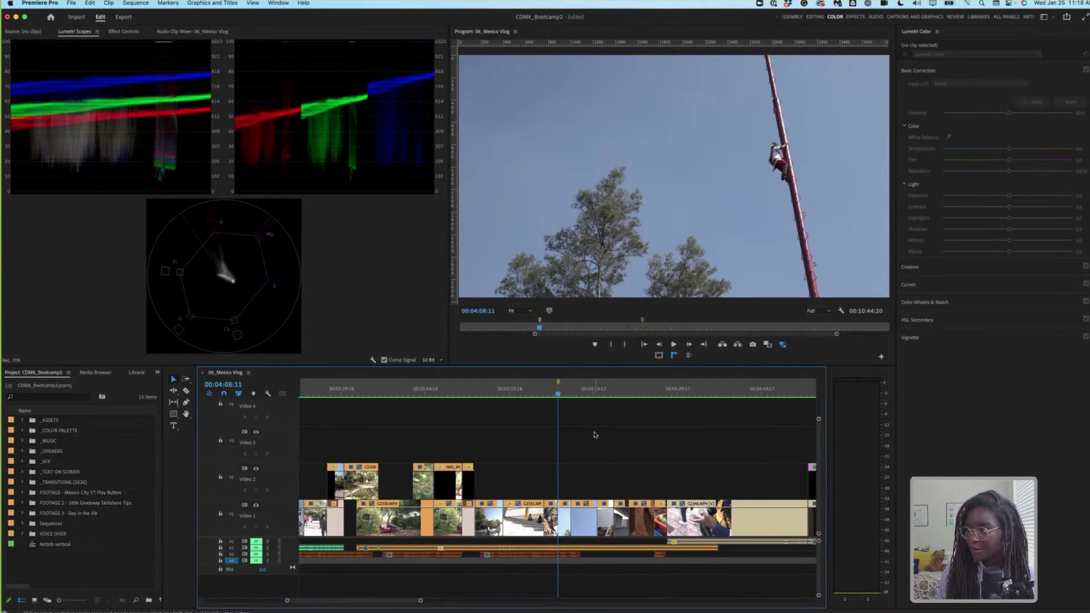
{"action": "key", "text": "space"}
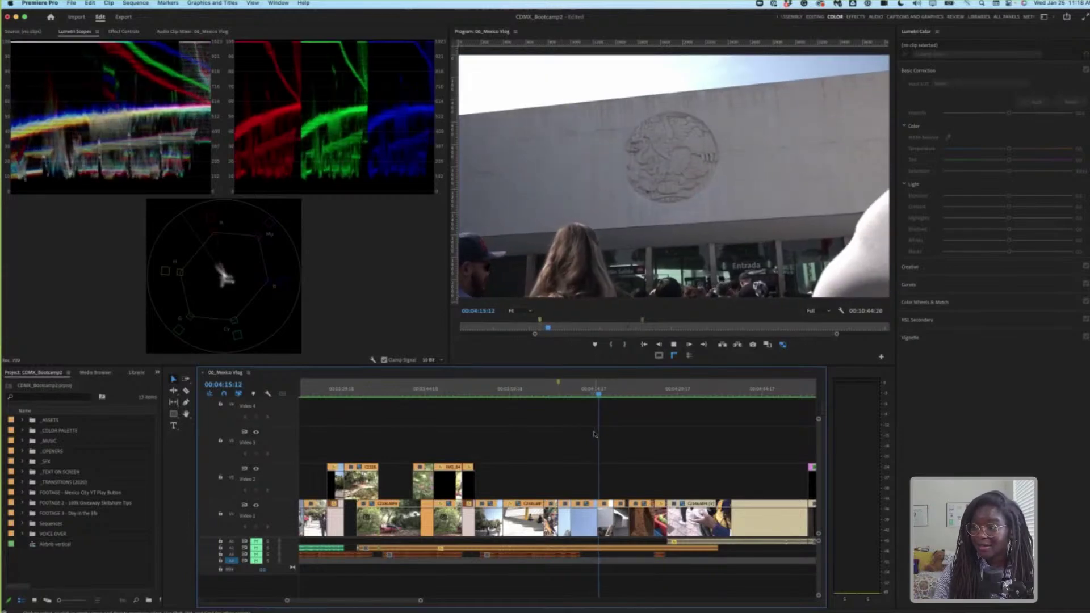
- Apply Auto correction to the pole-top clip C2337.MP4 at 00:04:12:08 on Video 1
{"action": "left_click", "coordinate": [579, 393]}
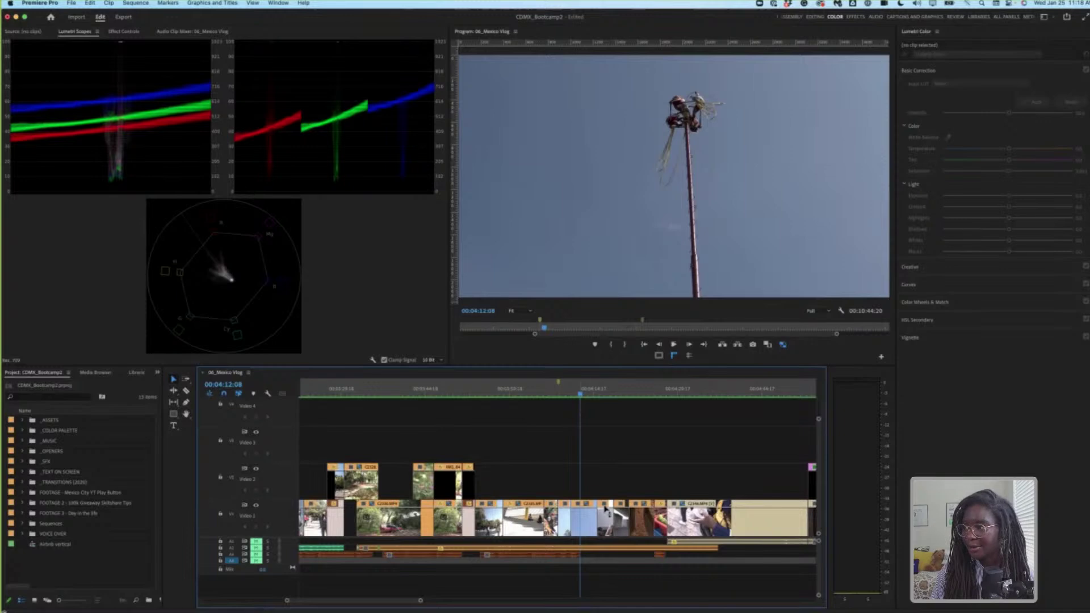
{"action": "left_click", "coordinate": [580, 521]}
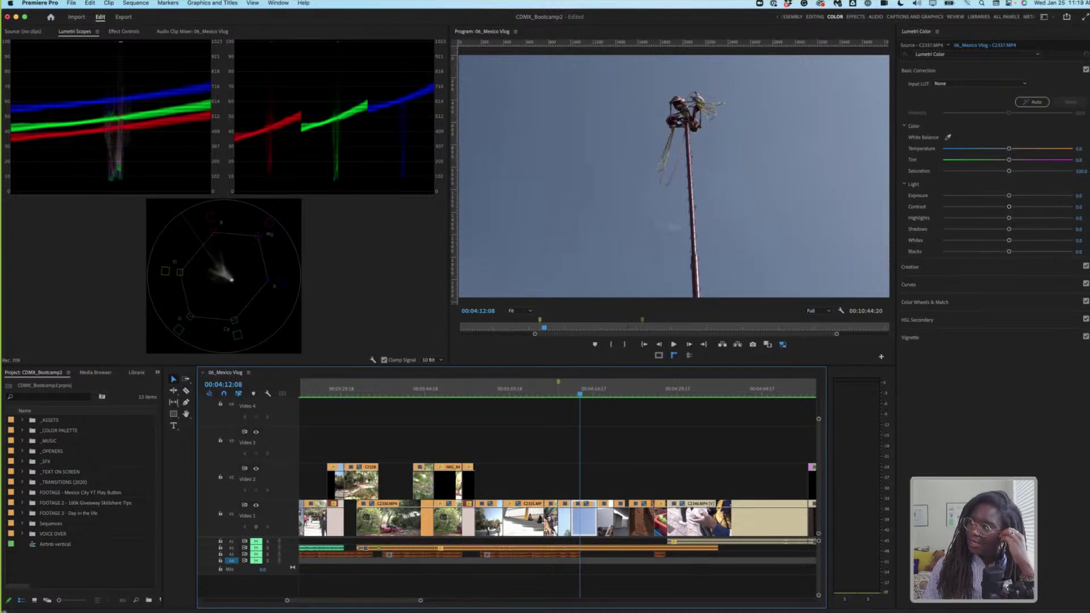
{"action": "left_click", "coordinate": [1026, 102]}
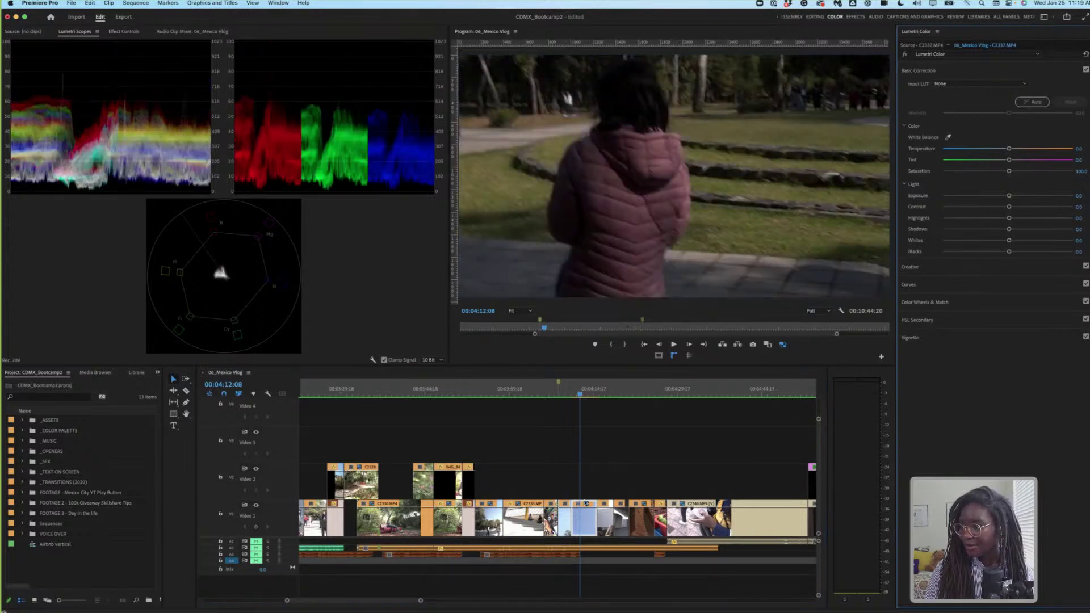
{"action": "left_click", "coordinate": [595, 476]}
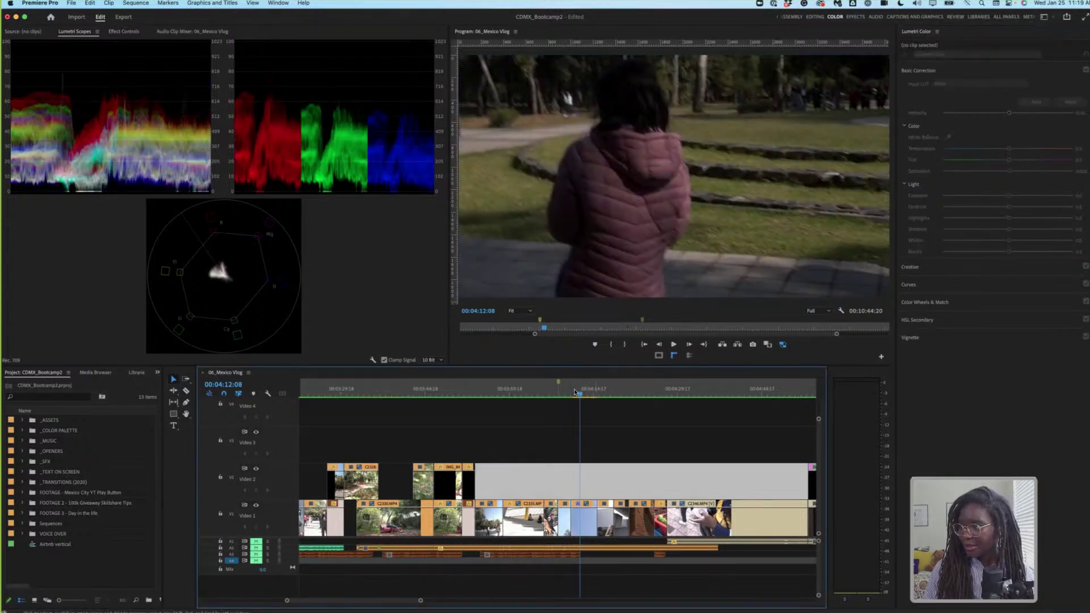
{"action": "left_click", "coordinate": [584, 520]}
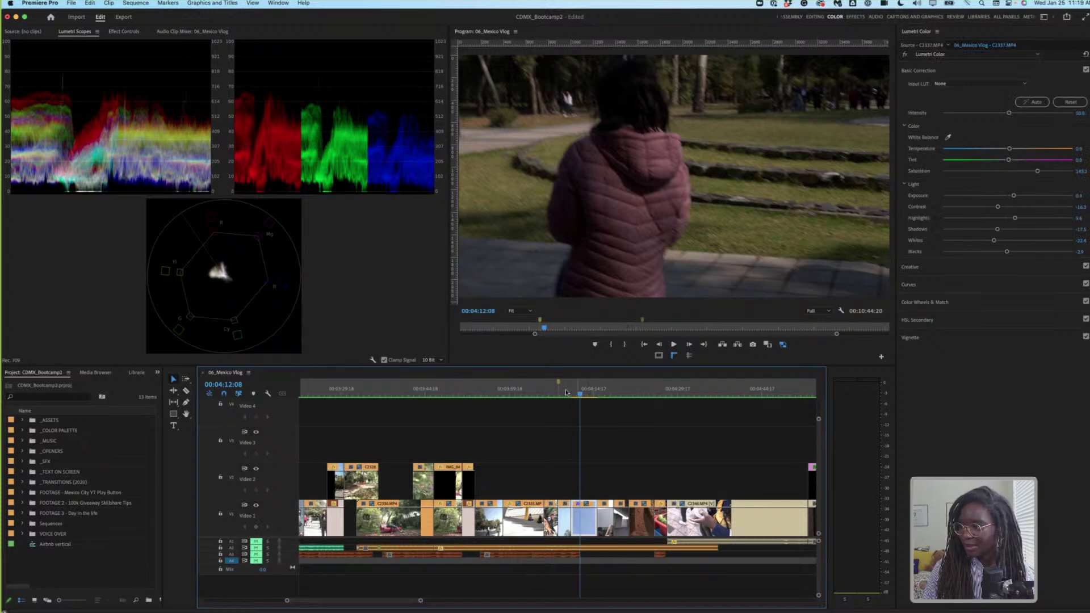
- Apply Auto correction to the pole-climber clip C2338.MP4 at 00:04:09:17 on Video 1
{"action": "left_click", "coordinate": [565, 391]}
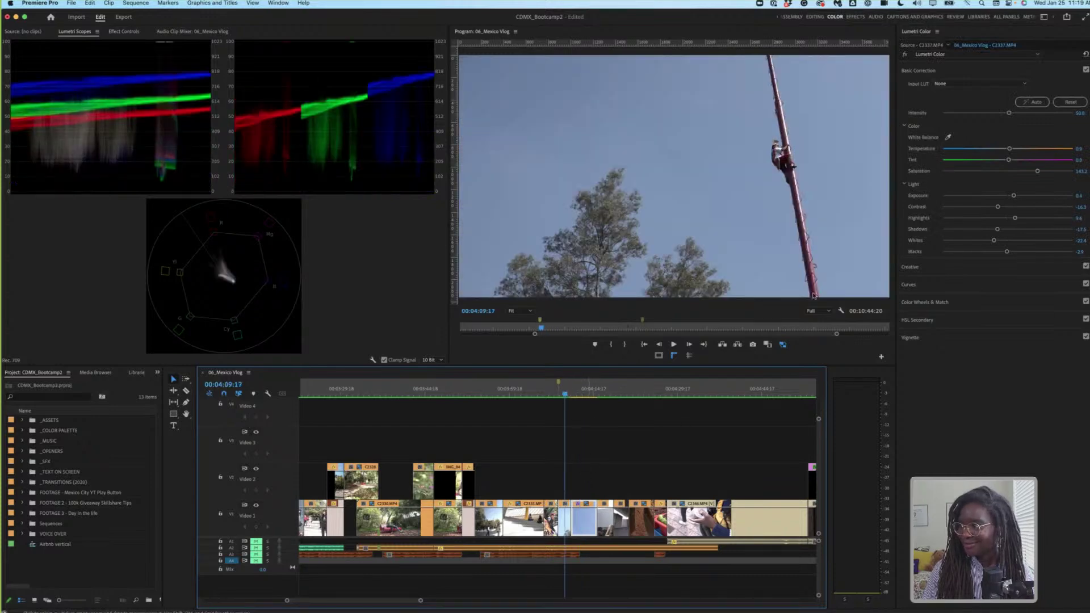
{"action": "left_click", "coordinate": [1032, 102]}
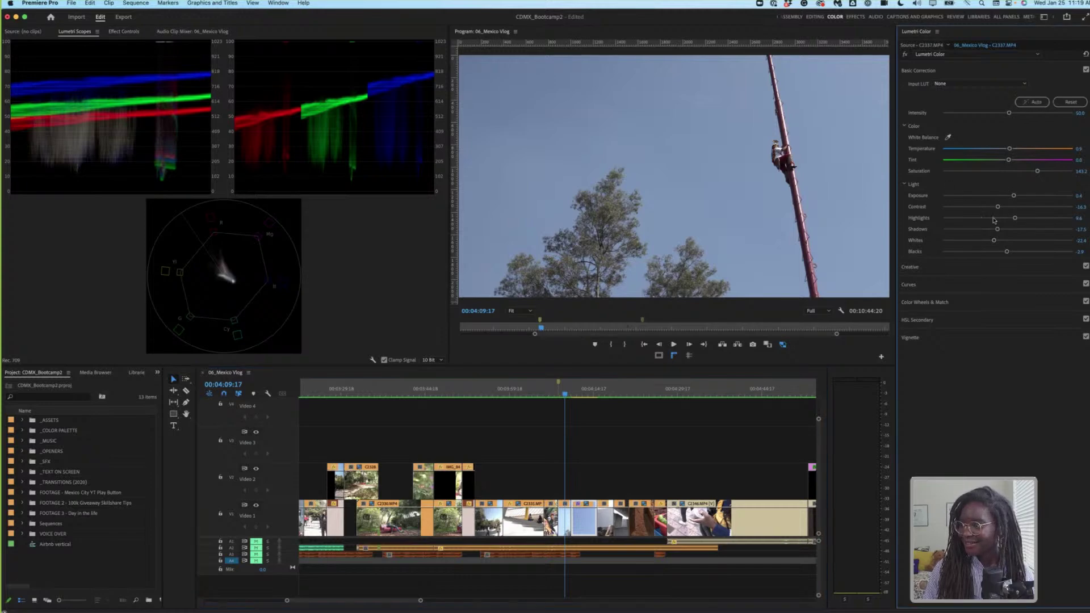
{"action": "left_click", "coordinate": [566, 527]}
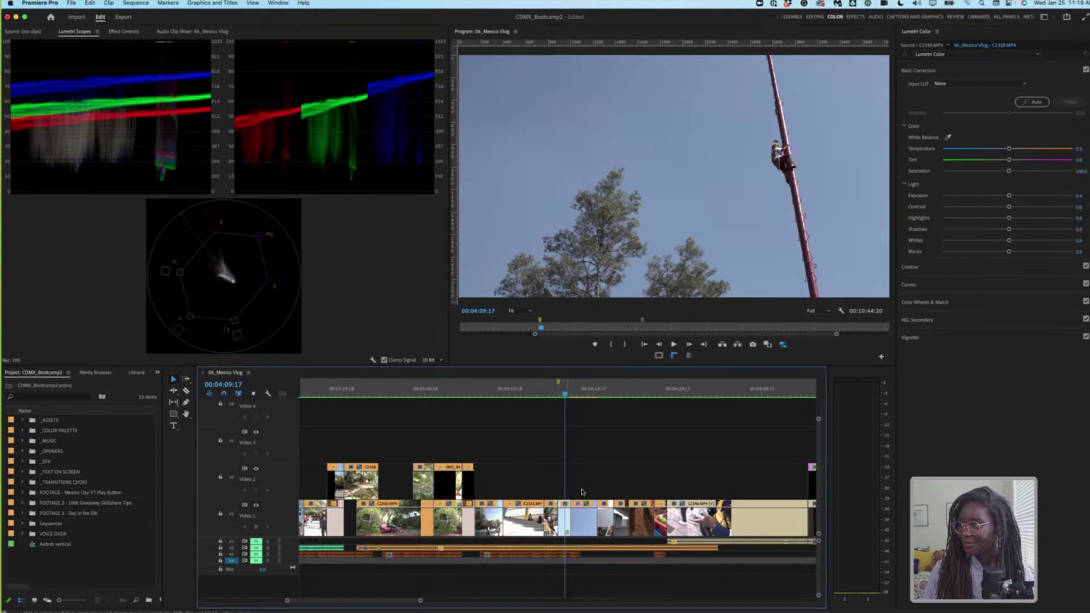
{"action": "left_click", "coordinate": [1032, 102]}
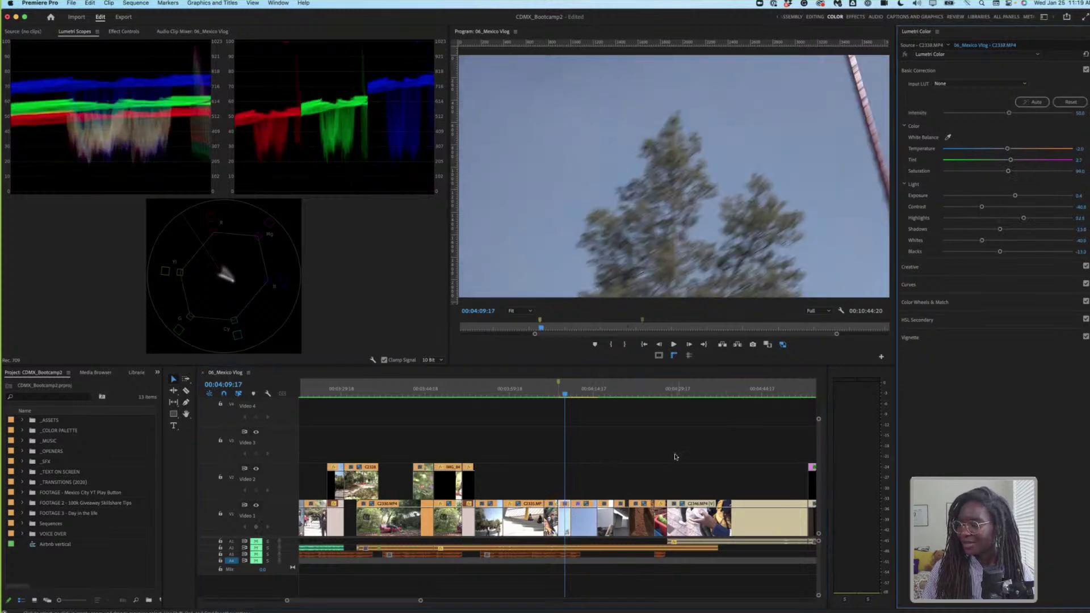
- Turn off proxy viewing and save the project with the pole-climber clip selected
{"action": "left_click", "coordinate": [782, 344]}
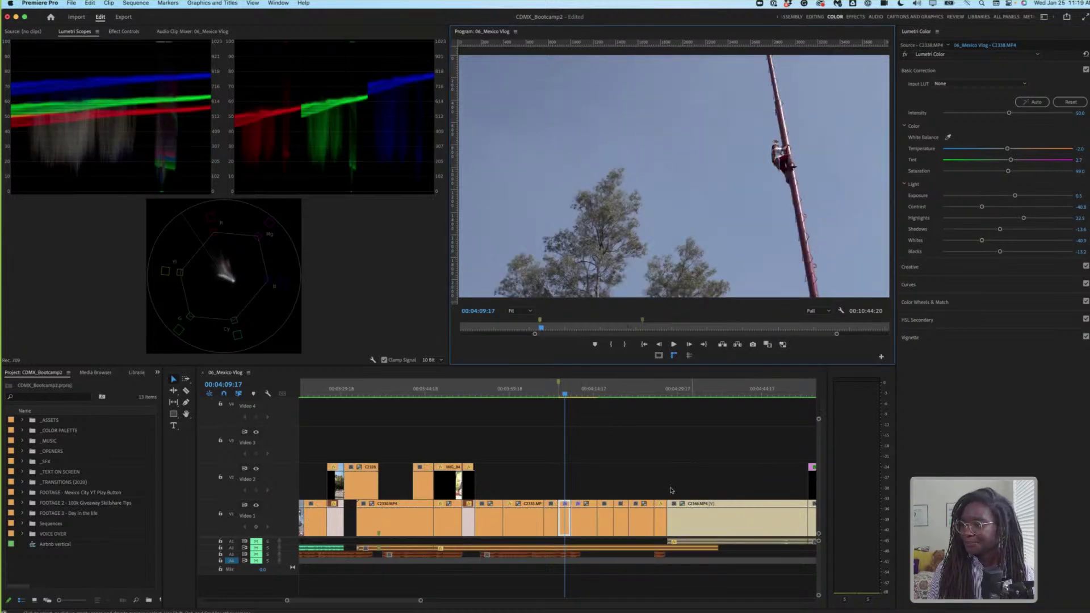
{"action": "left_click", "coordinate": [566, 529]}
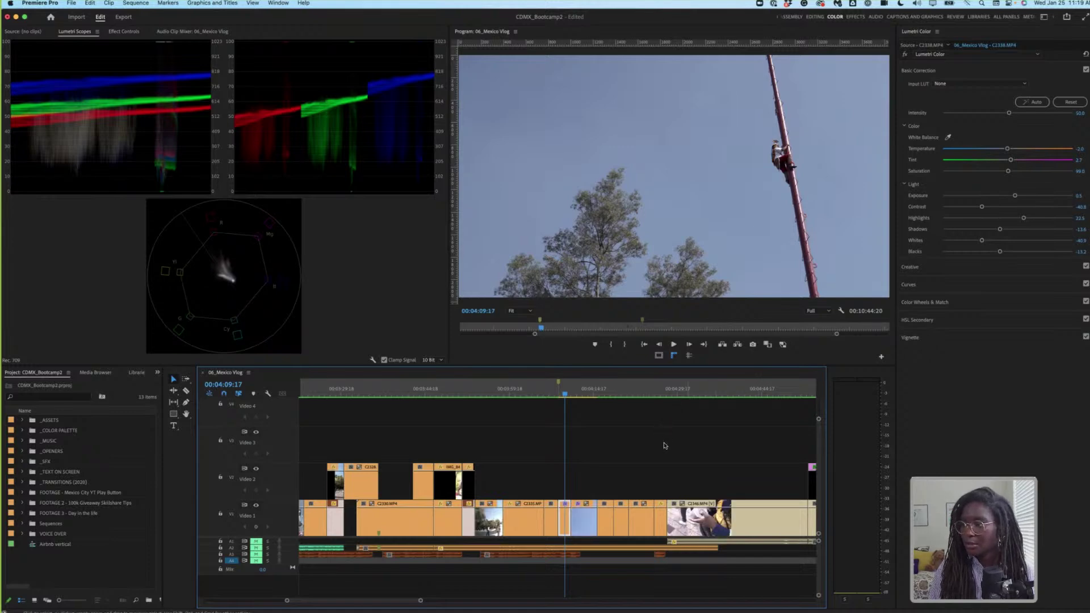
{"action": "key", "text": "super+s"}
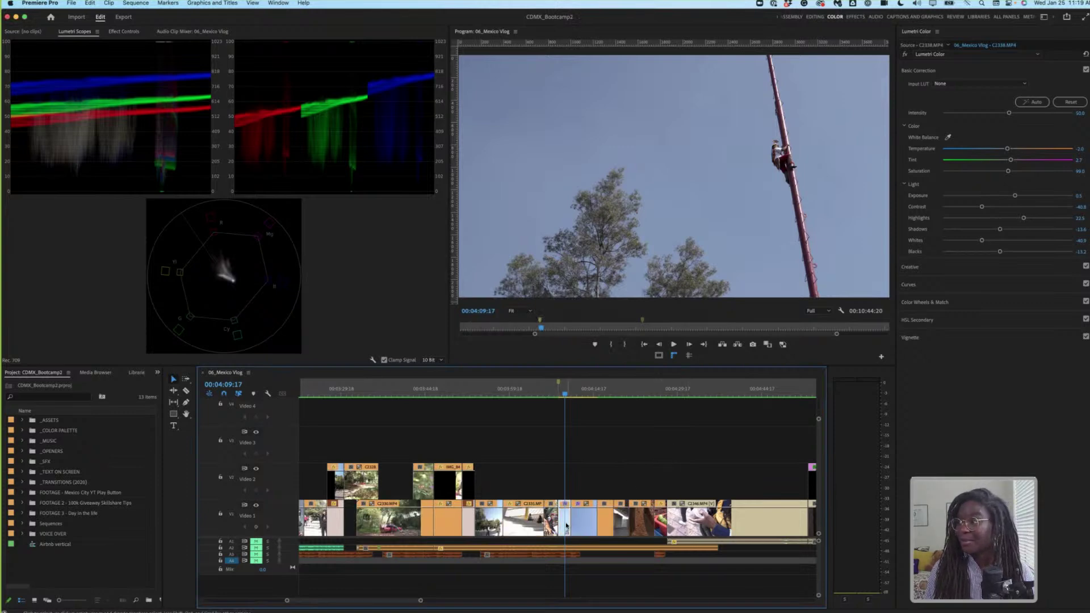
- Compare the pole-top clip C2337.MP4 at 00:04:12:10 with Basic Correction off and on
{"action": "left_click", "coordinate": [580, 394]}
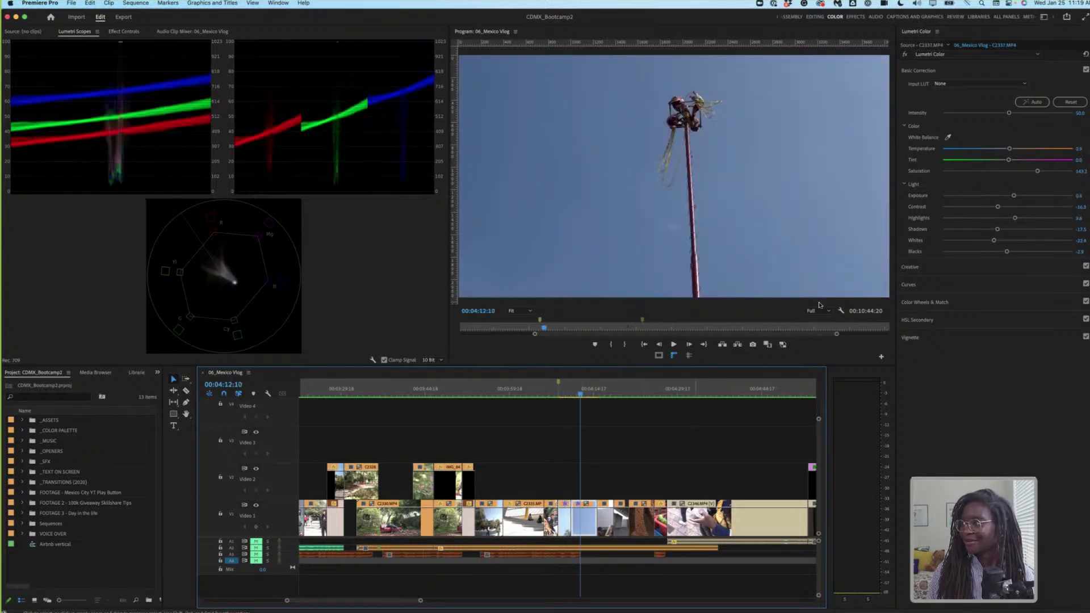
{"action": "left_click", "coordinate": [1086, 69]}
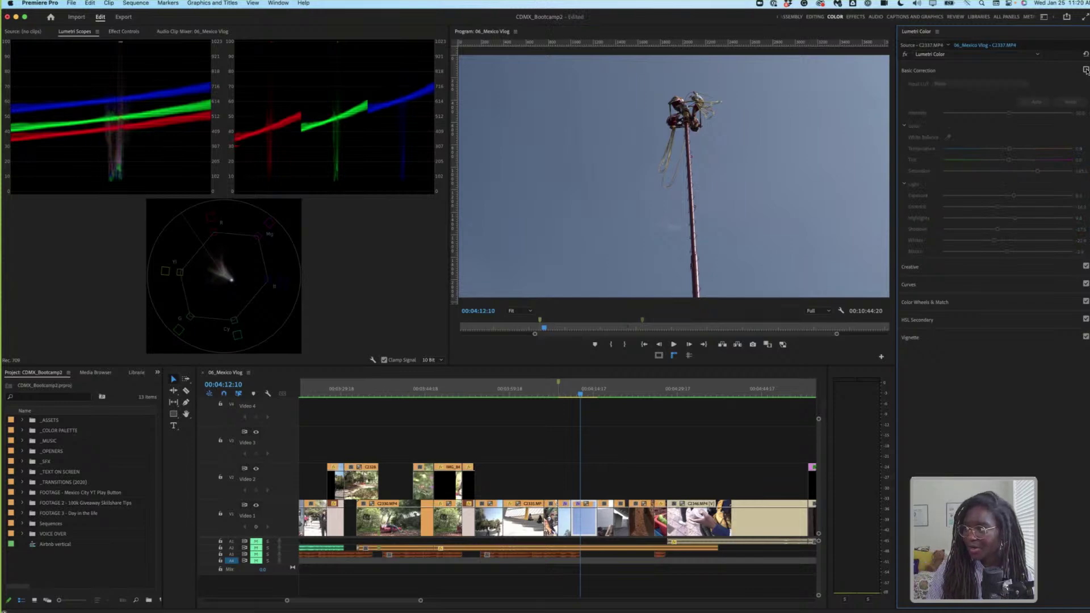
{"action": "left_click", "coordinate": [1086, 70]}
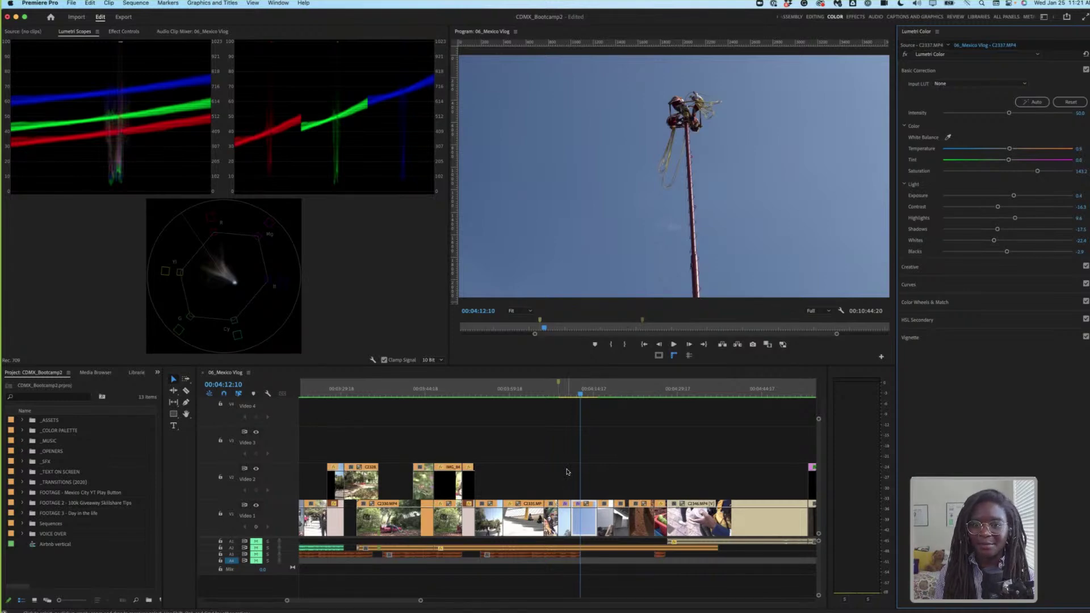
- Go to the striped-cardigan shot in front of the plants at 00:02:59:10 and show its clips in detail
{"action": "left_click", "coordinate": [537, 462]}
{"action": "left_click", "coordinate": [543, 458]}
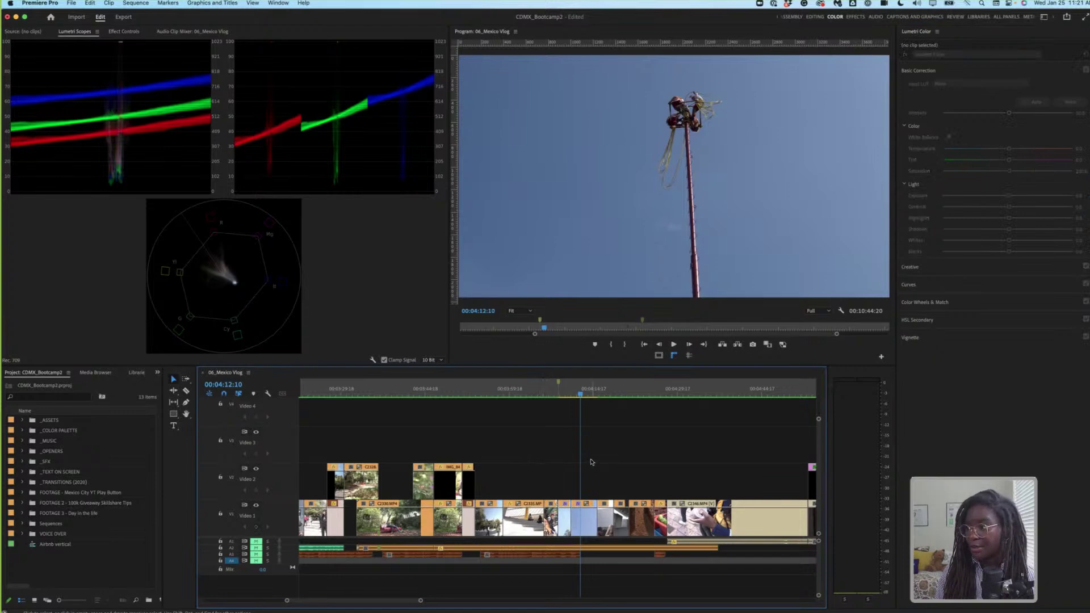
{"action": "key", "text": "backslash"}
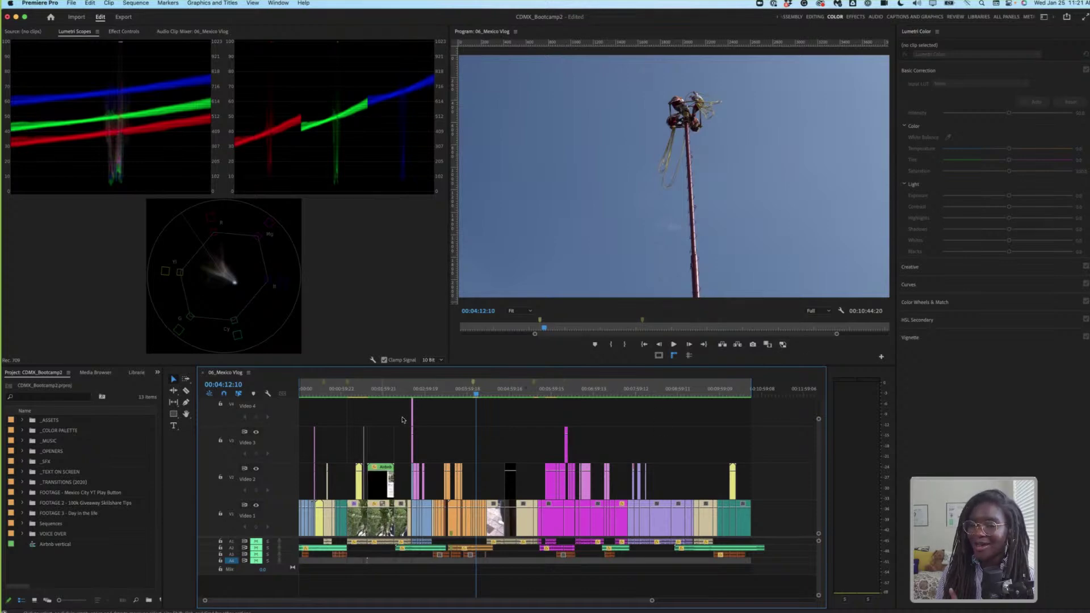
{"action": "left_click", "coordinate": [424, 390]}
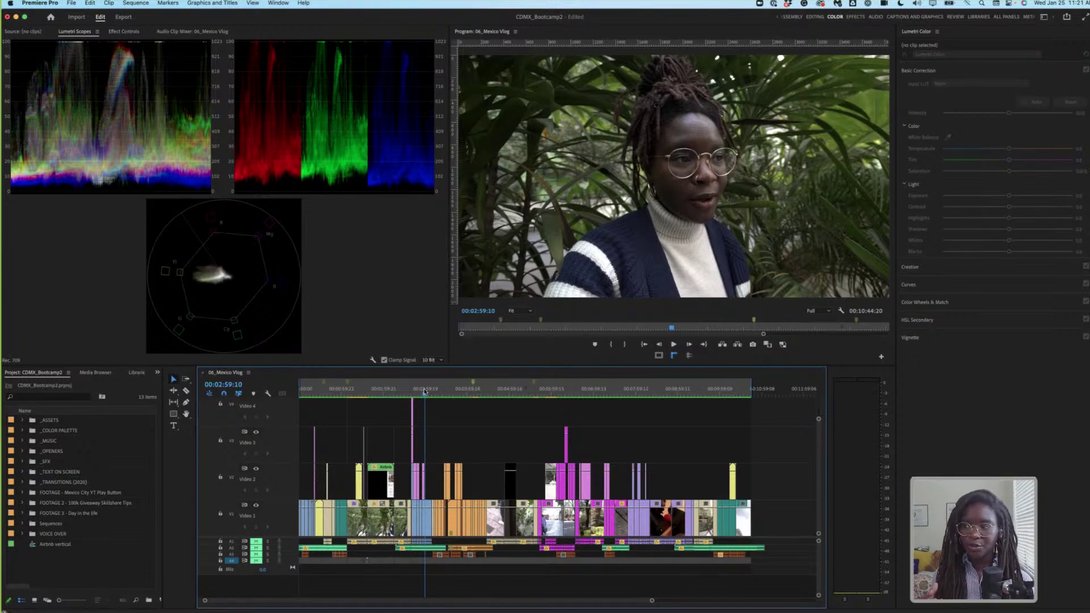
{"action": "key", "text": "="}
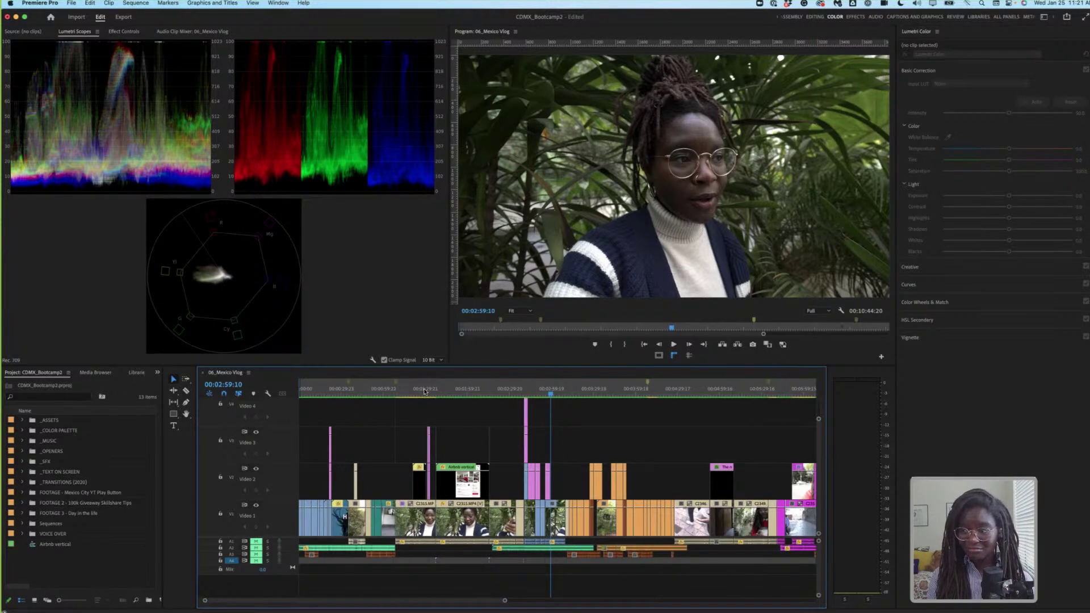
{"action": "key", "text": "="}
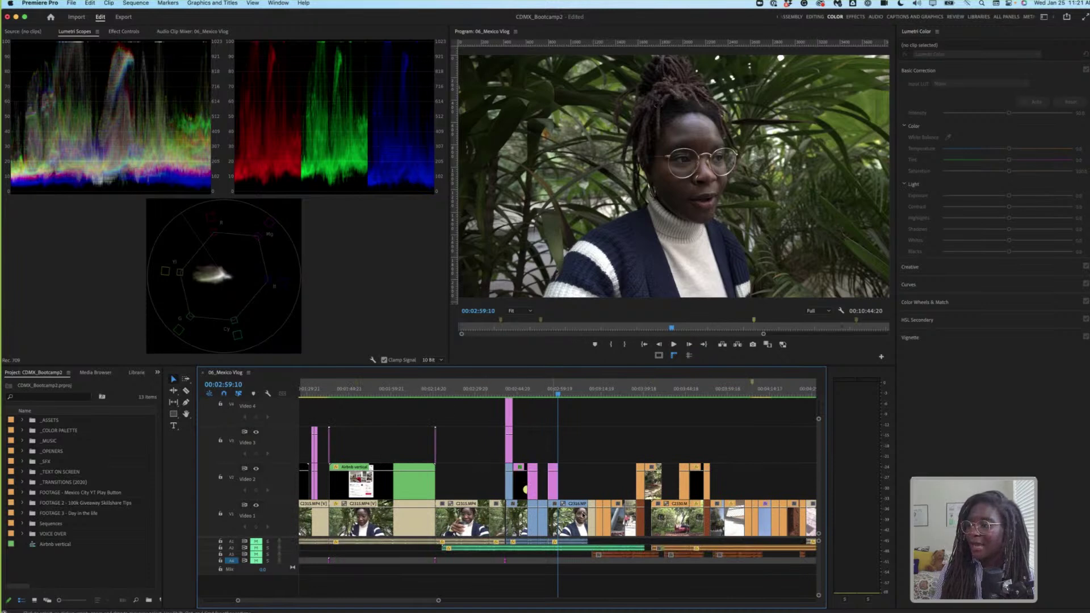
- Apply Auto correction to the striped-cardigan clip on Video 1 at 00:03:01:08
{"action": "left_click", "coordinate": [565, 520]}
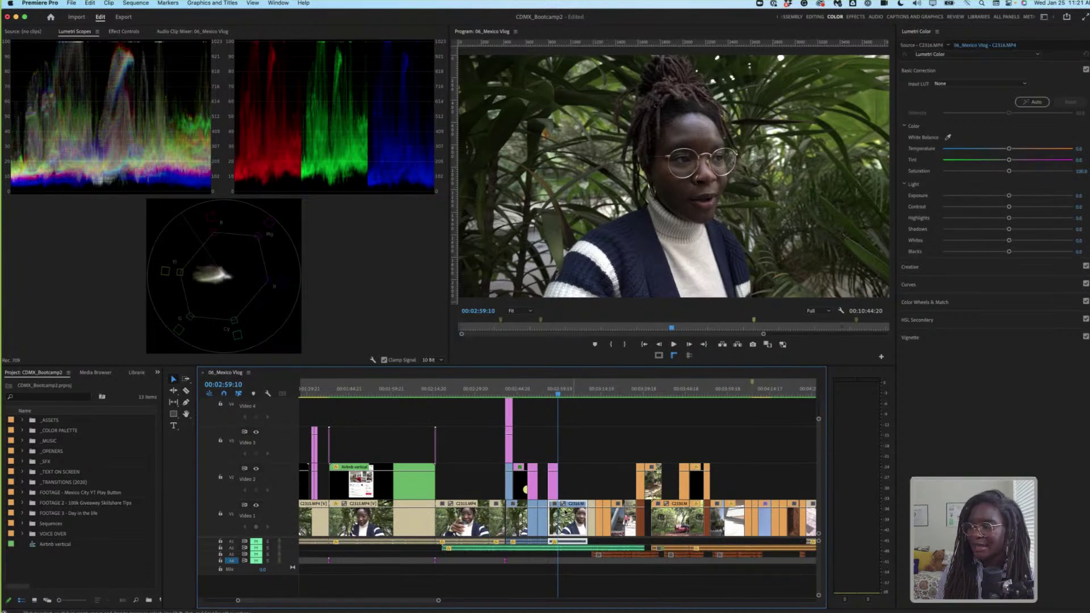
{"action": "left_click", "coordinate": [563, 392]}
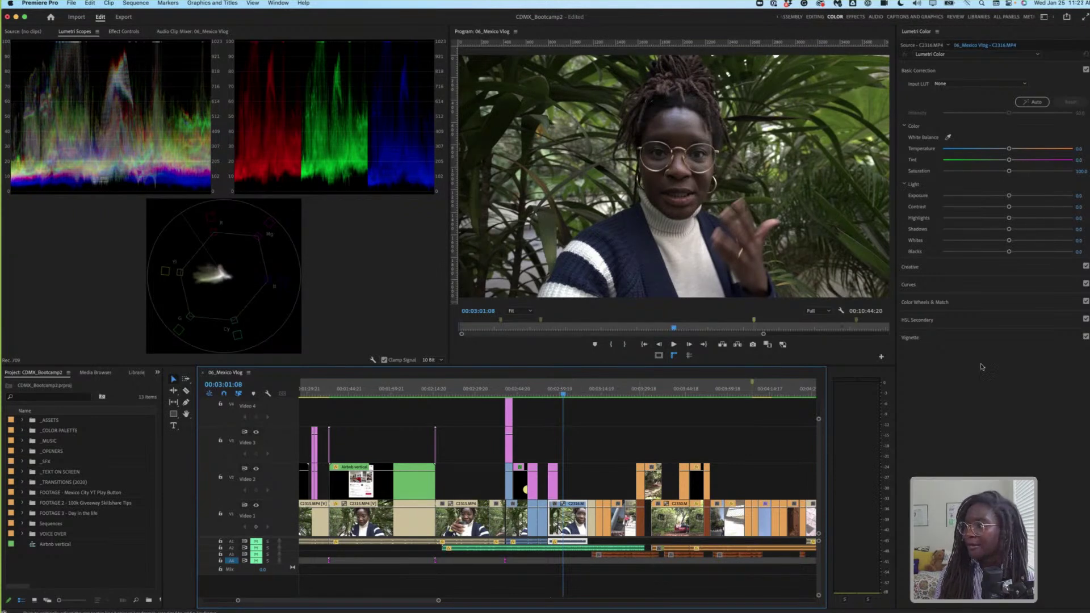
{"action": "left_click", "coordinate": [1037, 102]}
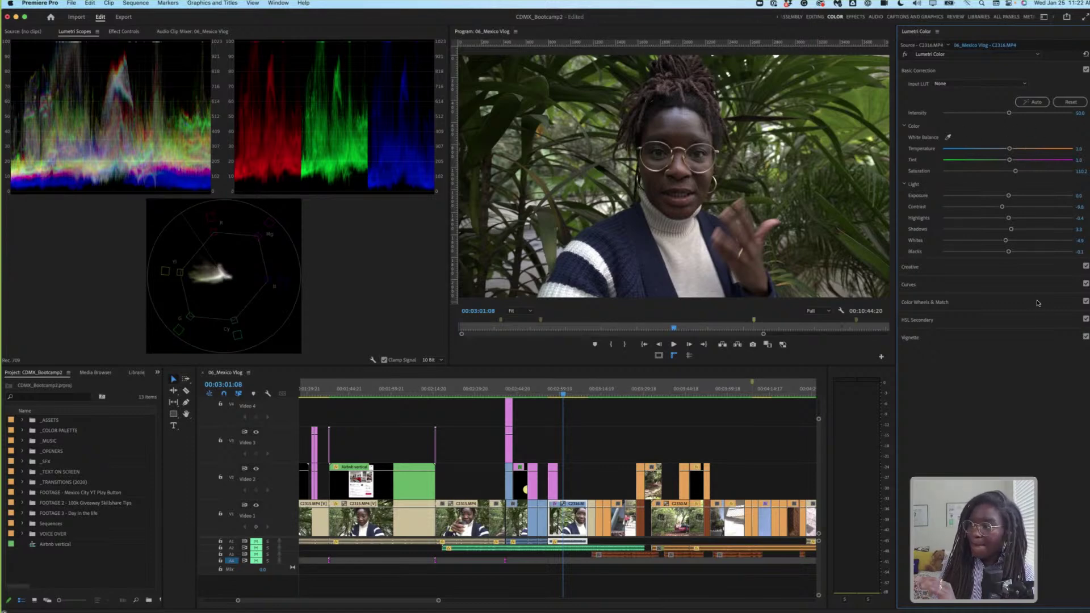
- Turn on proxy viewing and look through the Hue Saturation Curves of the striped-cardigan clip
{"action": "left_click", "coordinate": [987, 286]}
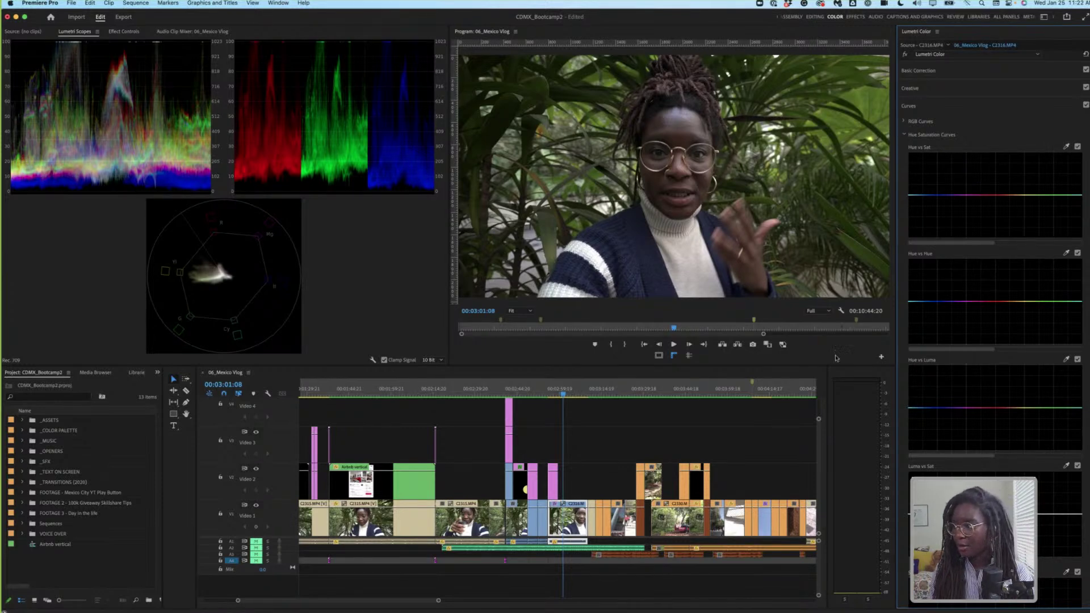
{"action": "left_click", "coordinate": [783, 344]}
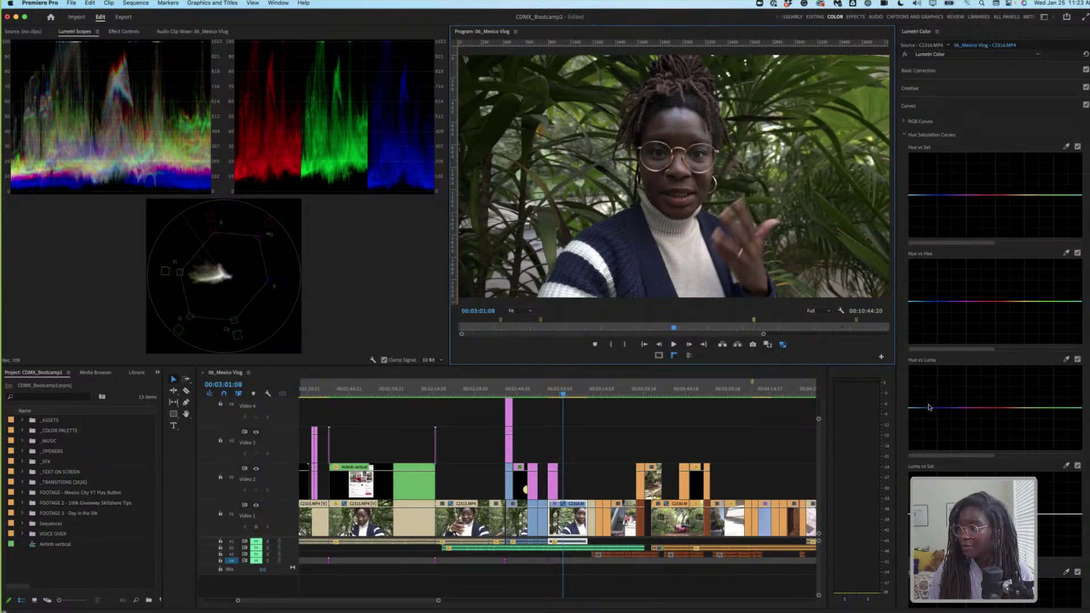
{"action": "scroll", "coordinate": [928, 406], "scroll_direction": "down", "scroll_amount": 5}
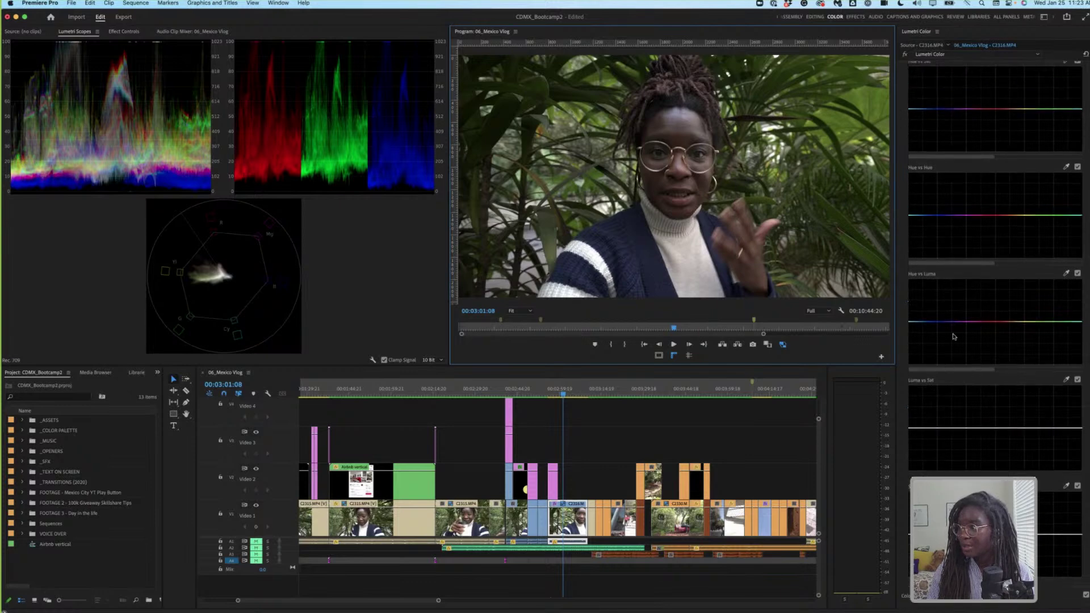
{"action": "scroll", "coordinate": [944, 367], "scroll_direction": "up", "scroll_amount": 1}
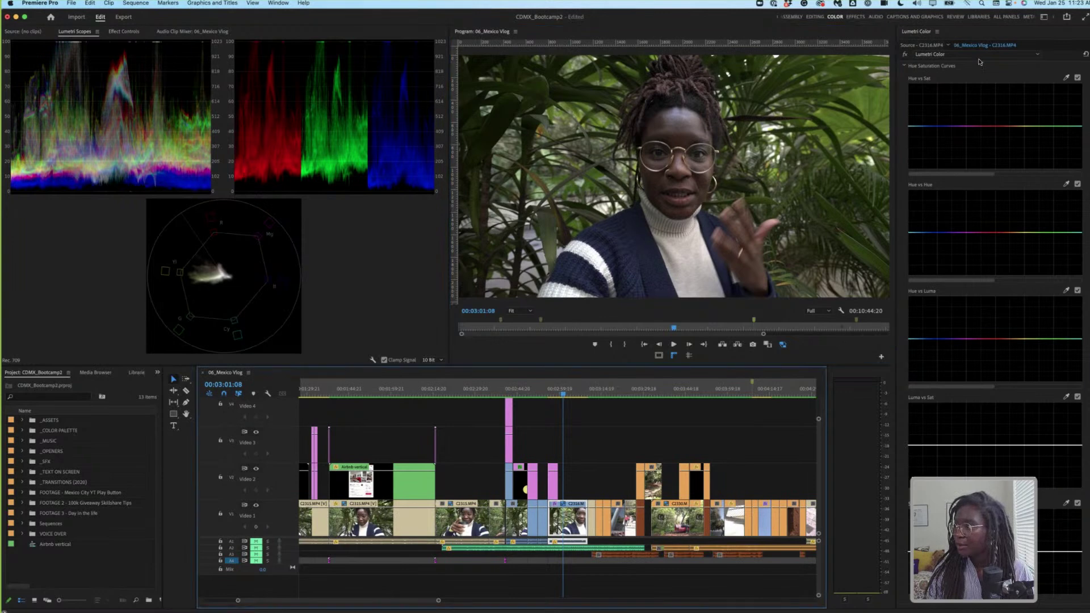
{"action": "scroll", "coordinate": [967, 100], "scroll_direction": "up", "scroll_amount": 3}
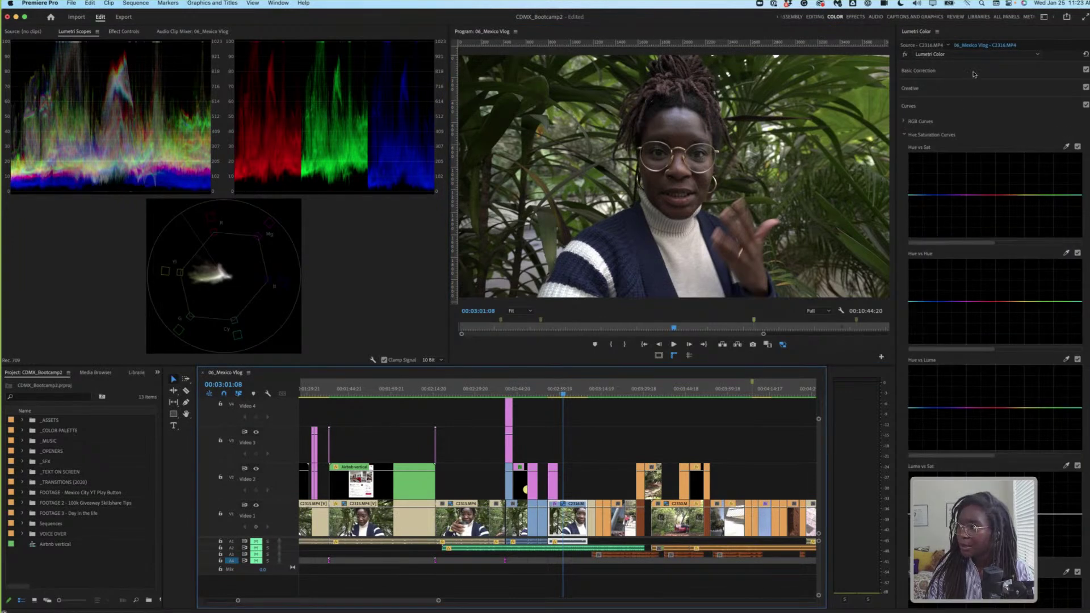
- In Basic Correction, set the striped-cardigan clip's saturation to 115, exposure to 0.2 and contrast to about 7
{"action": "left_click", "coordinate": [974, 74]}
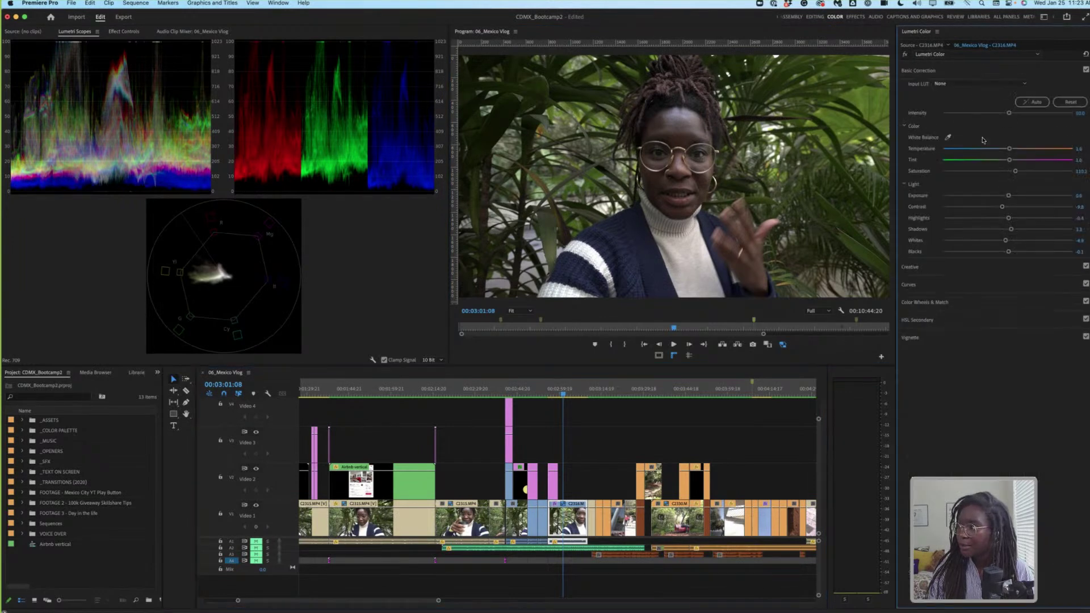
{"action": "left_click", "coordinate": [1082, 171]}
{"action": "type", "text": "11"}
{"action": "key", "text": "Return"}
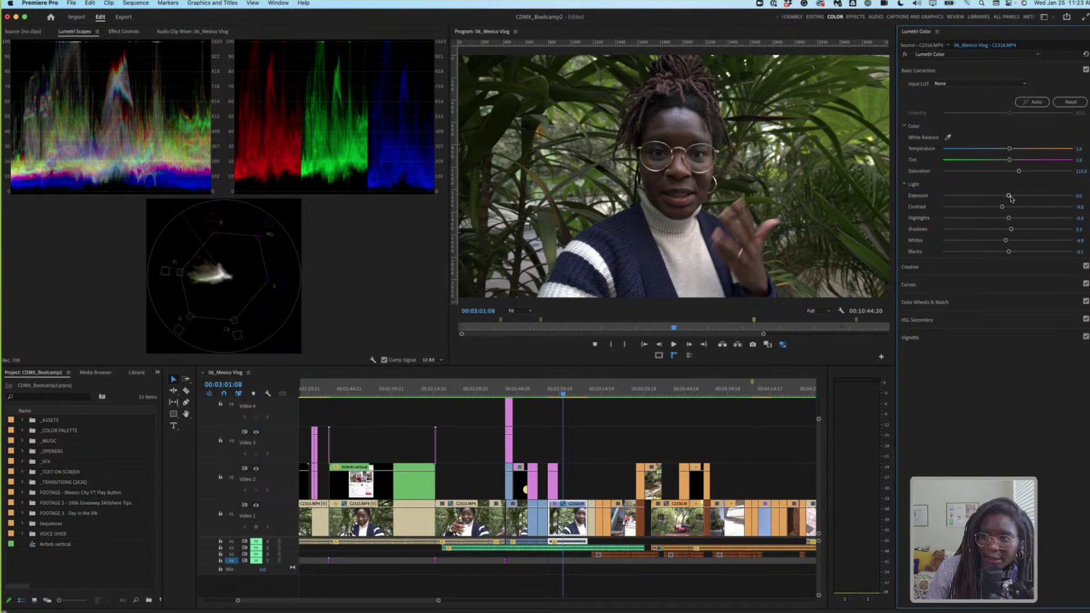
{"action": "left_click_drag", "start_coordinate": [1009, 196], "coordinate": [1010, 198]}
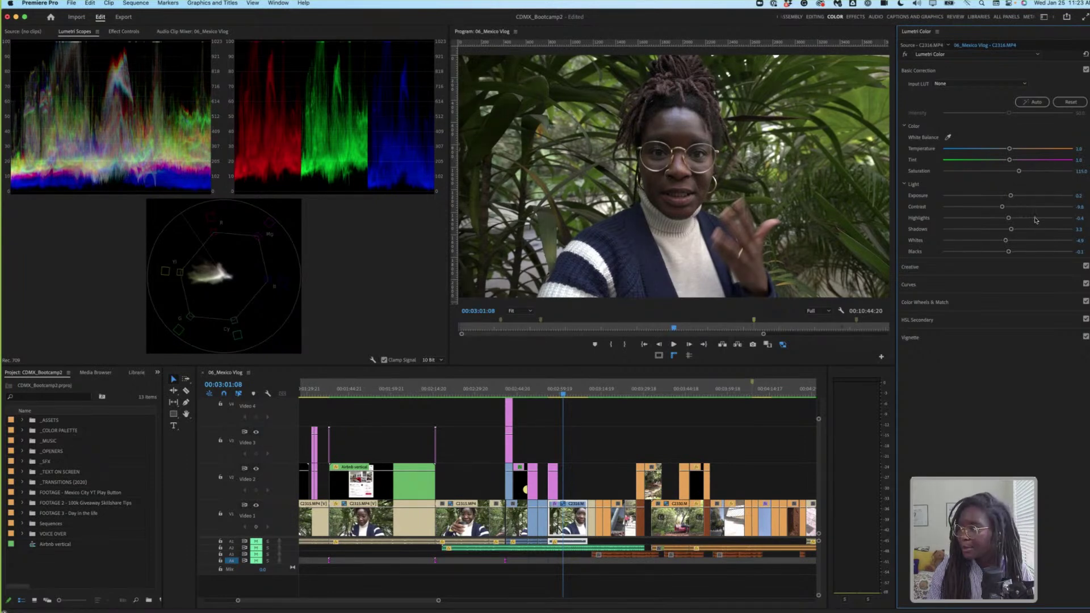
{"action": "left_click_drag", "start_coordinate": [1002, 208], "coordinate": [1012, 210]}
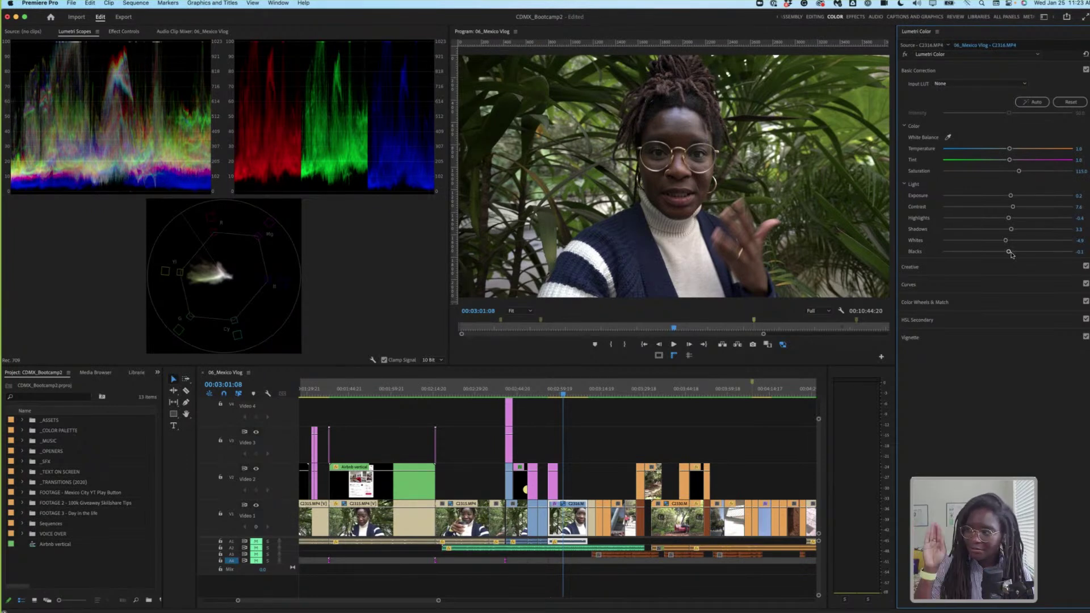
- Sample the skin tone for the Hue vs Sat curve and raise the curve slightly around the sampled red-orange hues
{"action": "left_click", "coordinate": [1002, 272]}
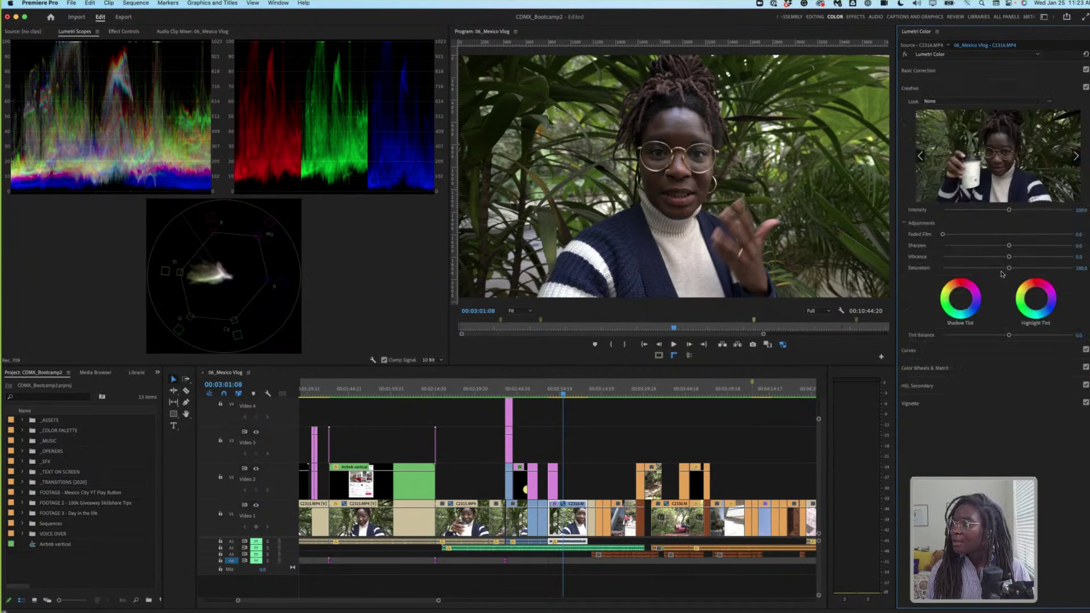
{"action": "left_click", "coordinate": [957, 347]}
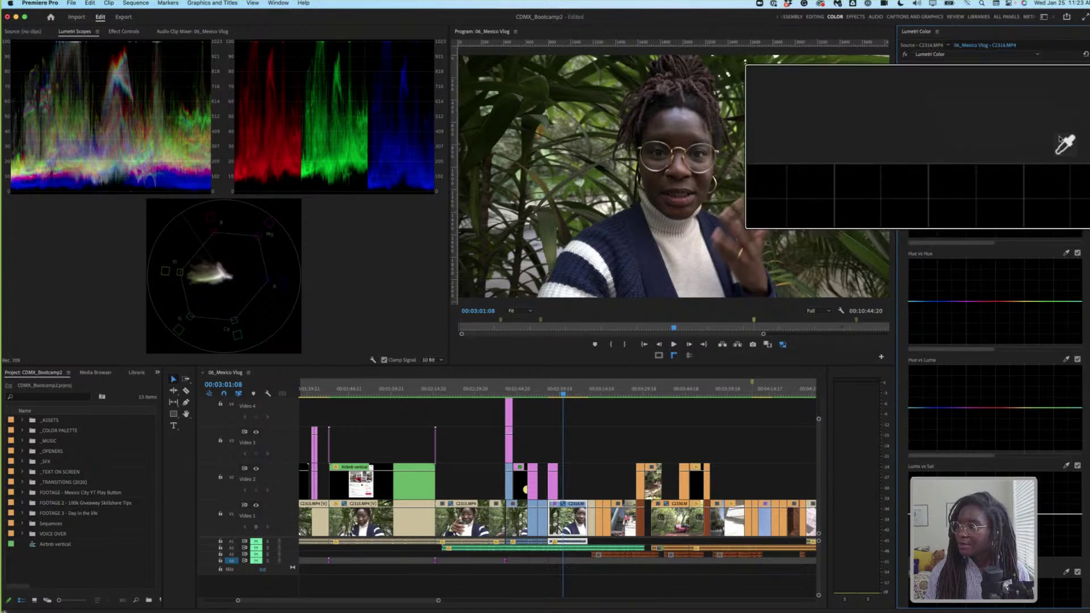
{"action": "left_click", "coordinate": [1066, 147]}
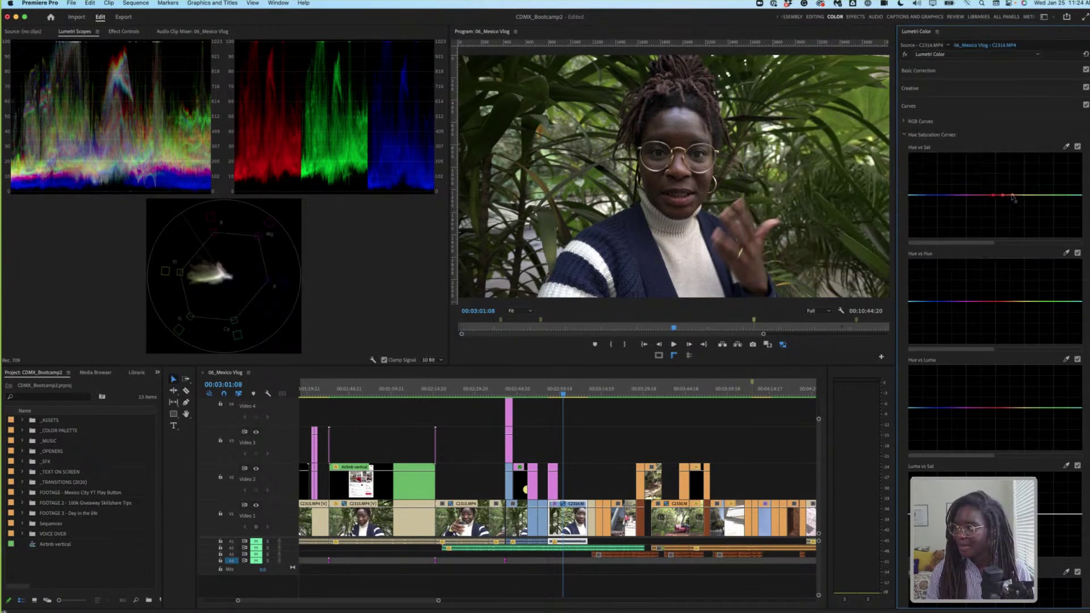
{"action": "left_click", "coordinate": [1003, 196]}
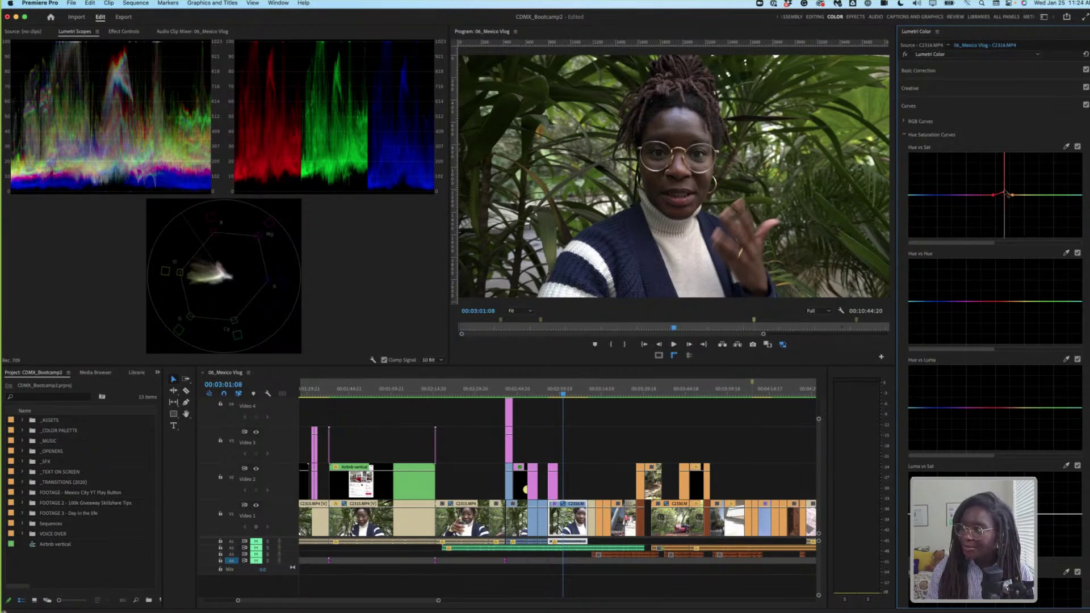
{"action": "left_click_drag", "start_coordinate": [1003, 195], "coordinate": [999, 196]}
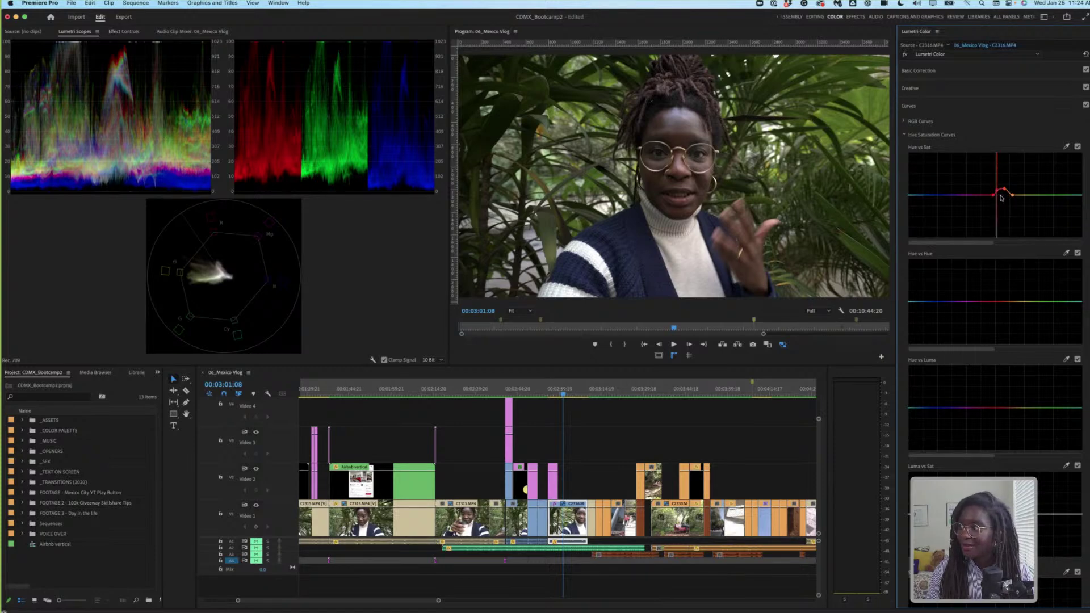
- Round off the raised red-orange section of the Hue vs Sat curve with extra points and widen it towards the reds
{"action": "left_click", "coordinate": [1011, 195]}
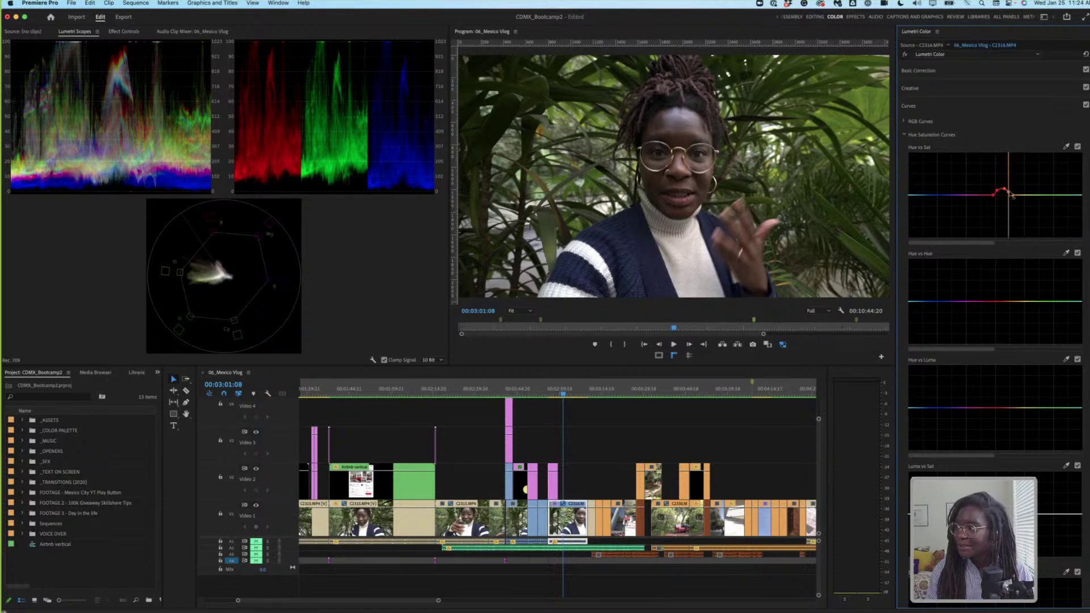
{"action": "left_click_drag", "start_coordinate": [1012, 196], "coordinate": [1003, 188]}
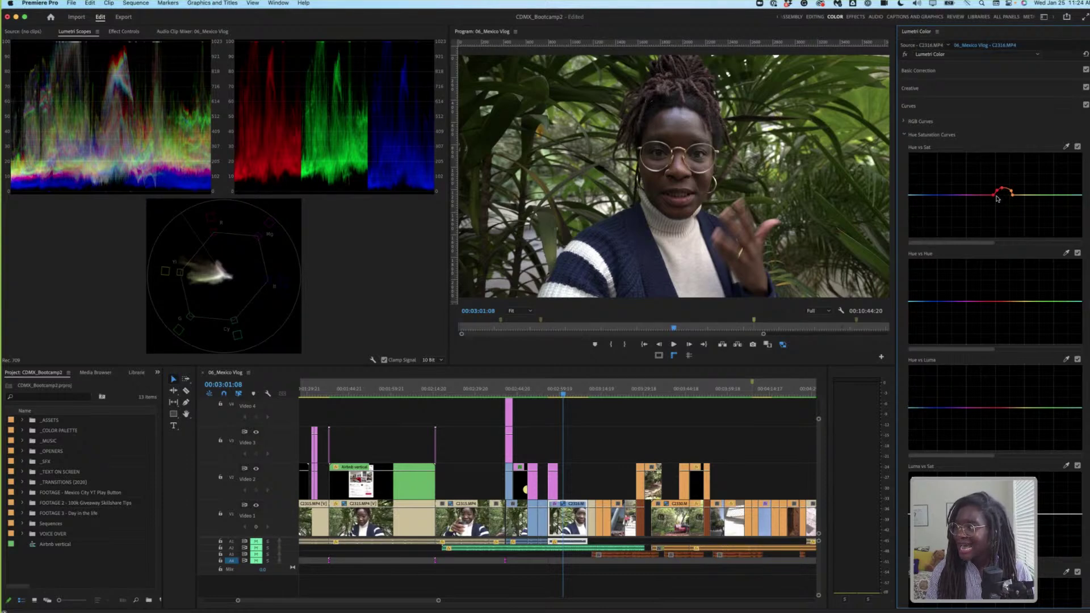
{"action": "left_click_drag", "start_coordinate": [997, 193], "coordinate": [1000, 193]}
{"action": "left_click", "coordinate": [1077, 147]}
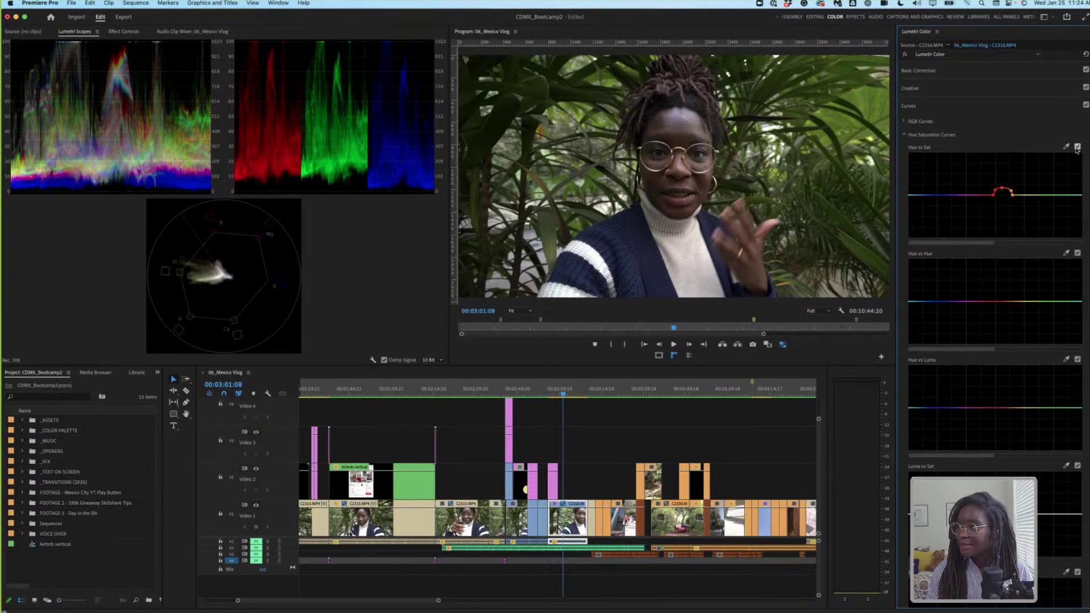
{"action": "left_click", "coordinate": [996, 196]}
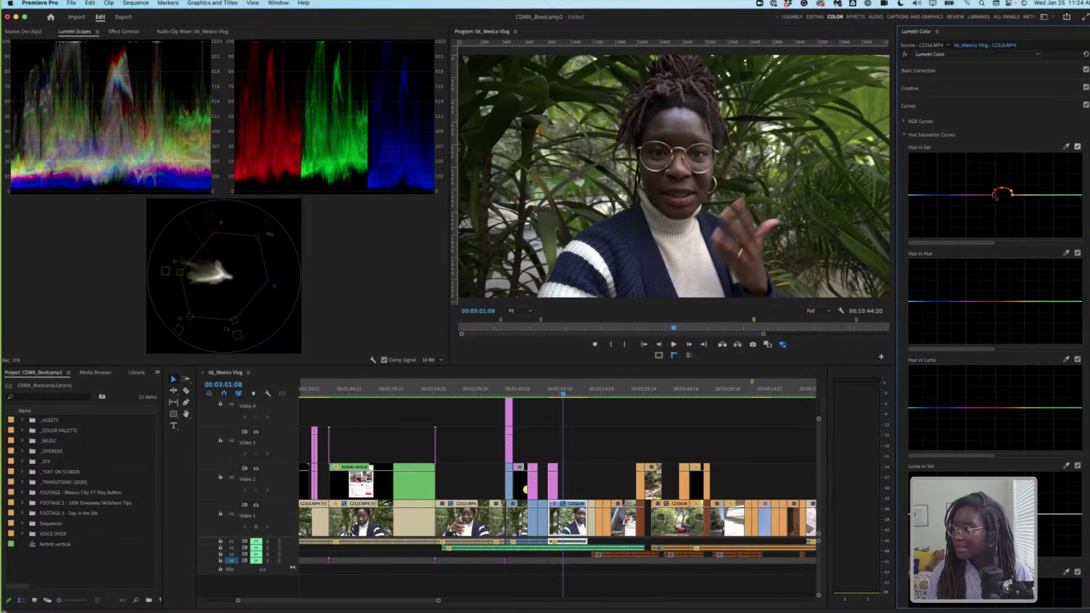
{"action": "left_click_drag", "start_coordinate": [993, 196], "coordinate": [1008, 191]}
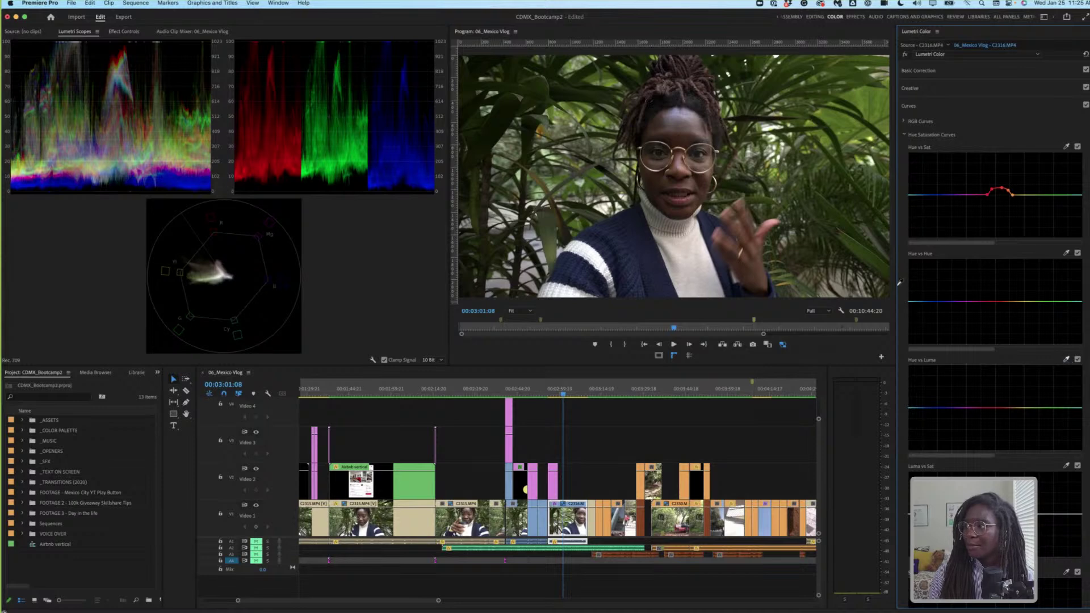
- Sample the forehead skin tone for the Hue vs Luma curve and lower the curve into a small rounded dip there
{"action": "left_click", "coordinate": [693, 126]}
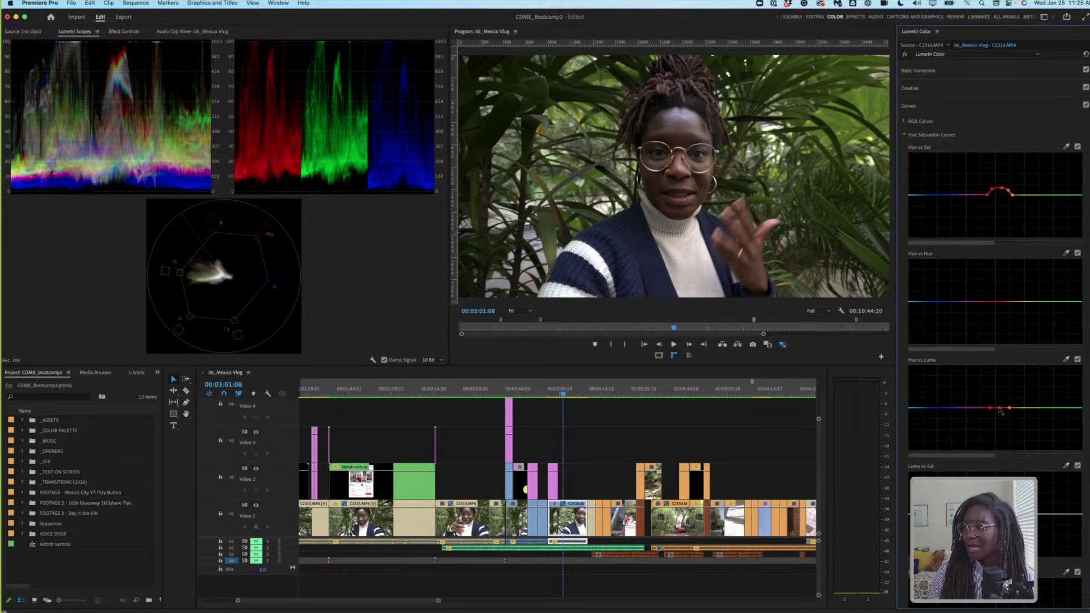
{"action": "left_click_drag", "start_coordinate": [999, 408], "coordinate": [1002, 419]}
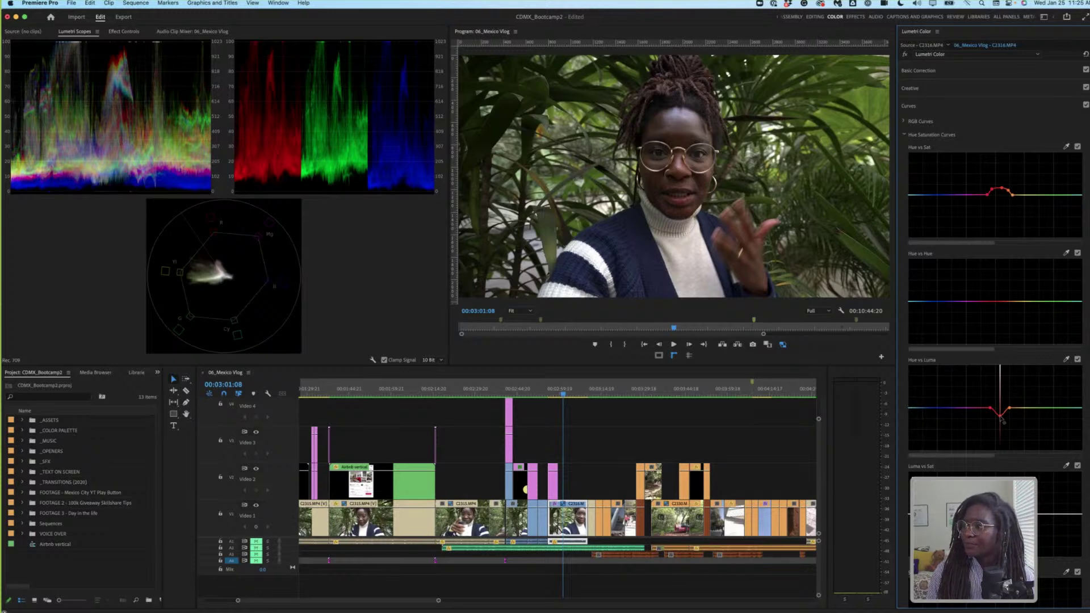
{"action": "left_click_drag", "start_coordinate": [1002, 421], "coordinate": [998, 418]}
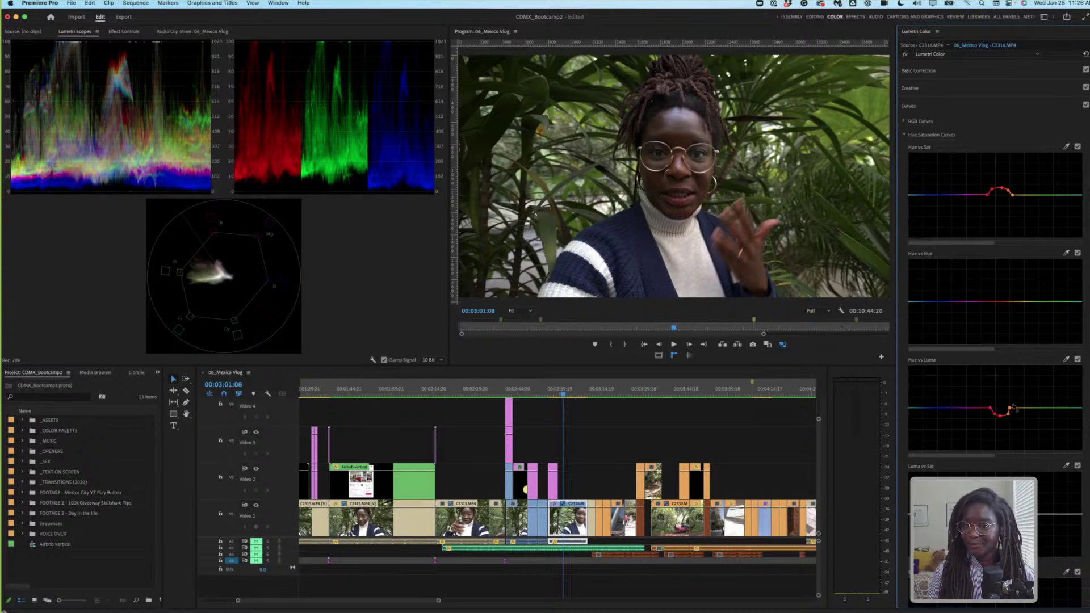
- Compare the striped-cardigan clip with the Hue vs Luma curve off and on
{"action": "left_click", "coordinate": [1077, 360]}
{"action": "left_click", "coordinate": [1077, 360]}
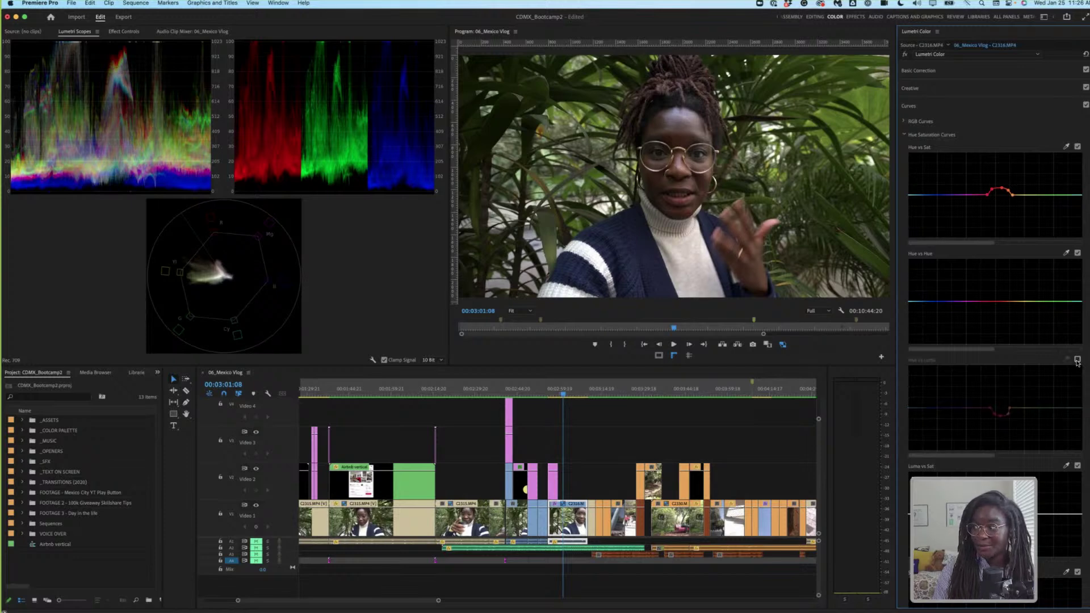
{"action": "left_click", "coordinate": [1078, 360]}
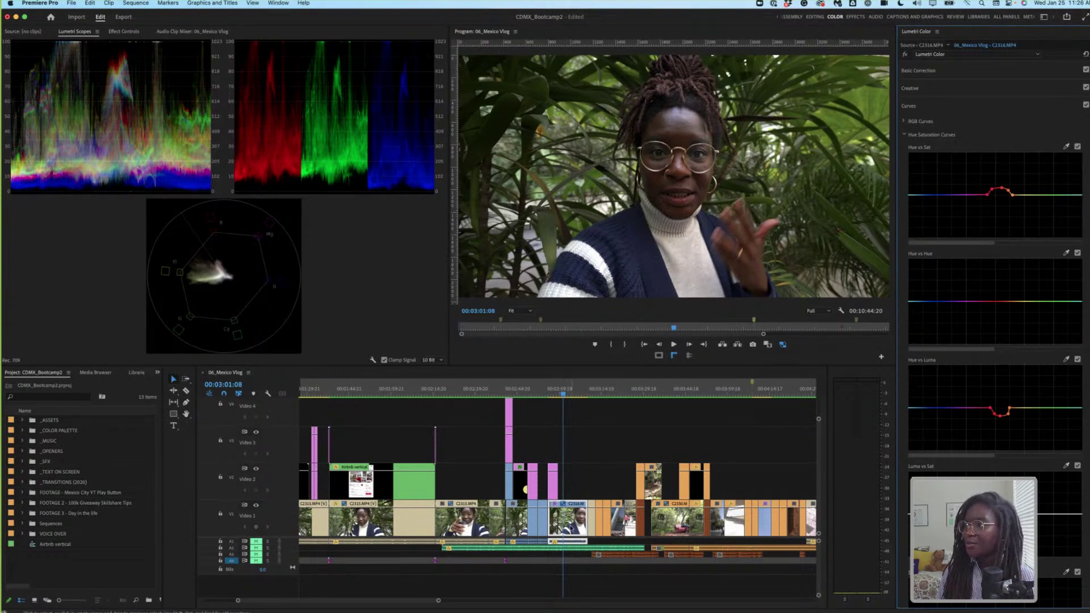
- Go to the honeycomb-facade building shot at 00:10:36:16, select clip C2398.MP4, and show its Basic Correction and effect controls
{"action": "left_click", "coordinate": [571, 527]}
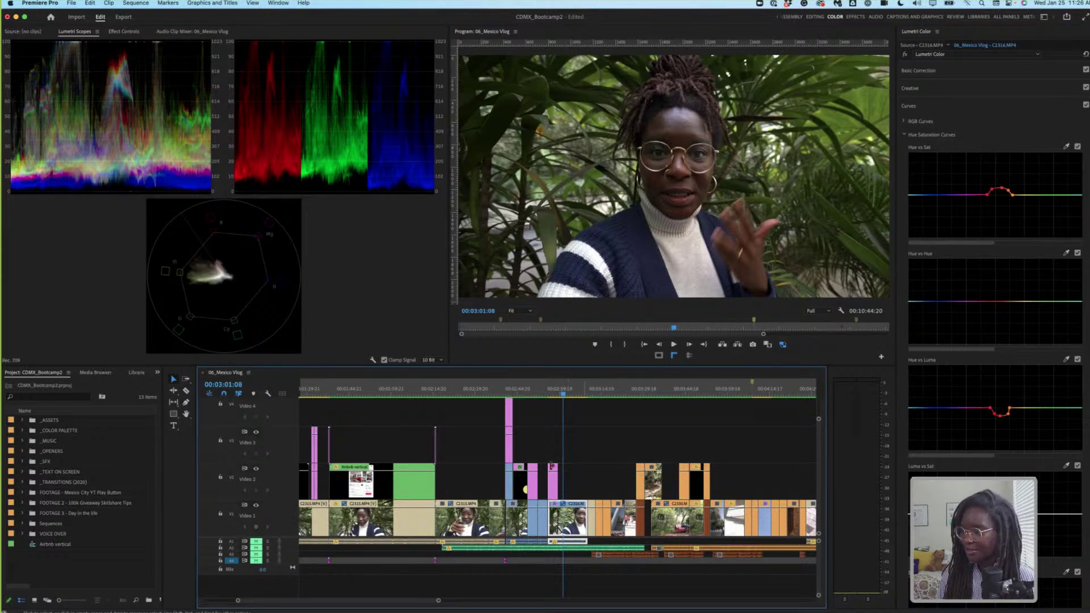
{"action": "key", "text": "backslash"}
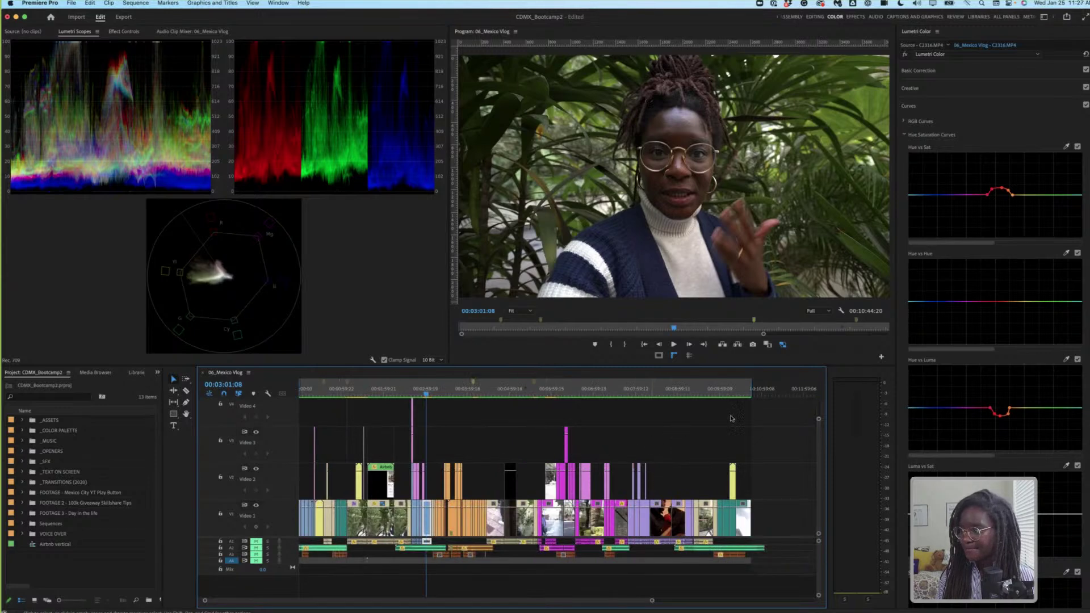
{"action": "left_click", "coordinate": [747, 394]}
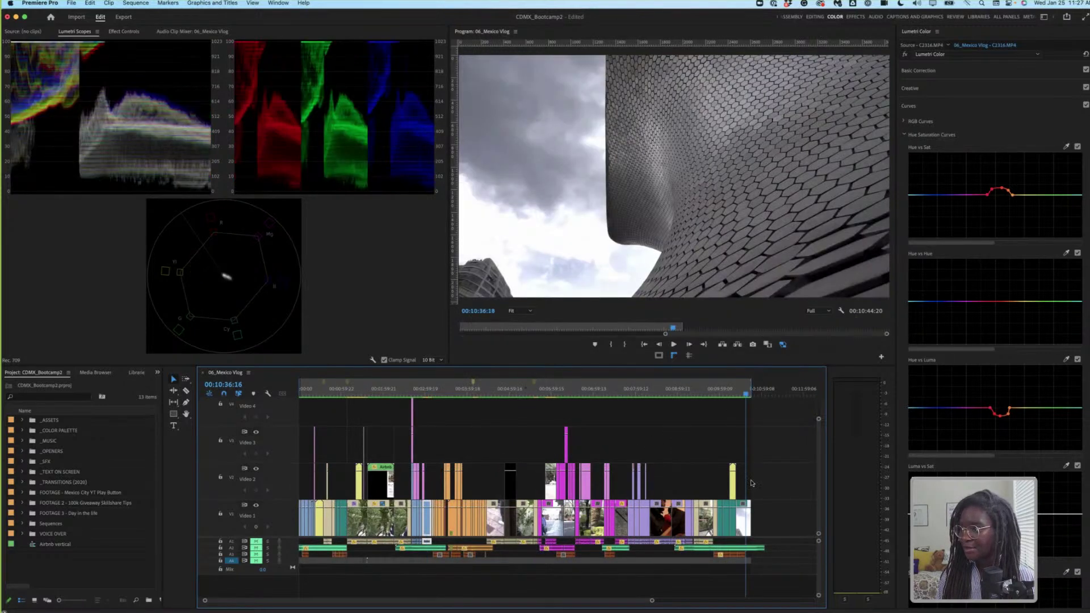
{"action": "left_click", "coordinate": [741, 525]}
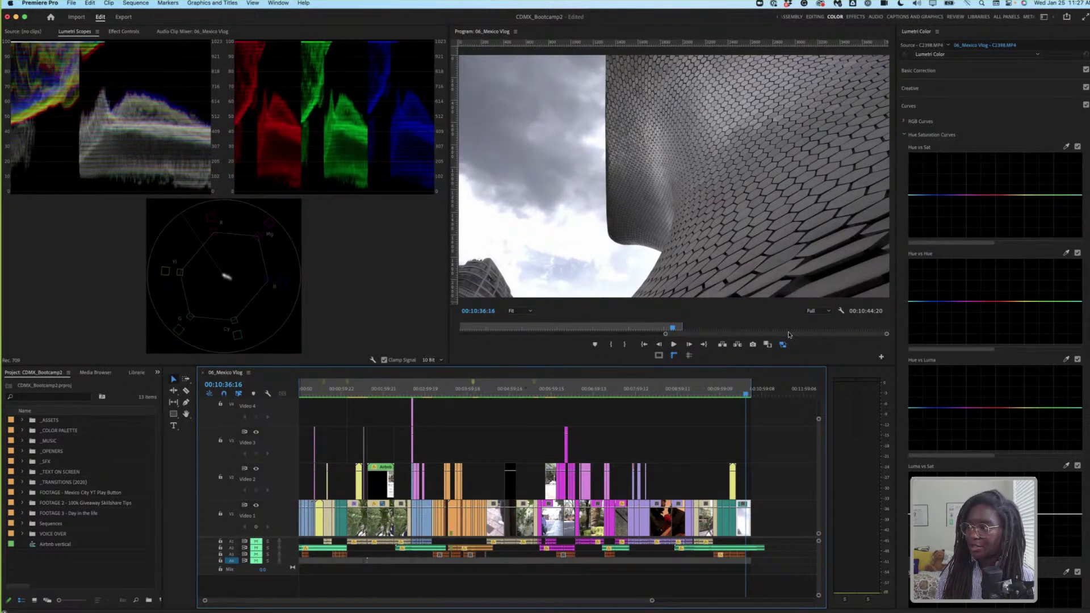
{"action": "left_click", "coordinate": [1015, 71]}
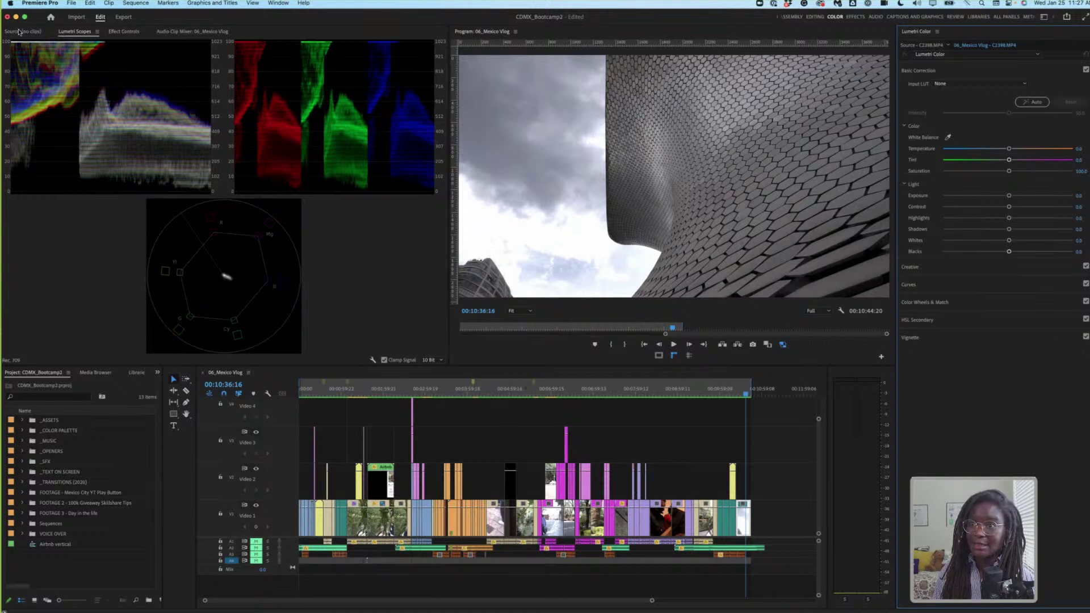
{"action": "left_click", "coordinate": [124, 32]}
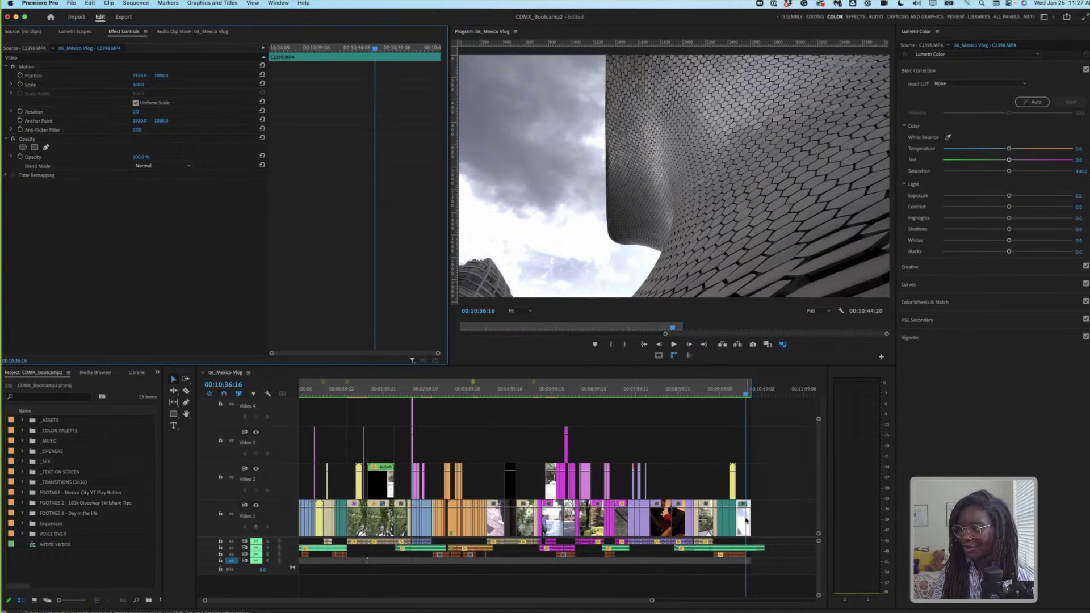
- Select the yellow Patreon clip on Video 2 and show the clips around 00:10:36:16 in detail
{"action": "left_click", "coordinate": [738, 482]}
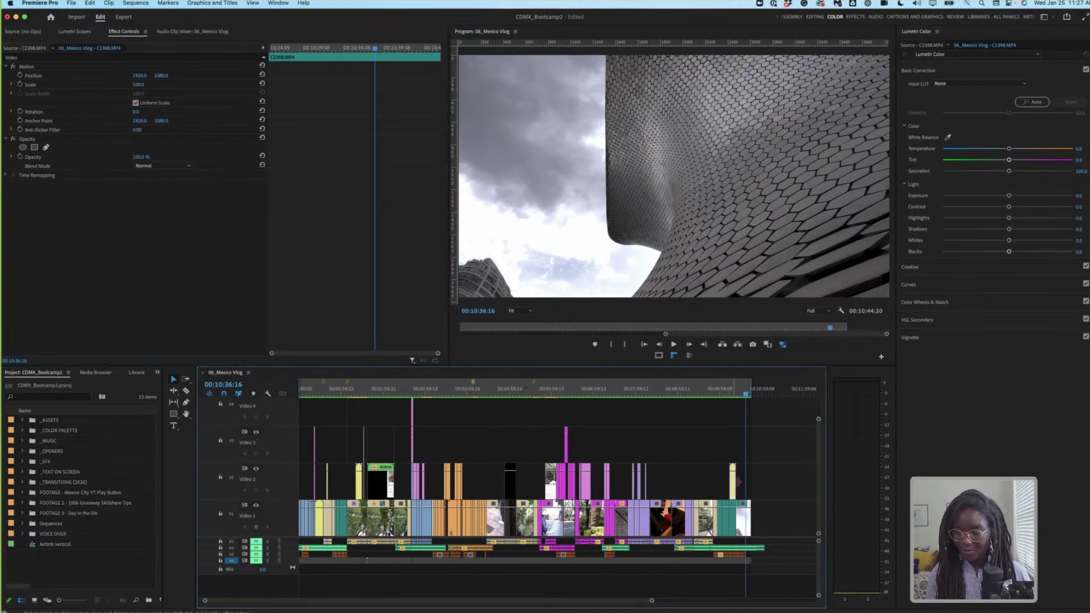
{"action": "left_click", "coordinate": [733, 483]}
{"action": "key", "text": "="}
{"action": "key", "text": "="}
{"action": "key", "text": "="}
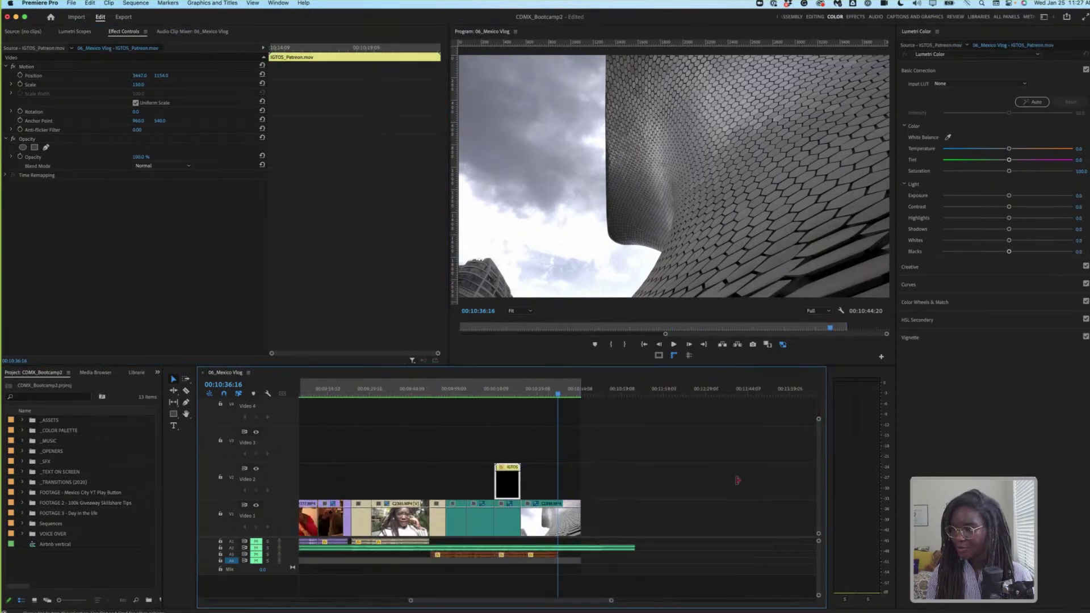
- Duplicate the honeycomb-building clip C2398.MP4 onto Video 2 directly above the original and select the copy
{"action": "key", "text": "="}
{"action": "left_click", "coordinate": [522, 525]}
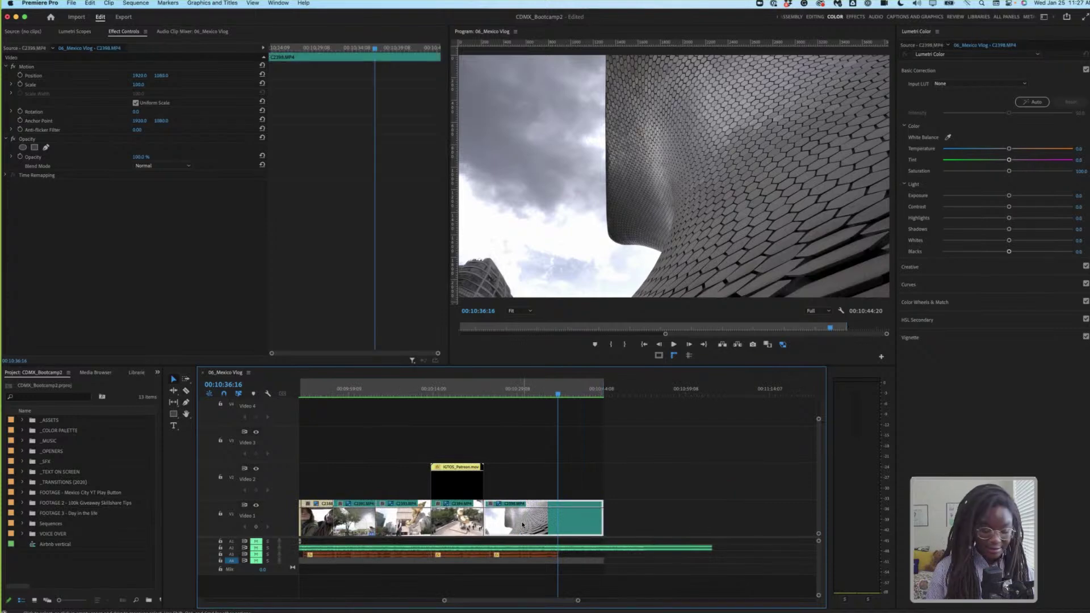
{"action": "mouse_move", "coordinate": [523, 524]}
{"action": "left_mouse_down"}
{"action": "mouse_move", "coordinate": [532, 484]}
{"action": "mouse_move", "coordinate": [536, 524]}
{"action": "left_mouse_up"}
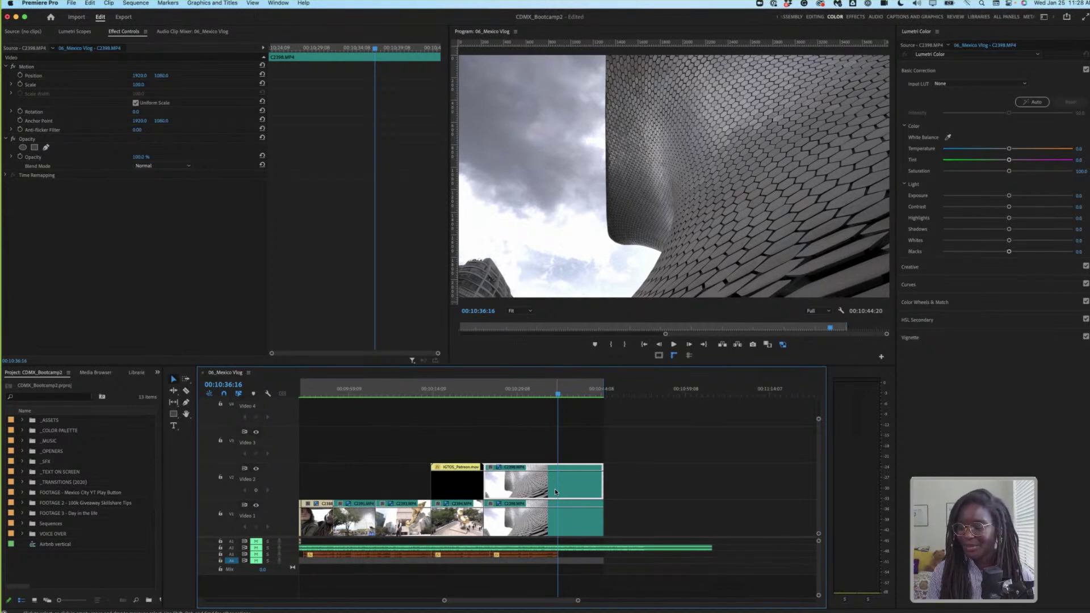
{"action": "left_click", "coordinate": [640, 486]}
{"action": "left_click", "coordinate": [553, 485]}
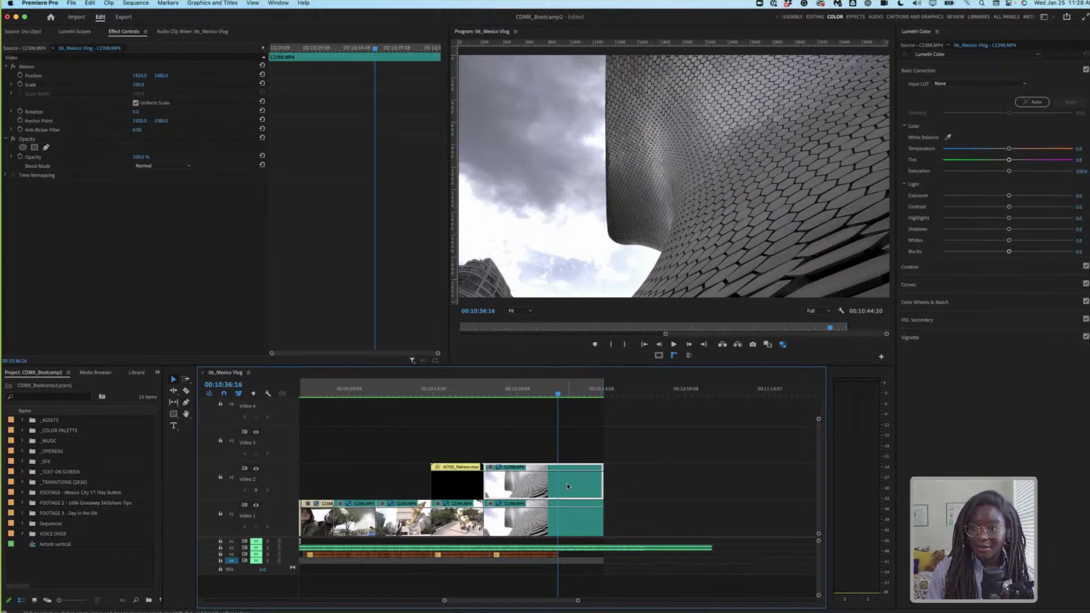
- Find the Crop effect by searching for "crop" and apply it to the building clip copy on Video 2
{"action": "left_click", "coordinate": [157, 372]}
{"action": "left_click", "coordinate": [168, 420]}
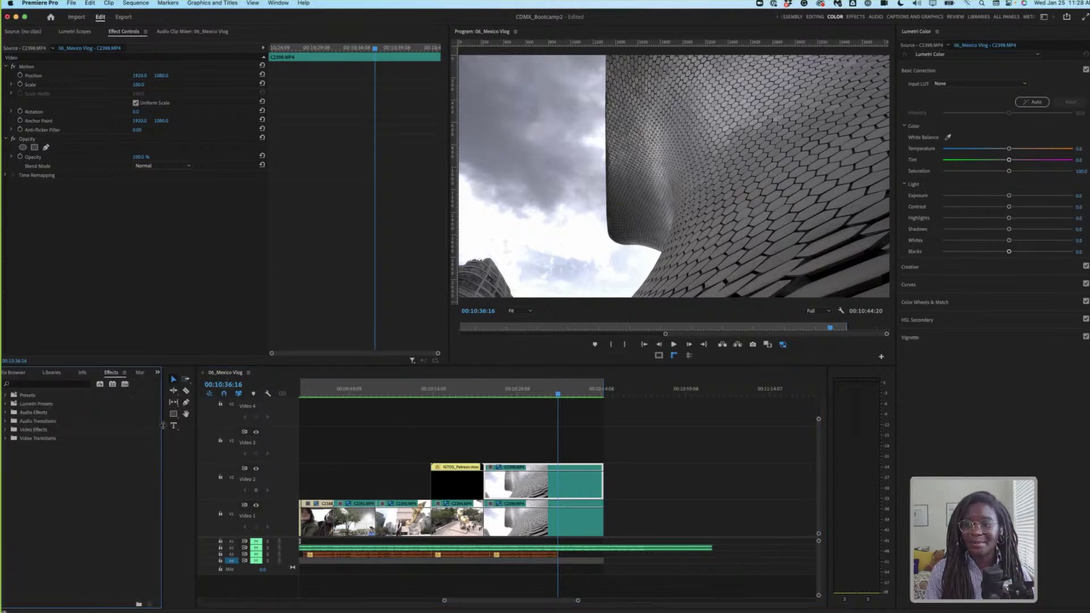
{"action": "left_click", "coordinate": [70, 386]}
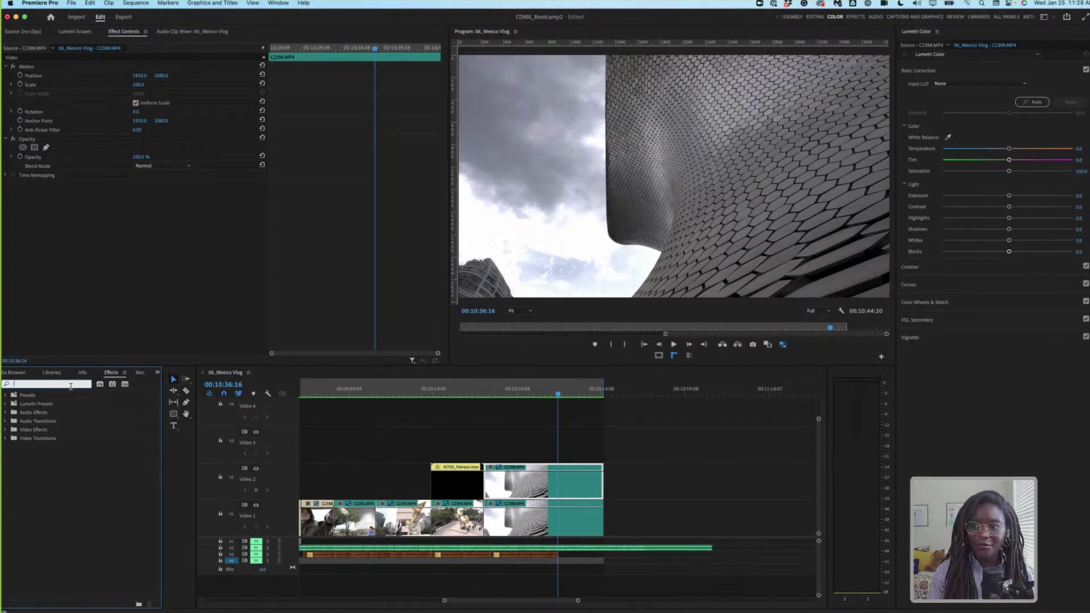
{"action": "type", "text": "crop"}
{"action": "left_click_drag", "start_coordinate": [34, 446], "coordinate": [152, 330]}
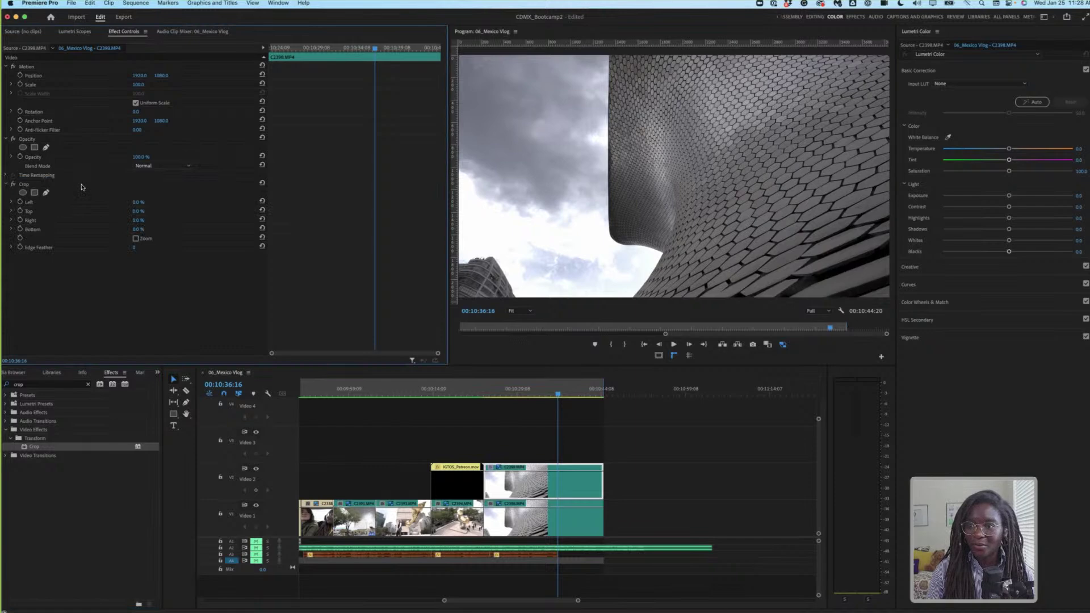
{"action": "left_click", "coordinate": [80, 185]}
- Hide Video 1 and crop the Video 2 copy 70% from the right with an edge feather of 452
{"action": "left_click", "coordinate": [257, 506]}
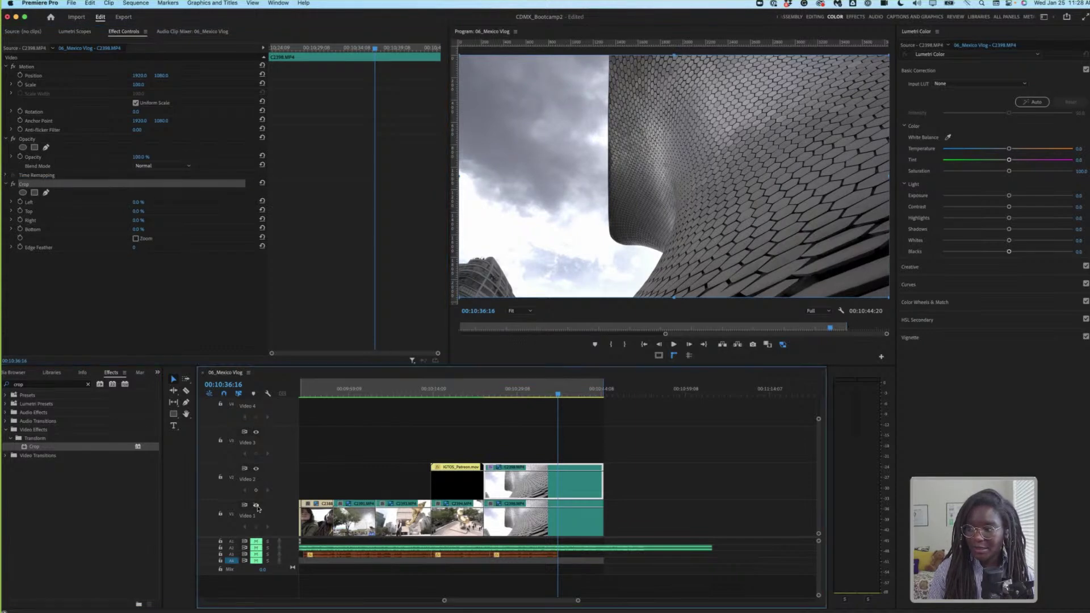
{"action": "left_click", "coordinate": [552, 523]}
{"action": "left_click", "coordinate": [541, 491]}
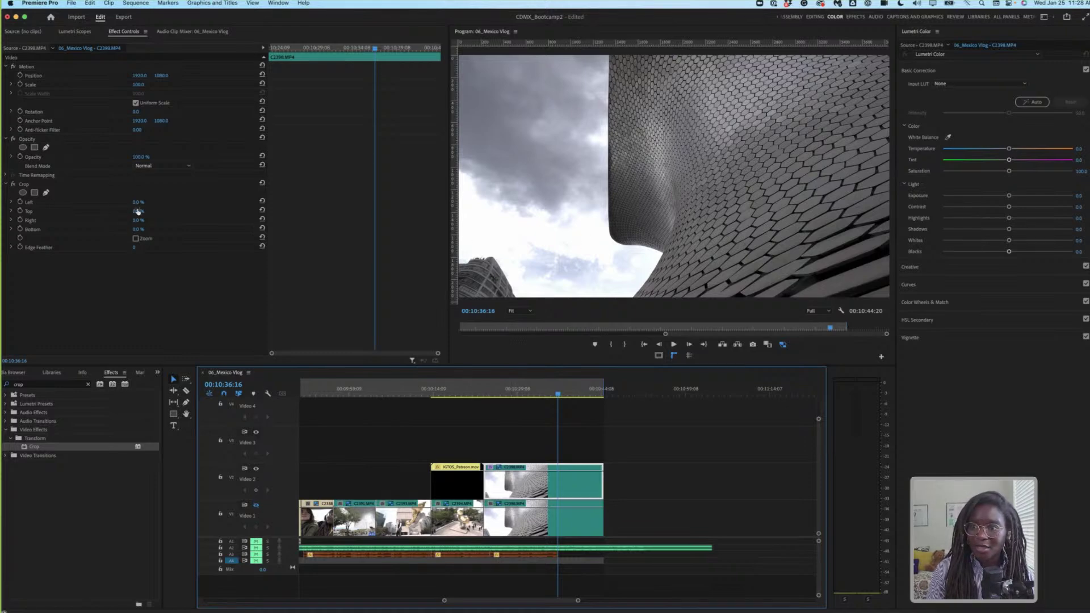
{"action": "left_click", "coordinate": [139, 222]}
{"action": "left_click_drag", "start_coordinate": [139, 222], "coordinate": [163, 222]}
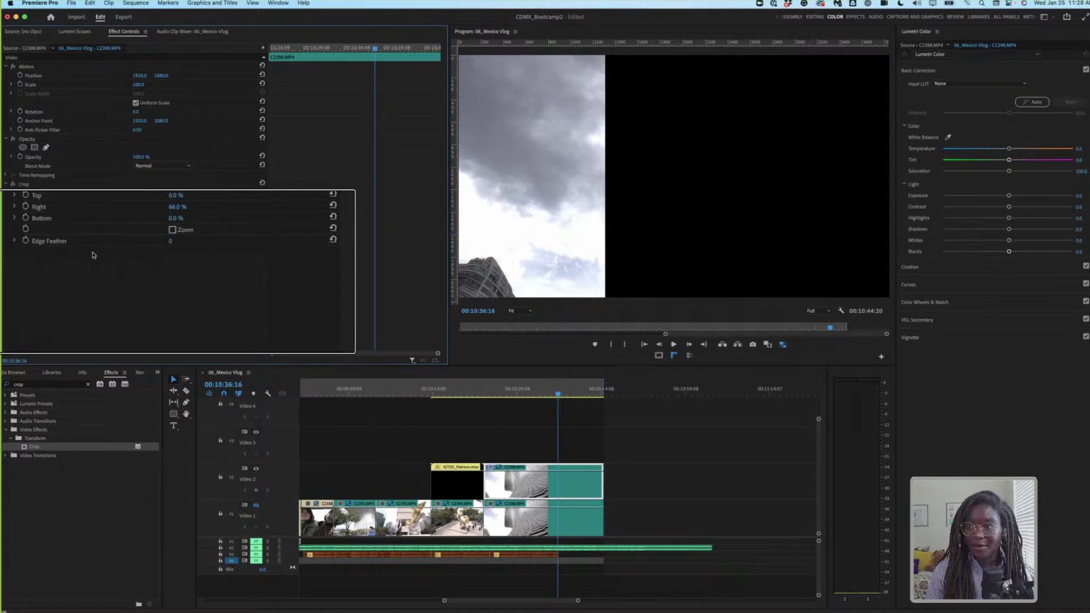
{"action": "left_click_drag", "start_coordinate": [137, 248], "coordinate": [366, 248]}
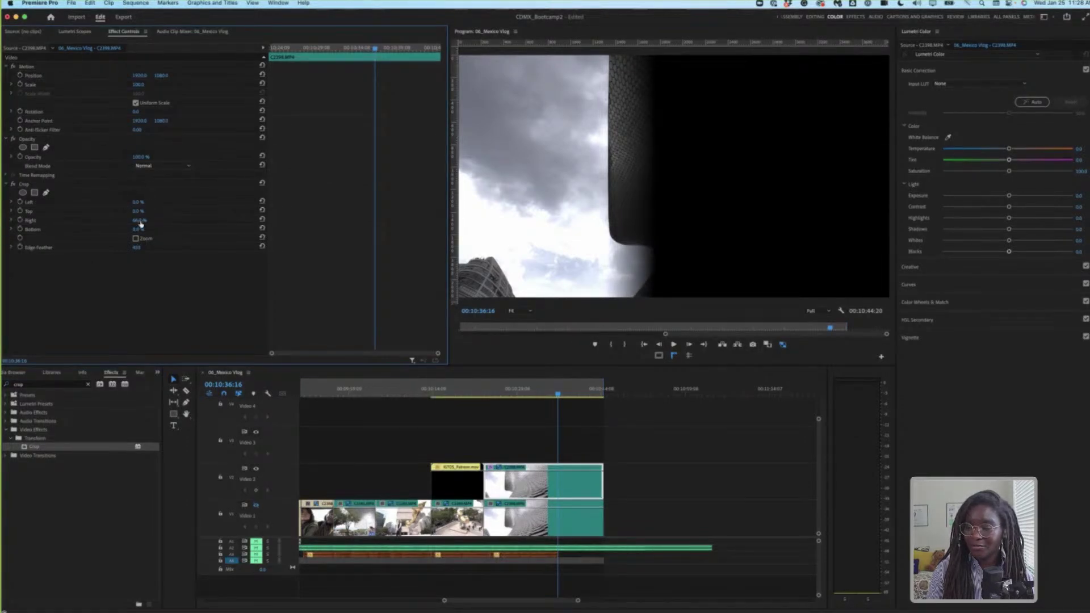
{"action": "mouse_move", "coordinate": [139, 221]}
{"action": "left_mouse_down"}
{"action": "mouse_move", "coordinate": [122, 221]}
{"action": "mouse_move", "coordinate": [162, 221]}
{"action": "mouse_move", "coordinate": [149, 221]}
{"action": "left_mouse_up"}
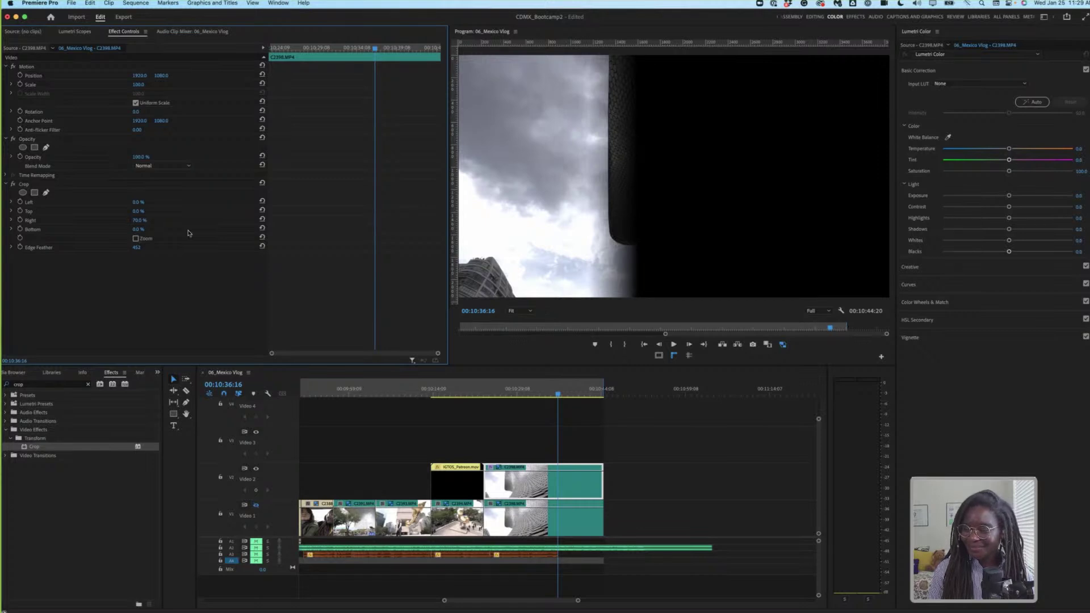
{"action": "left_click", "coordinate": [537, 489]}
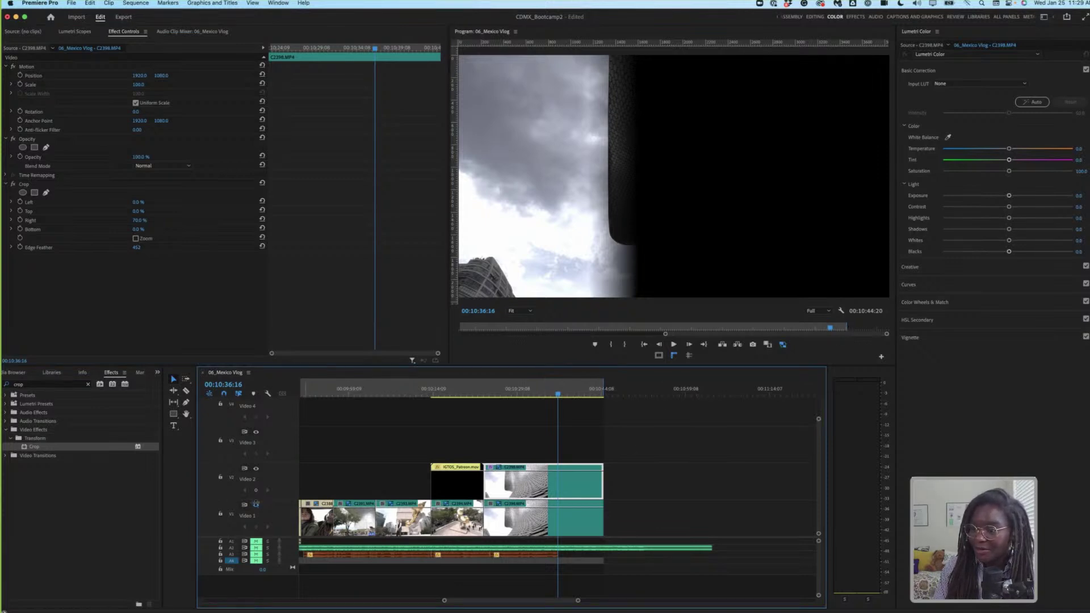
- Show Video 1, hide Video 2, and select the lower building clip
{"action": "left_click", "coordinate": [256, 506]}
{"action": "left_click", "coordinate": [256, 469]}
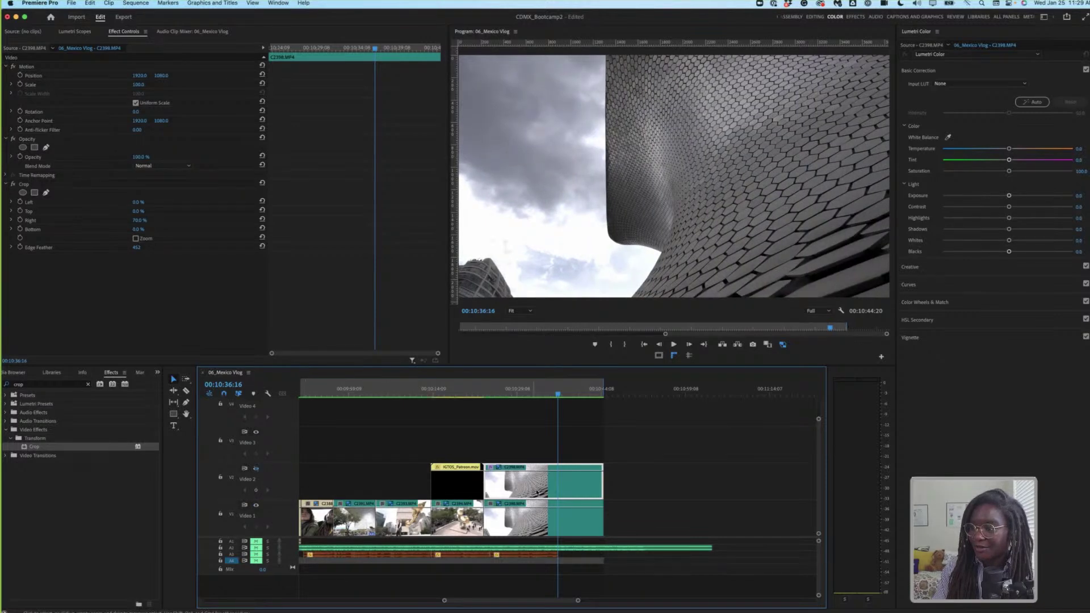
{"action": "left_click", "coordinate": [546, 512]}
{"action": "left_click", "coordinate": [539, 481]}
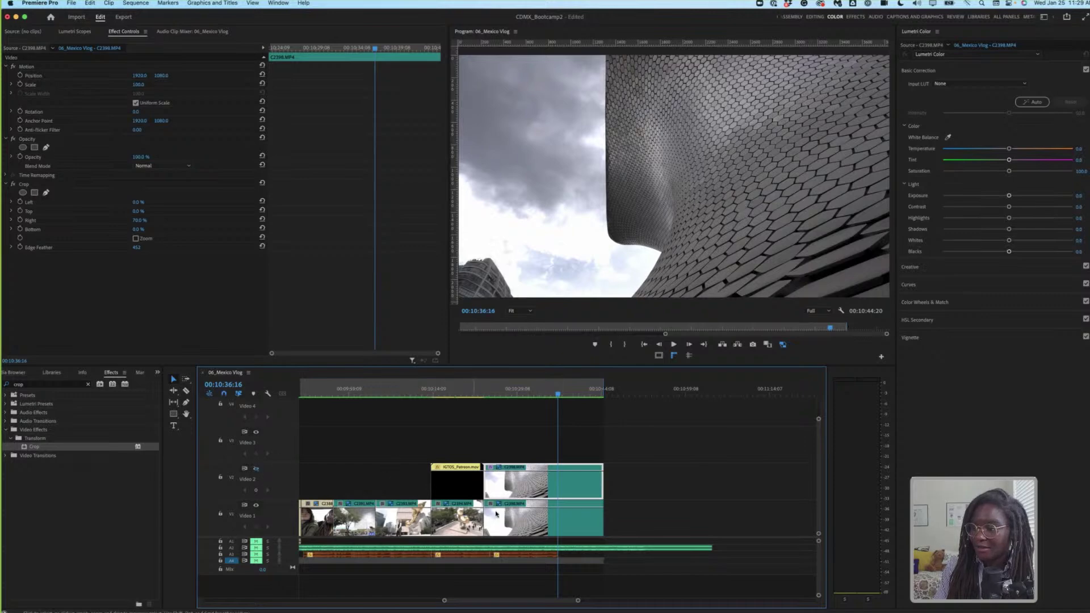
{"action": "left_click", "coordinate": [552, 518]}
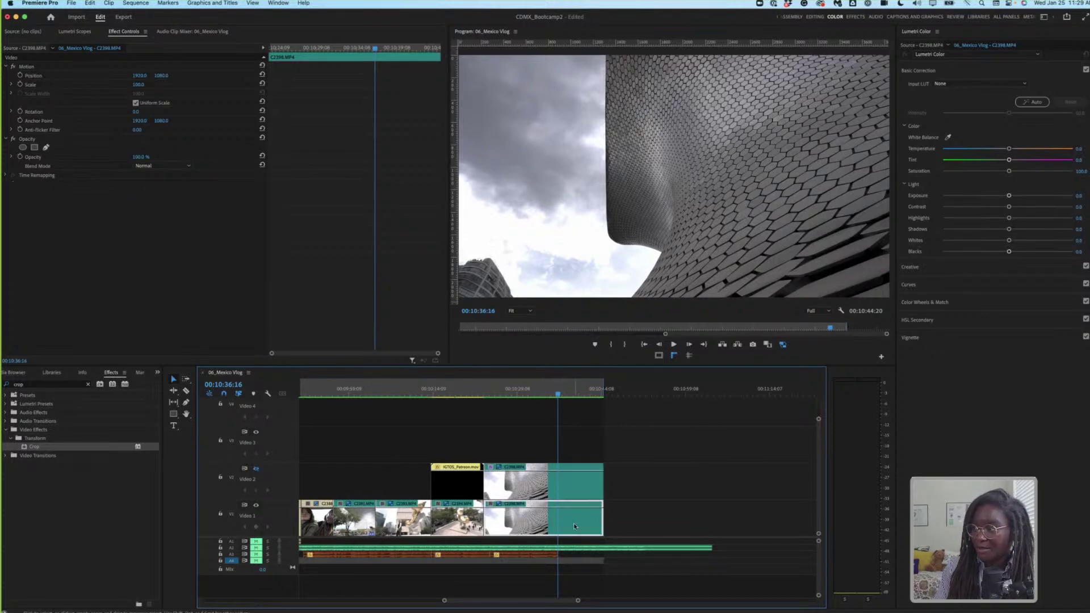
- Set the lower building clip's saturation to 115, exposure to 1.4 and contrast to about 14, with the Lumetri Scopes displayed
{"action": "left_click", "coordinate": [1081, 171]}
{"action": "type", "text": "115"}
{"action": "key", "text": "Return"}
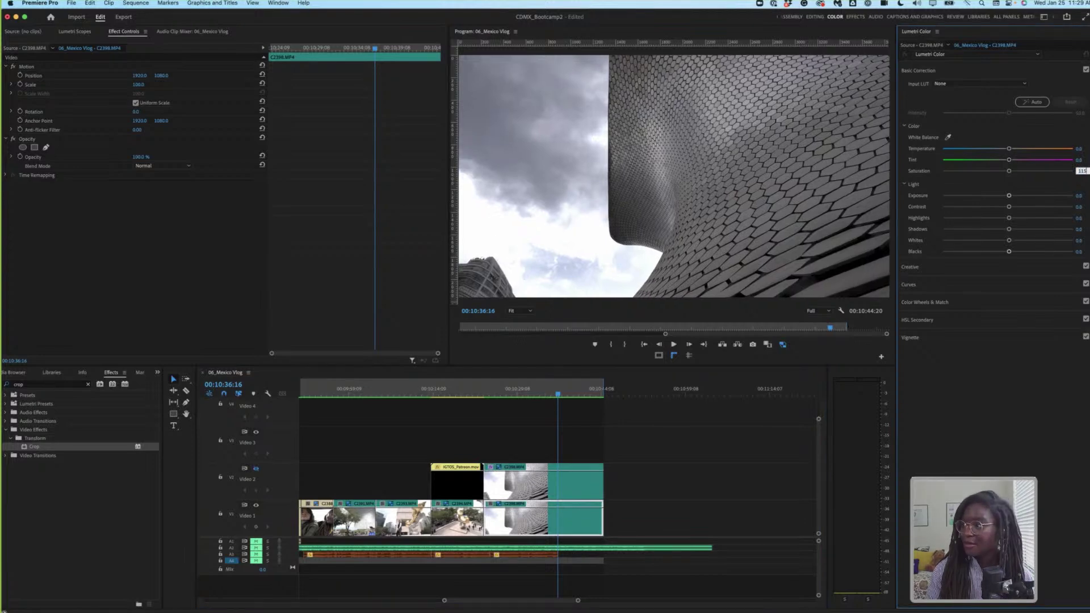
{"action": "left_click_drag", "start_coordinate": [1009, 195], "coordinate": [1016, 196]}
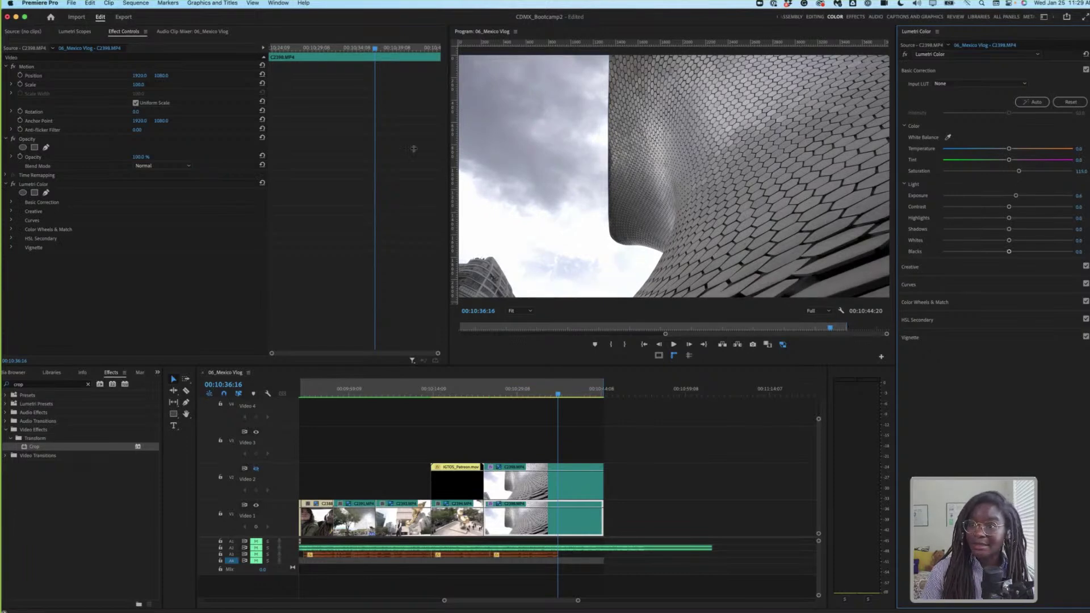
{"action": "left_click", "coordinate": [80, 32]}
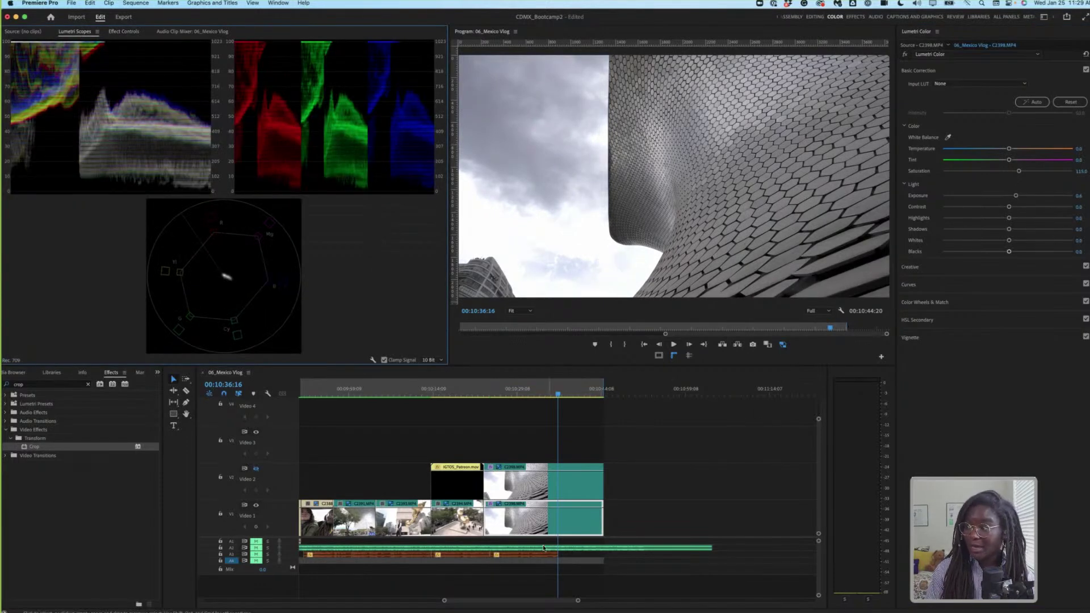
{"action": "mouse_move", "coordinate": [1016, 196]}
{"action": "left_mouse_down"}
{"action": "mouse_move", "coordinate": [1030, 196]}
{"action": "mouse_move", "coordinate": [1017, 207]}
{"action": "left_mouse_up"}
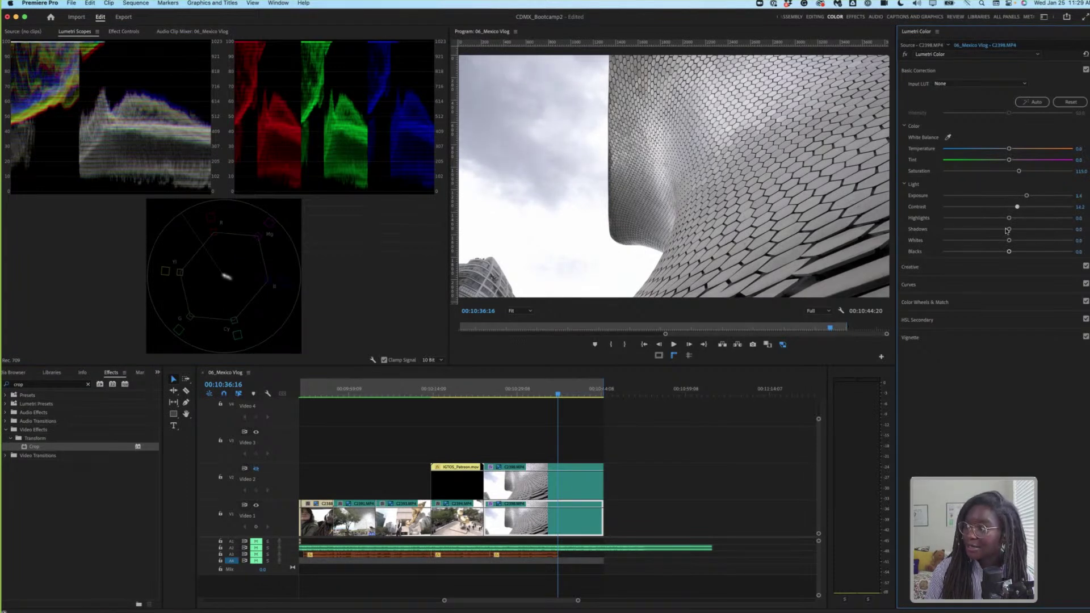
- Adjust the lower building clip's blacks to -3, highlights to about -15, shadows to about -23 and whites to about 12
{"action": "left_click_drag", "start_coordinate": [1009, 252], "coordinate": [979, 254]}
{"action": "key", "text": "space"}
{"action": "key", "text": "space"}
{"action": "left_click_drag", "start_coordinate": [980, 253], "coordinate": [1005, 249]}
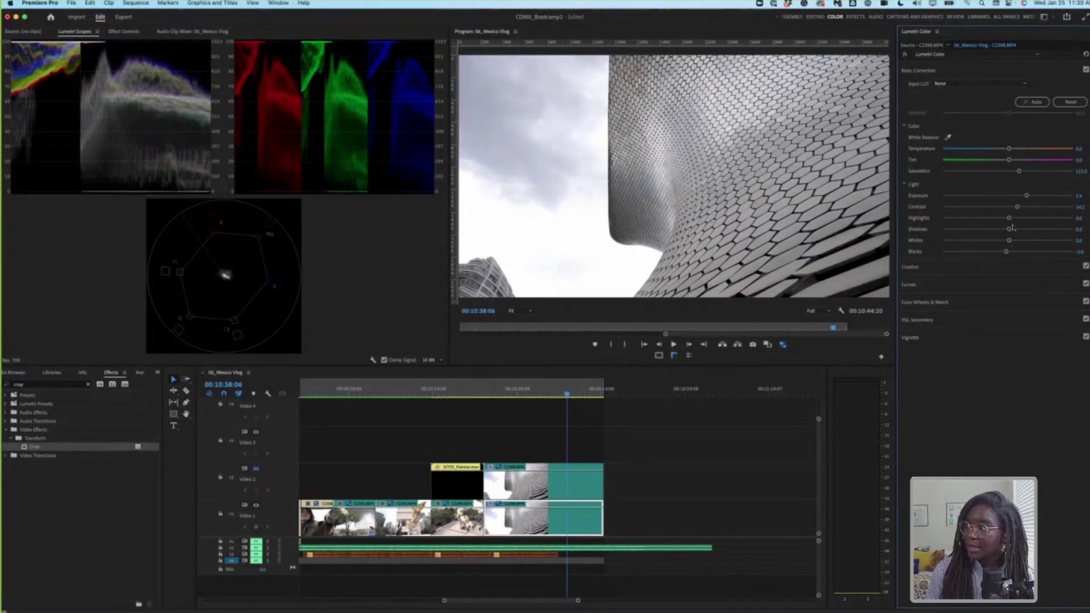
{"action": "left_click_drag", "start_coordinate": [1002, 220], "coordinate": [1016, 241]}
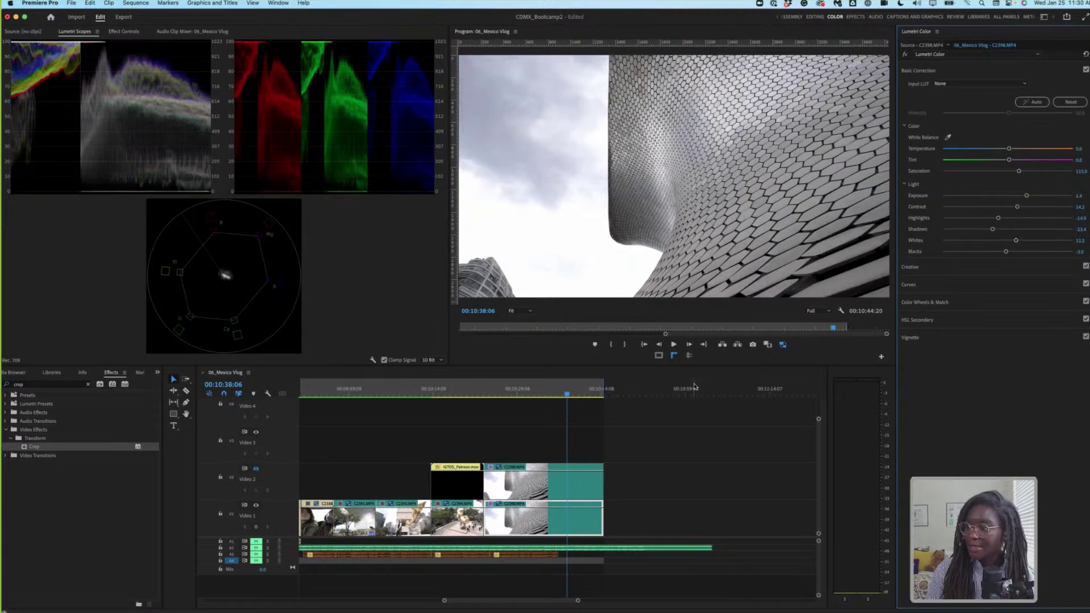
- Select the upper building copy and compare the shot with Video 2 shown and hidden, leaving the track shown
{"action": "left_click", "coordinate": [565, 484]}
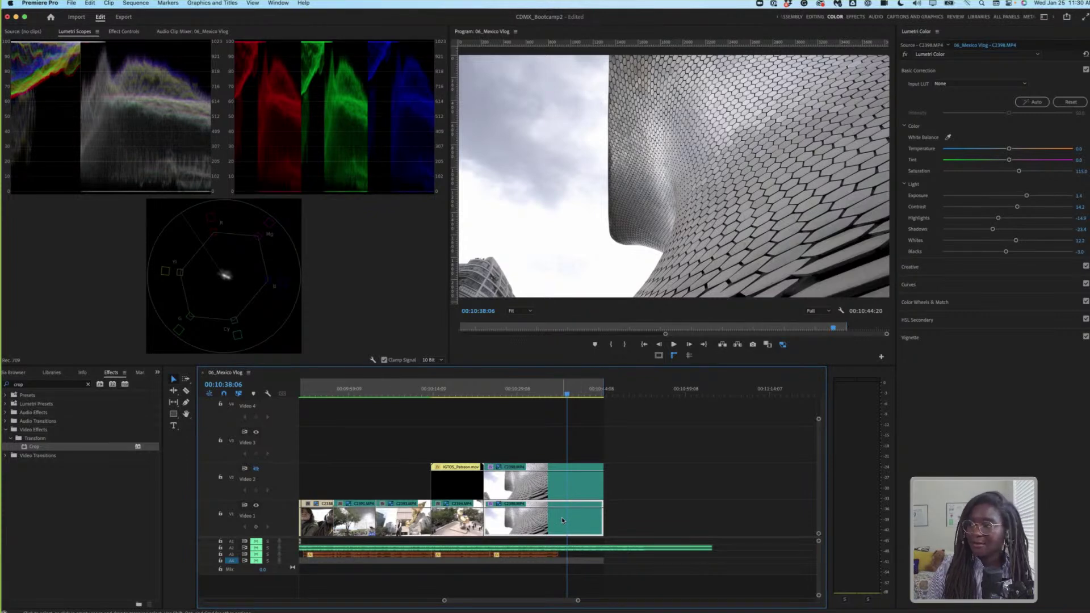
{"action": "left_click", "coordinate": [564, 487]}
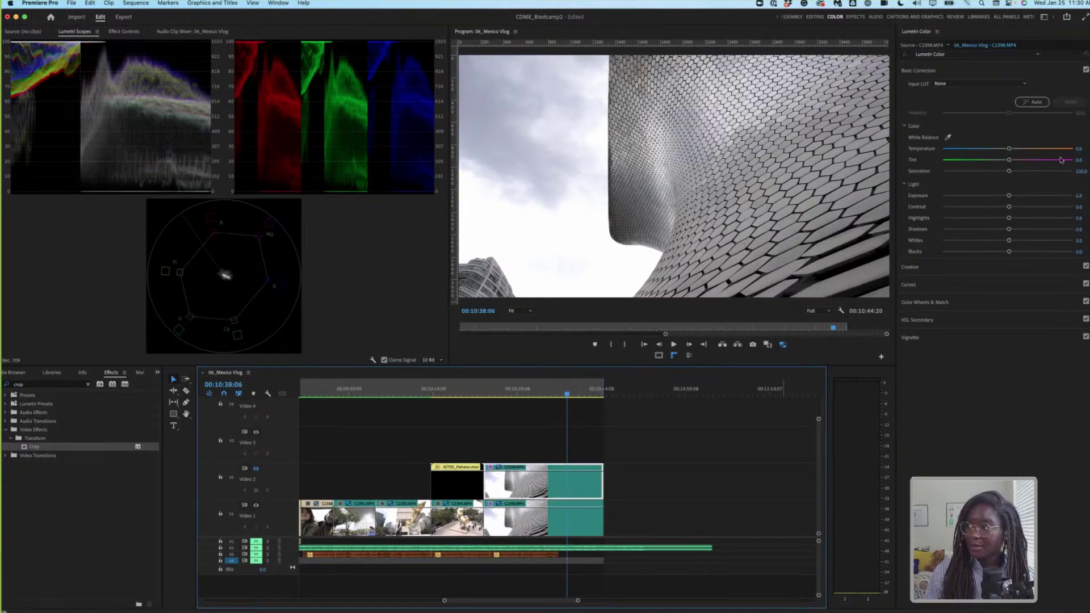
{"action": "left_click", "coordinate": [256, 468]}
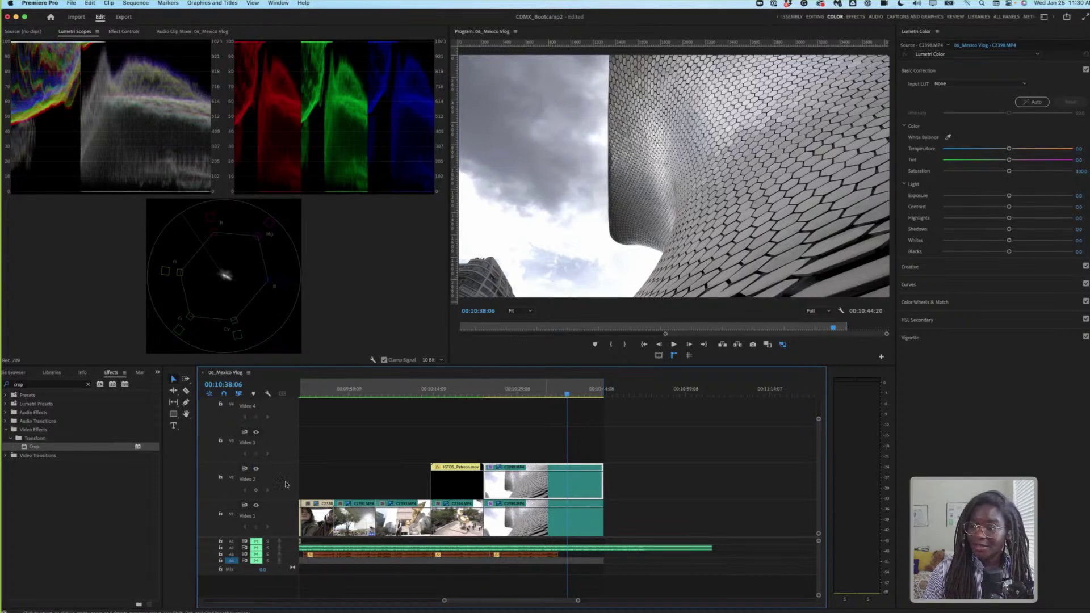
{"action": "left_click", "coordinate": [257, 469]}
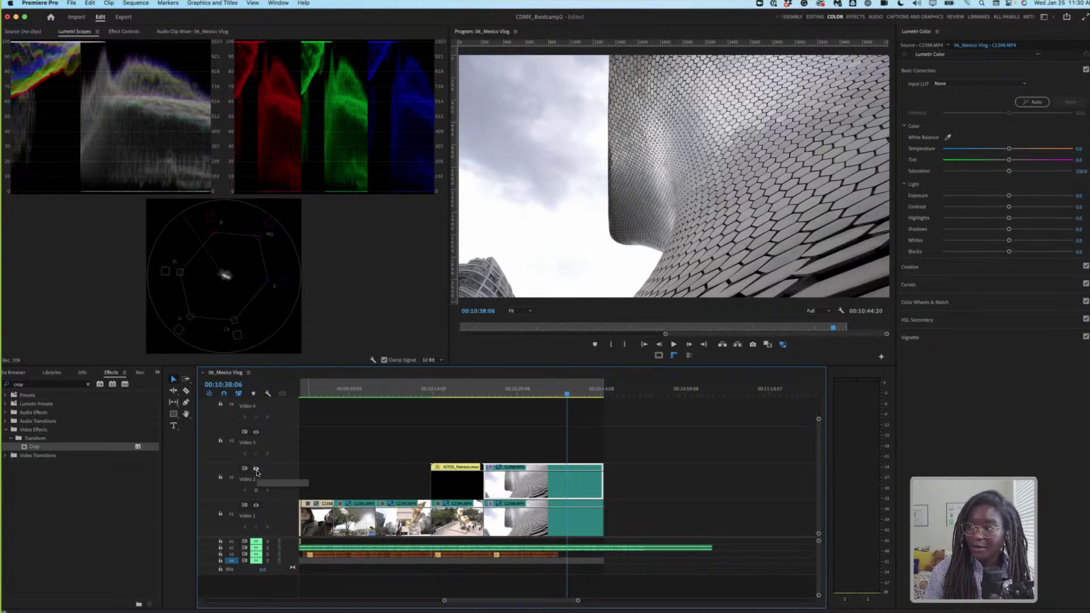
{"action": "left_click", "coordinate": [256, 469]}
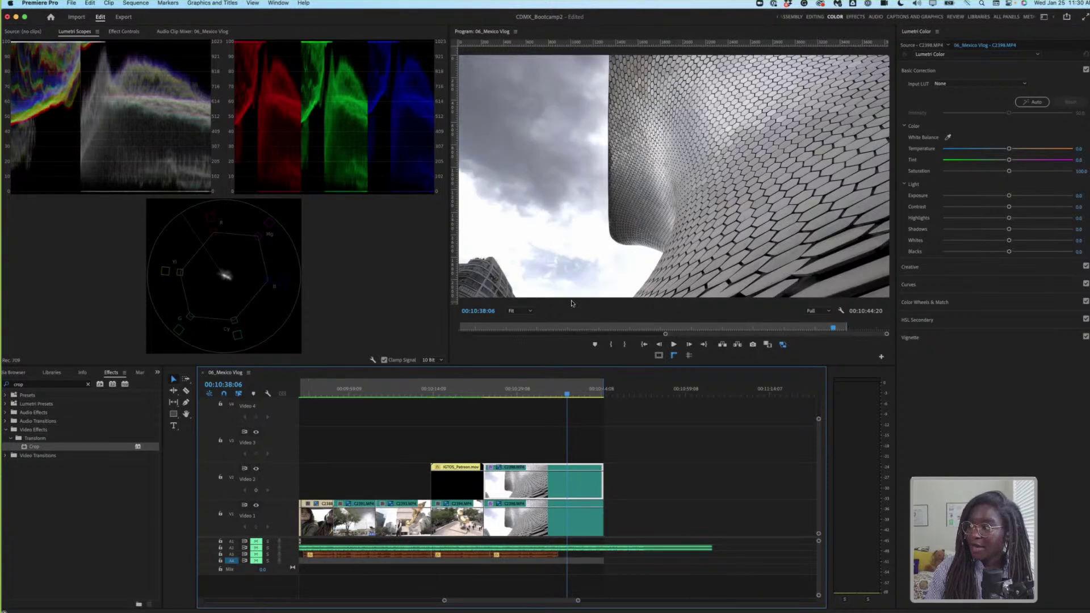
- Set the upper building copy's exposure to -0.7, contrast to about 16 and shadows to about 13.5 to bring out the sky
{"action": "left_click", "coordinate": [1010, 196]}
{"action": "left_click_drag", "start_coordinate": [1008, 196], "coordinate": [1005, 197]}
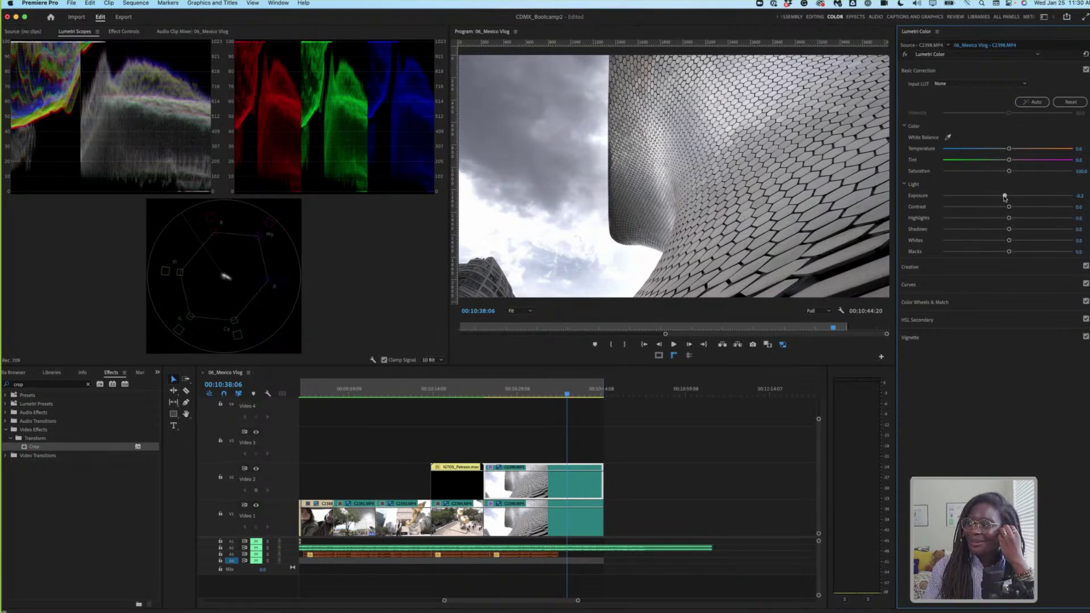
{"action": "left_click_drag", "start_coordinate": [1005, 196], "coordinate": [998, 197]}
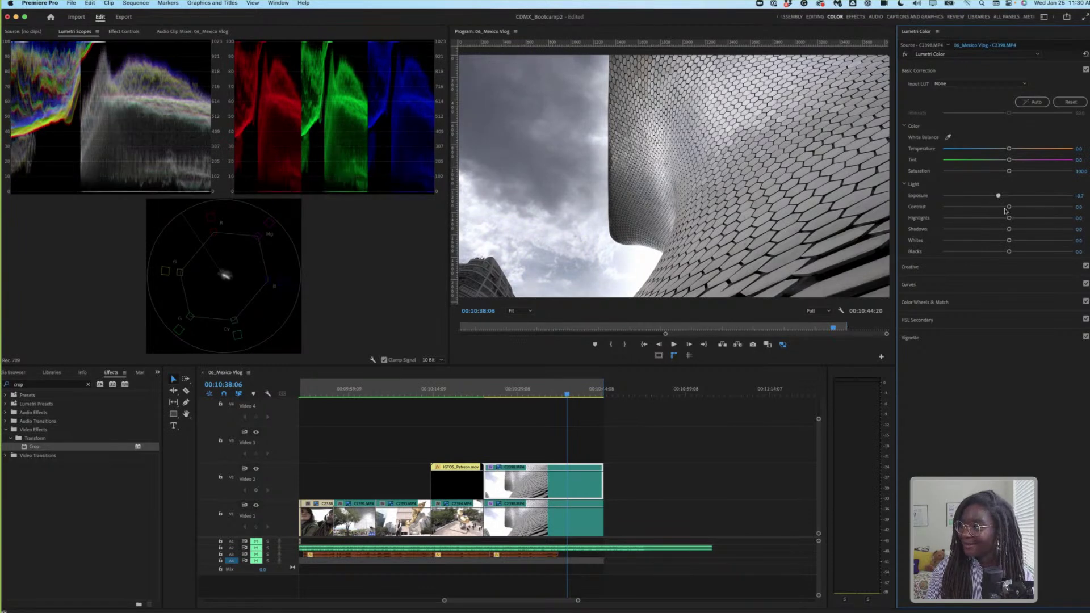
{"action": "left_click_drag", "start_coordinate": [1008, 207], "coordinate": [1011, 209]}
{"action": "double_click", "coordinate": [1012, 208]}
{"action": "left_click_drag", "start_coordinate": [1010, 207], "coordinate": [1017, 230]}
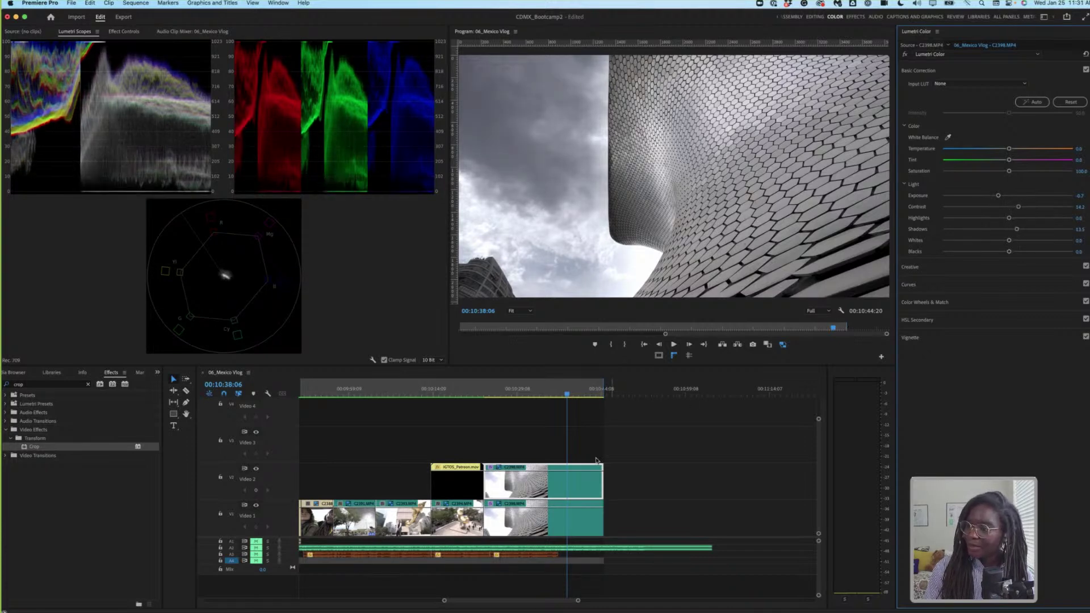
- Reduce the upper building copy's right crop so the darker sky correction extends further across the frame, and deselect the clip
{"action": "left_click", "coordinate": [699, 469]}
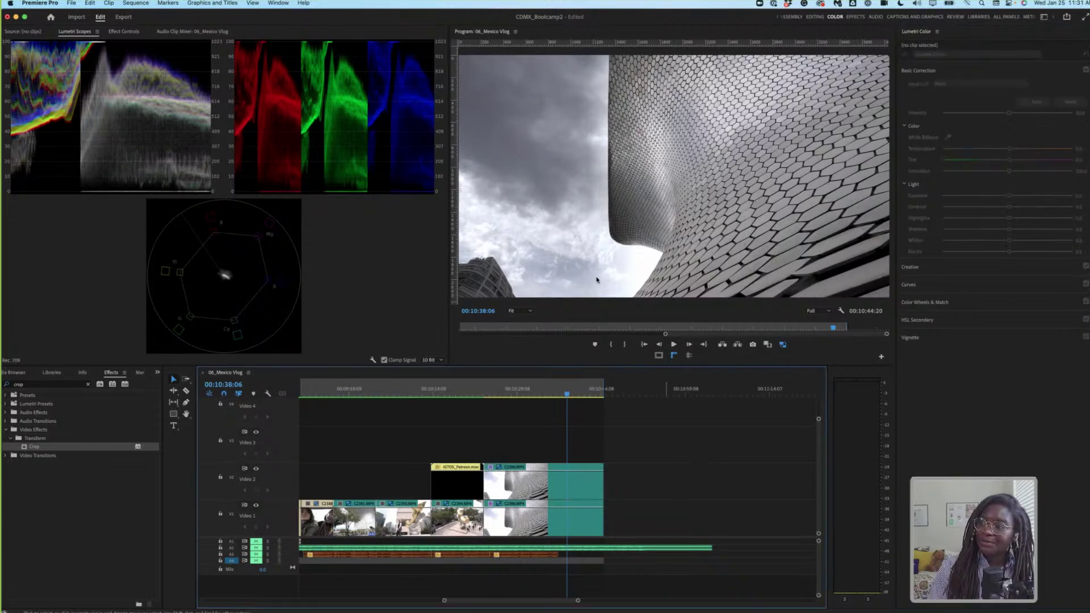
{"action": "left_click", "coordinate": [550, 485]}
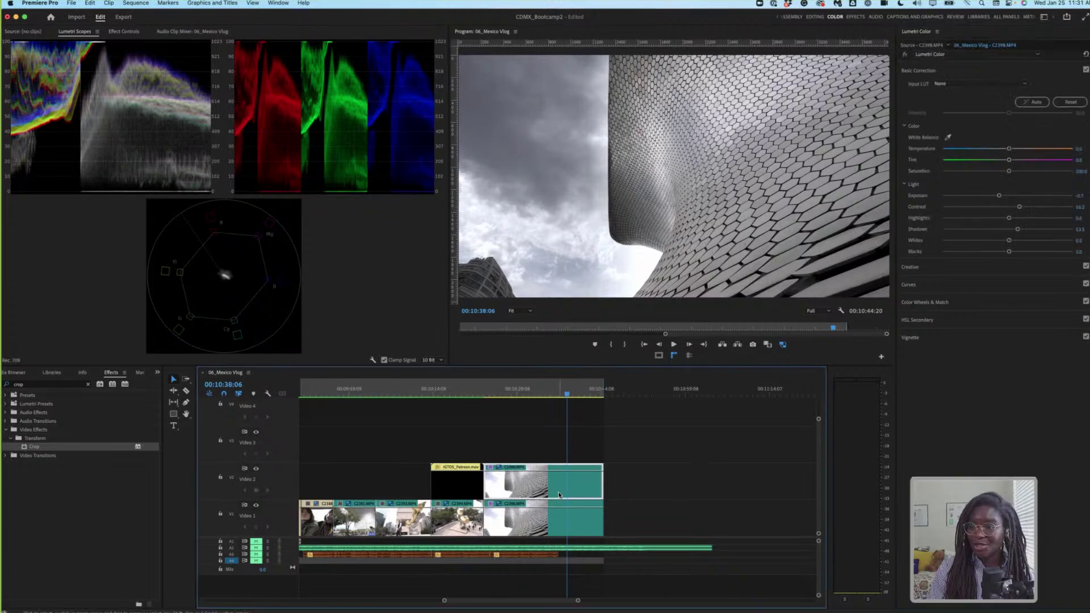
{"action": "left_click", "coordinate": [125, 32]}
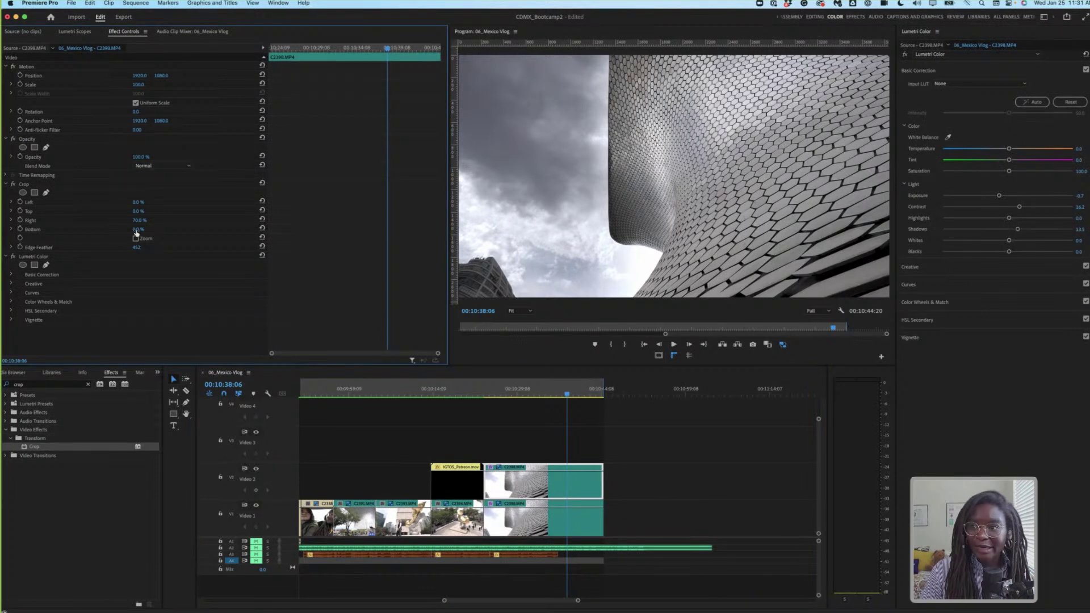
{"action": "left_click_drag", "start_coordinate": [138, 220], "coordinate": [139, 221]}
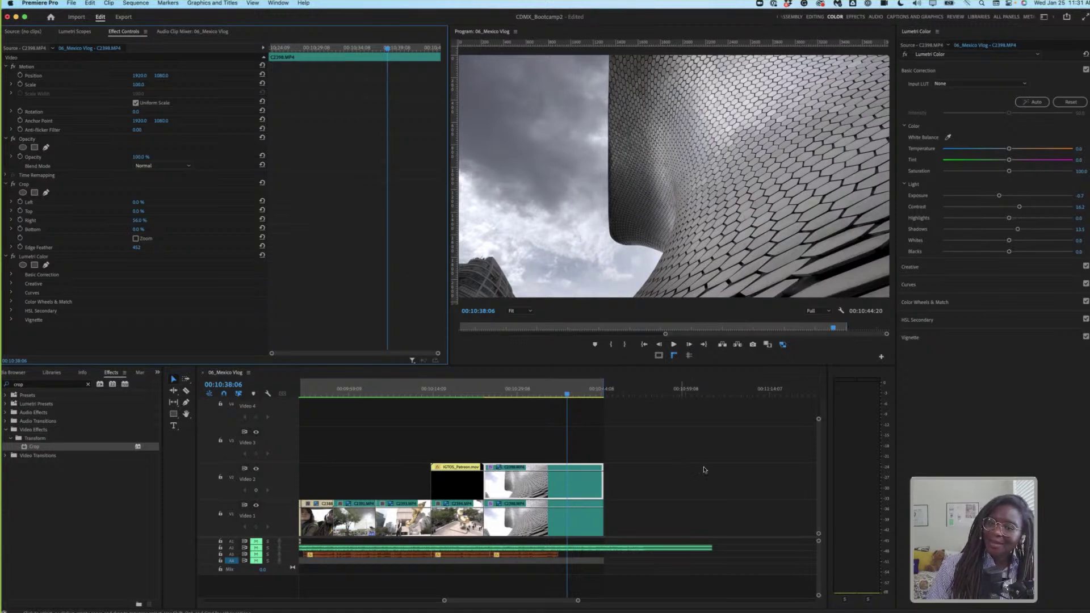
{"action": "left_click", "coordinate": [674, 508]}
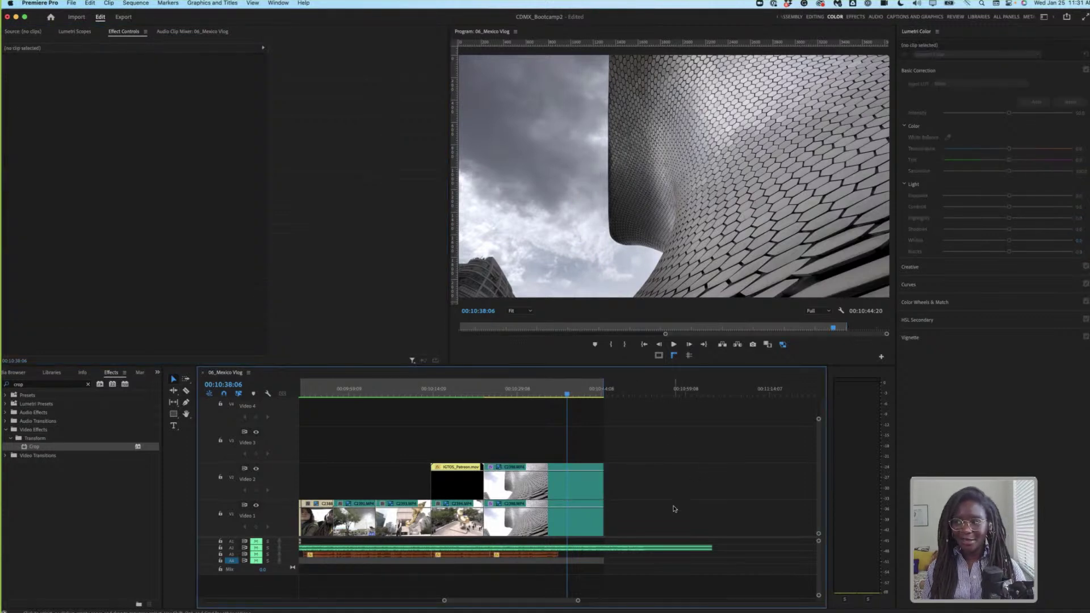
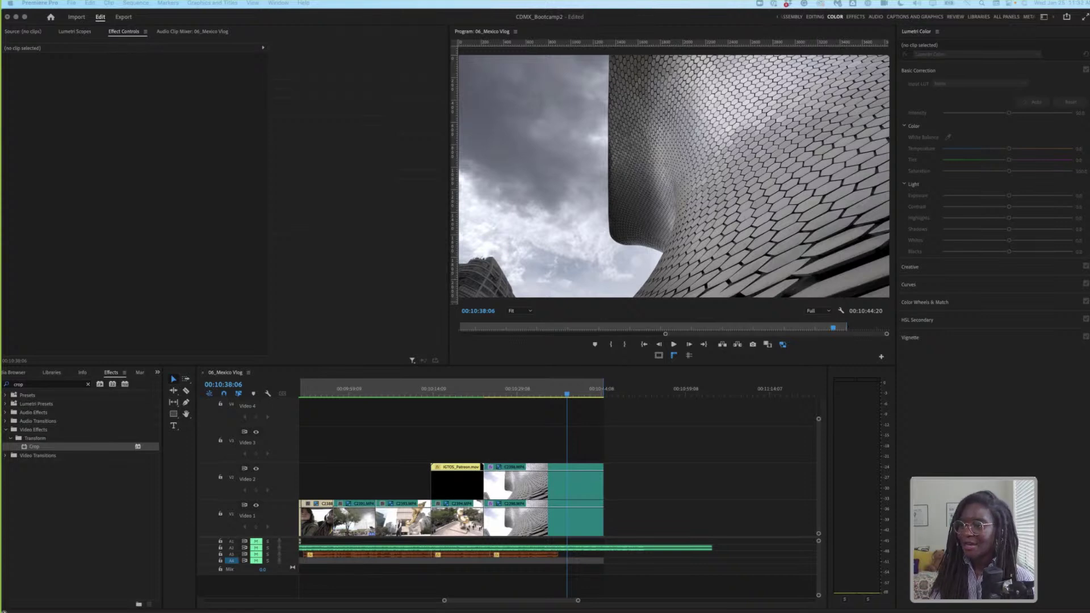
- Select the upper building copy on Video 2, deselect it again, and save the project
{"action": "left_click", "coordinate": [571, 478]}
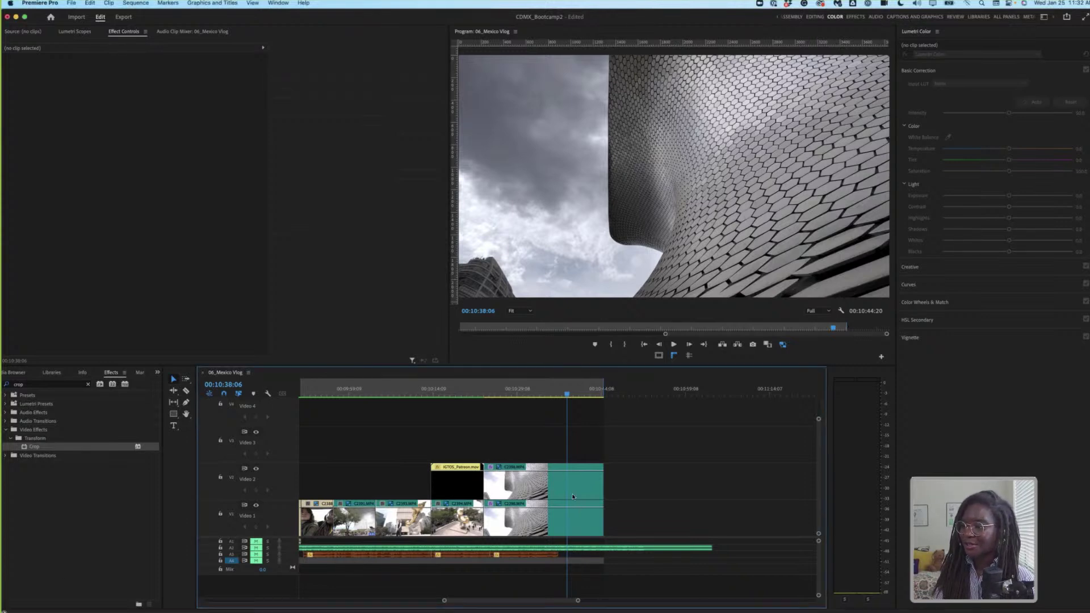
{"action": "left_click", "coordinate": [573, 489]}
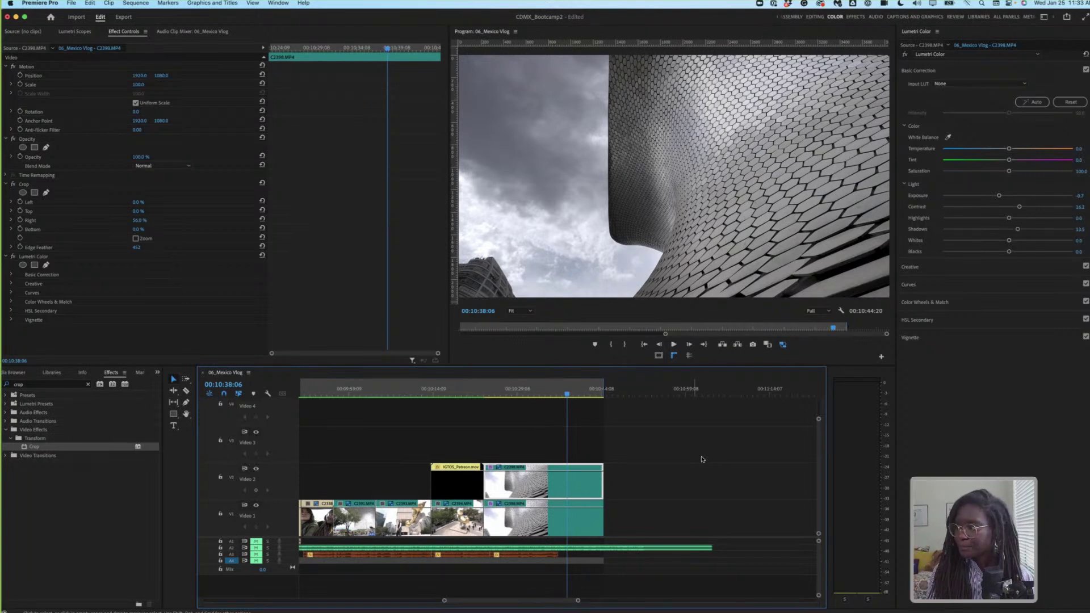
{"action": "left_click", "coordinate": [683, 475]}
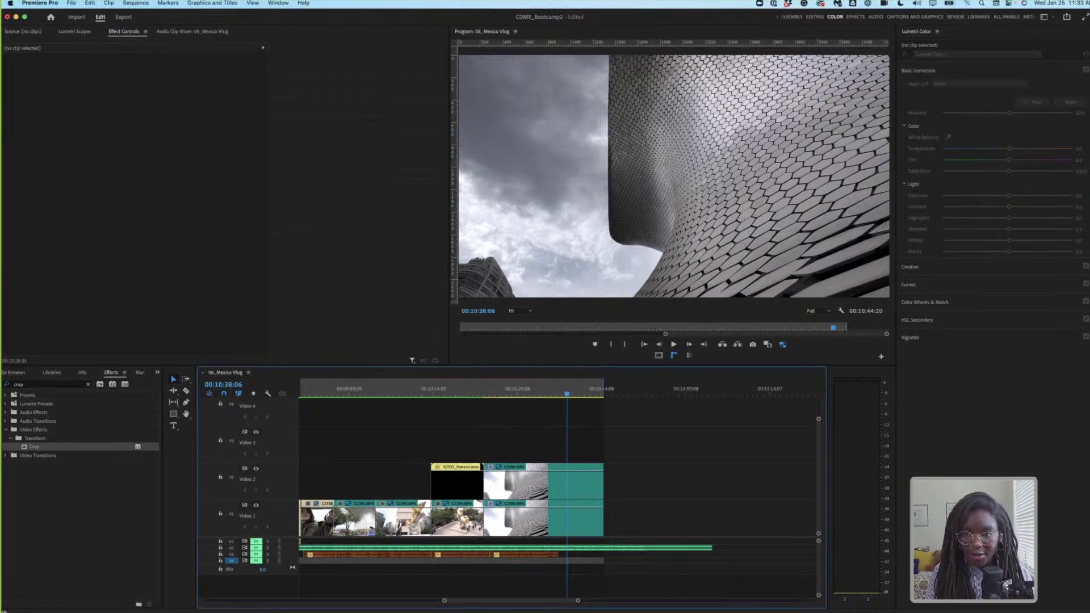
{"action": "key", "text": "cmd+s"}
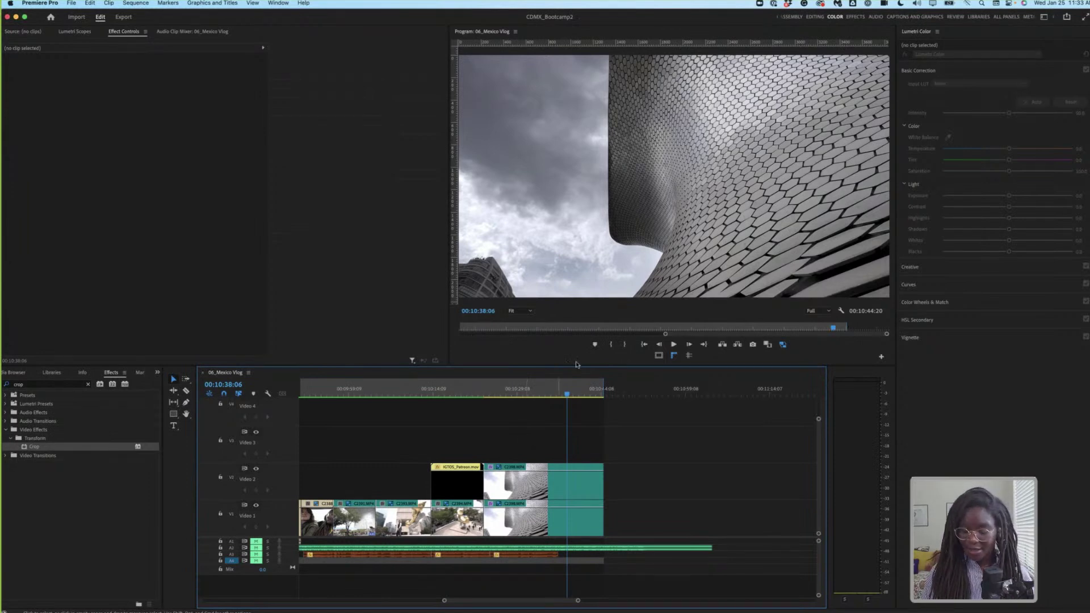
- Fit the whole sequence in the timeline, clear the crop effect search and bring up the CDMX_Bootcamp2 project bins
{"action": "key", "text": "backslash"}
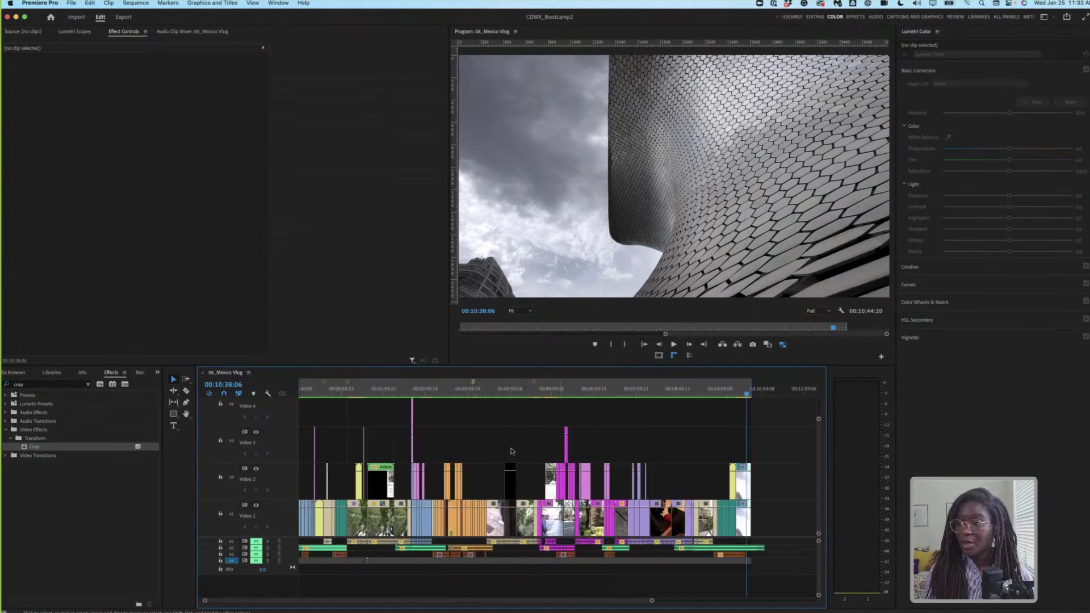
{"action": "scroll", "coordinate": [509, 450], "scroll_direction": "down", "scroll_amount": 2}
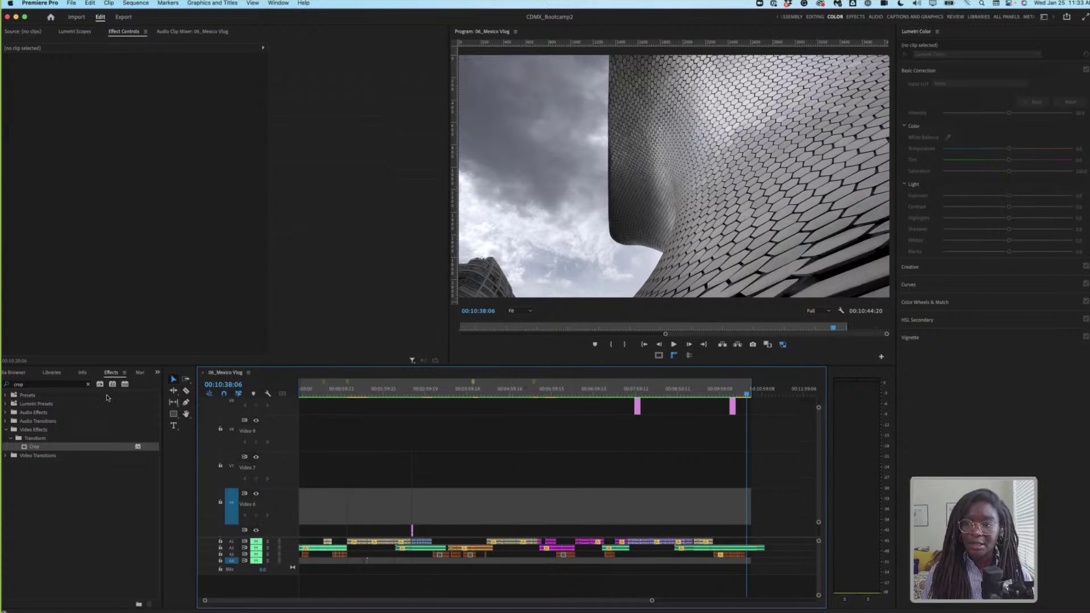
{"action": "left_click", "coordinate": [88, 385]}
{"action": "left_click", "coordinate": [157, 372]}
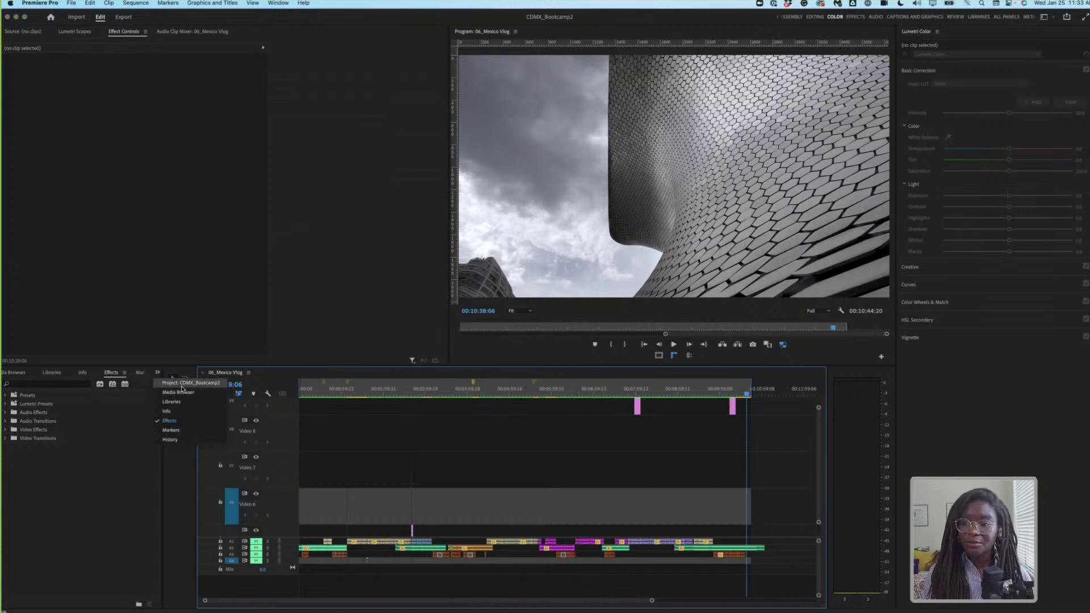
{"action": "left_click", "coordinate": [183, 383]}
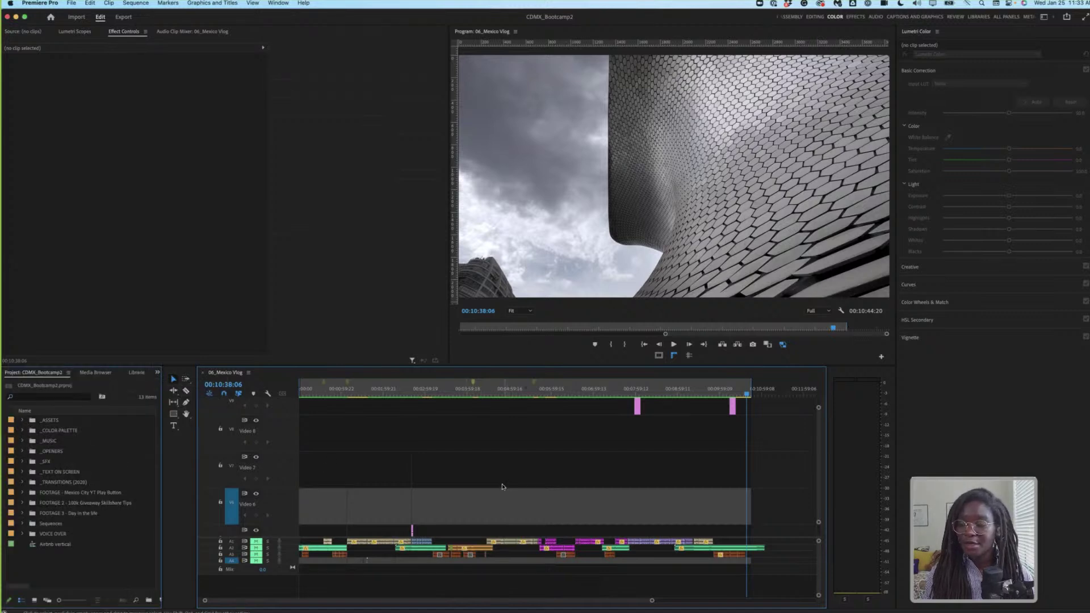
- Expand the _Adjustment Layers & Styles bin inside _ASSETS and select the 4k_Adjustment Layer
{"action": "scroll", "coordinate": [504, 487], "scroll_direction": "down", "scroll_amount": 5}
{"action": "scroll", "coordinate": [459, 498], "scroll_direction": "down", "scroll_amount": 1}
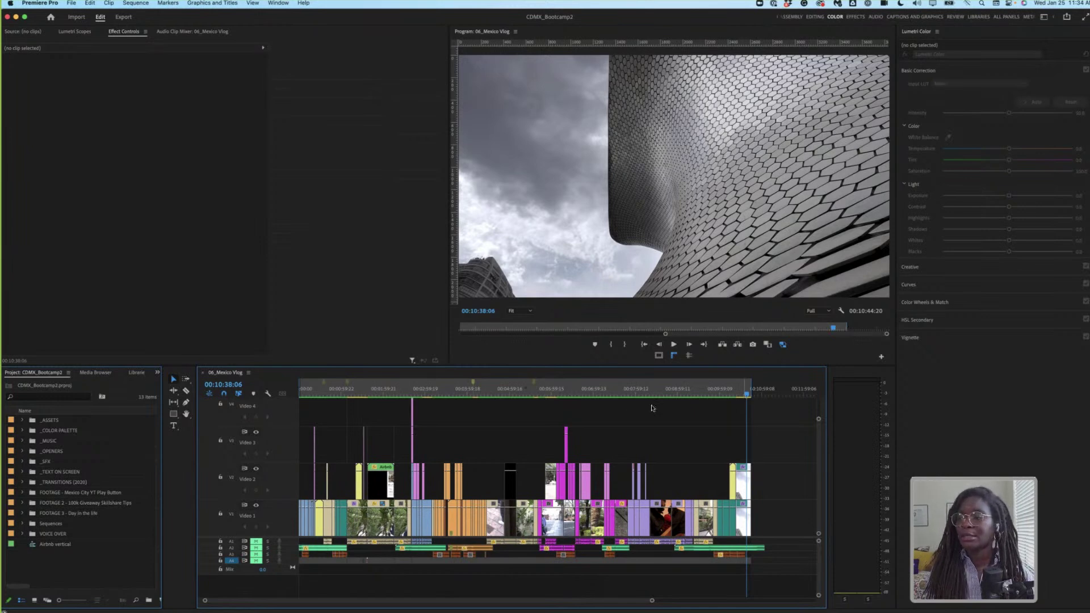
{"action": "scroll", "coordinate": [586, 436], "scroll_direction": "up", "scroll_amount": 1}
{"action": "scroll", "coordinate": [585, 436], "scroll_direction": "up", "scroll_amount": 5}
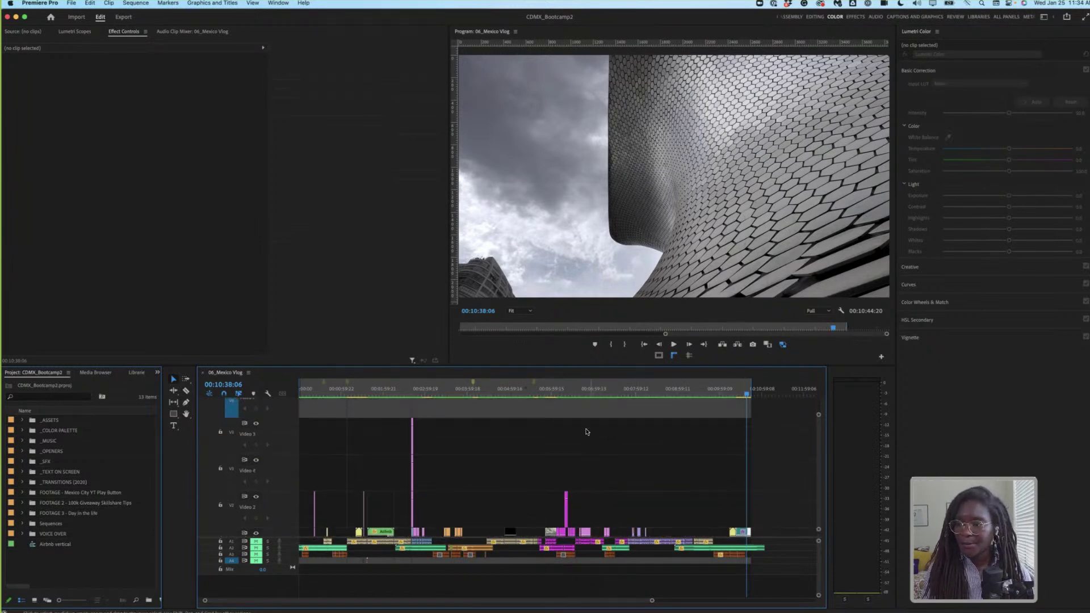
{"action": "scroll", "coordinate": [586, 432], "scroll_direction": "up", "scroll_amount": 4}
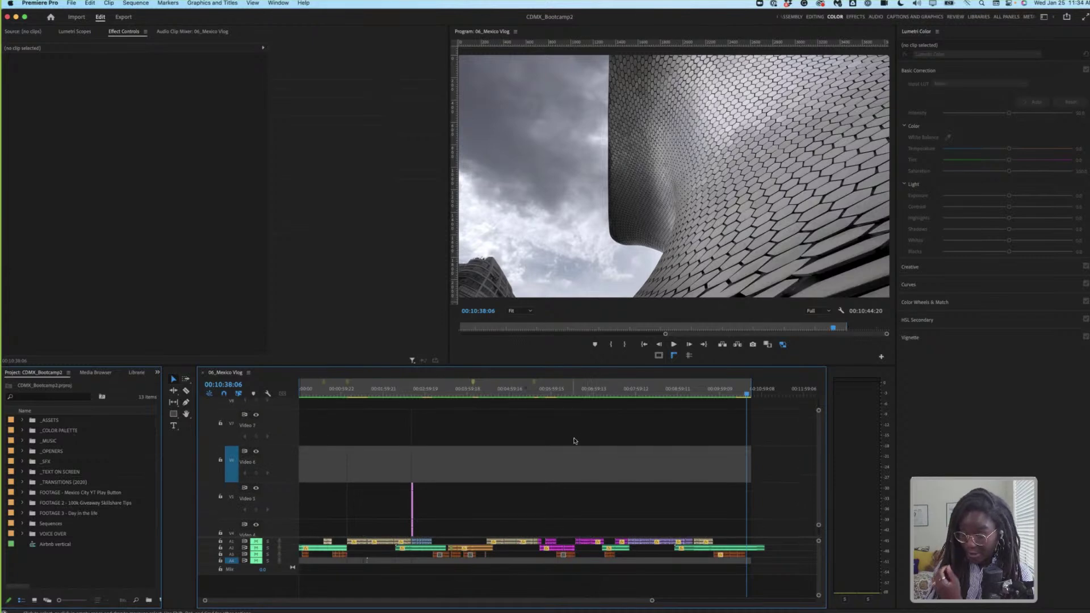
{"action": "scroll", "coordinate": [585, 442], "scroll_direction": "up", "scroll_amount": 1}
{"action": "scroll", "coordinate": [584, 441], "scroll_direction": "up", "scroll_amount": 8}
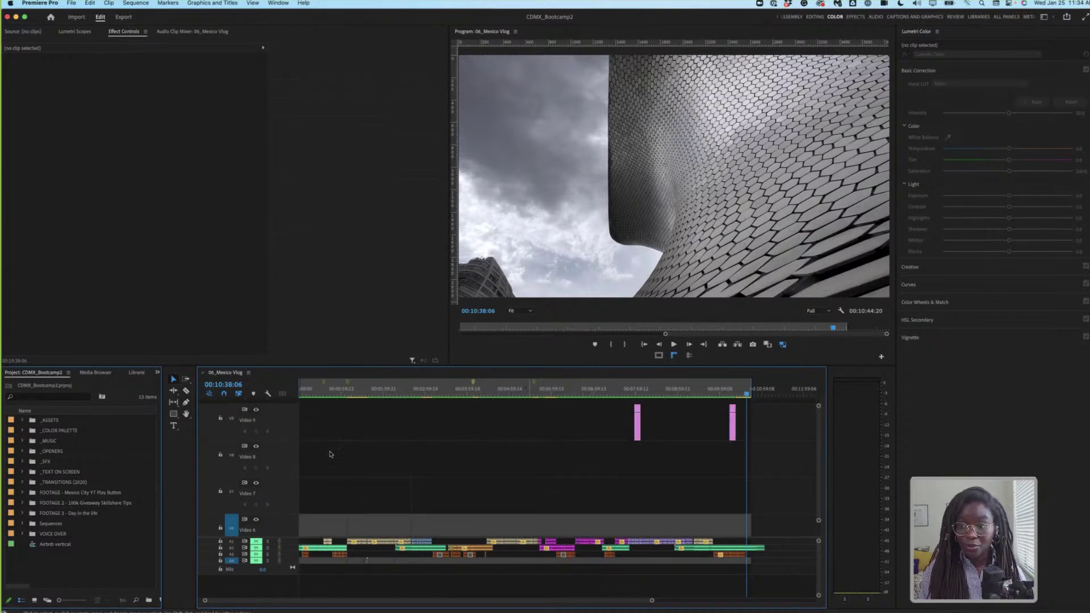
{"action": "left_click", "coordinate": [22, 420]}
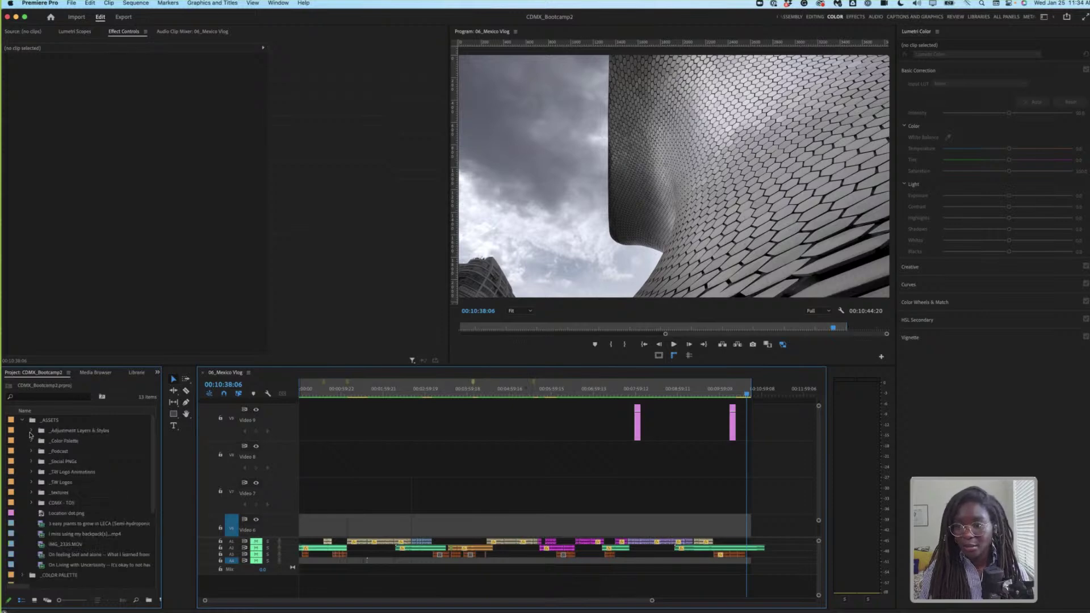
{"action": "left_click", "coordinate": [31, 431]}
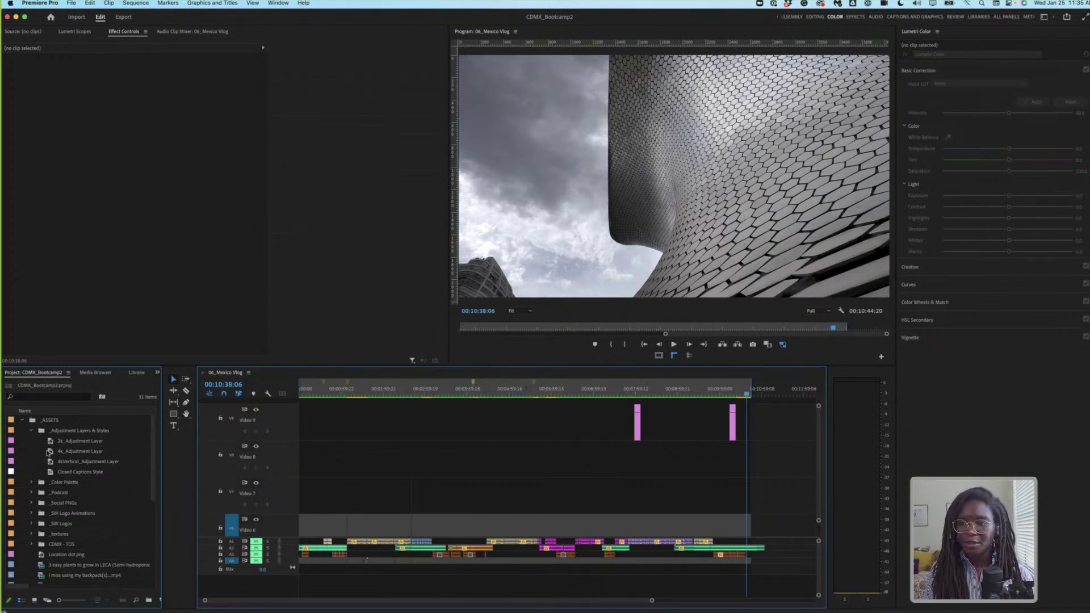
{"action": "left_click", "coordinate": [49, 452]}
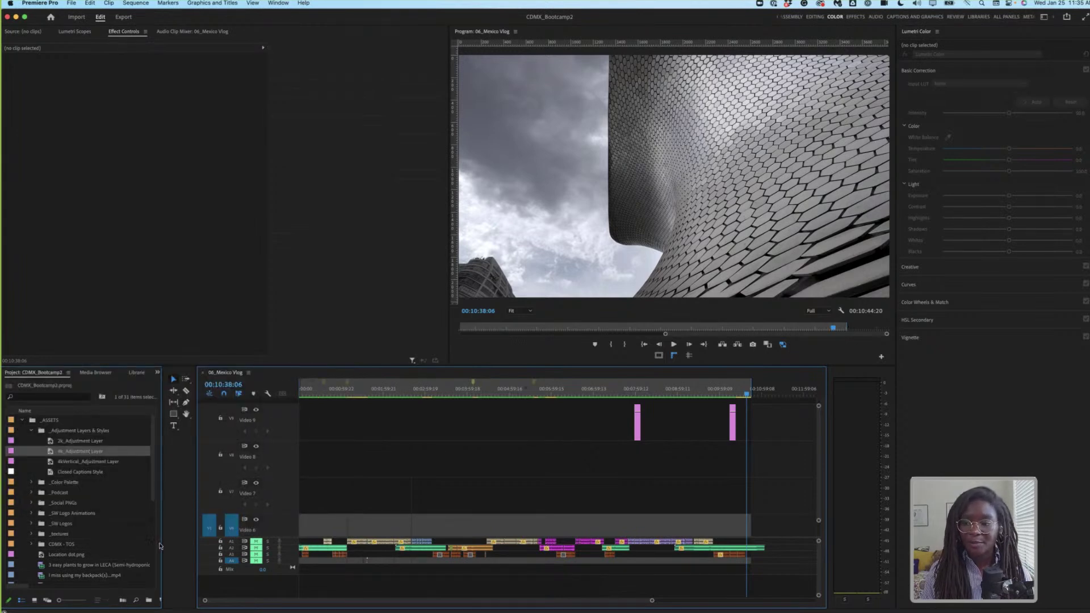
- Create a new 3840 x 2160 adjustment layer at 23.976 fps and delete it from the bin again
{"action": "left_click_drag", "start_coordinate": [161, 546], "coordinate": [192, 544]}
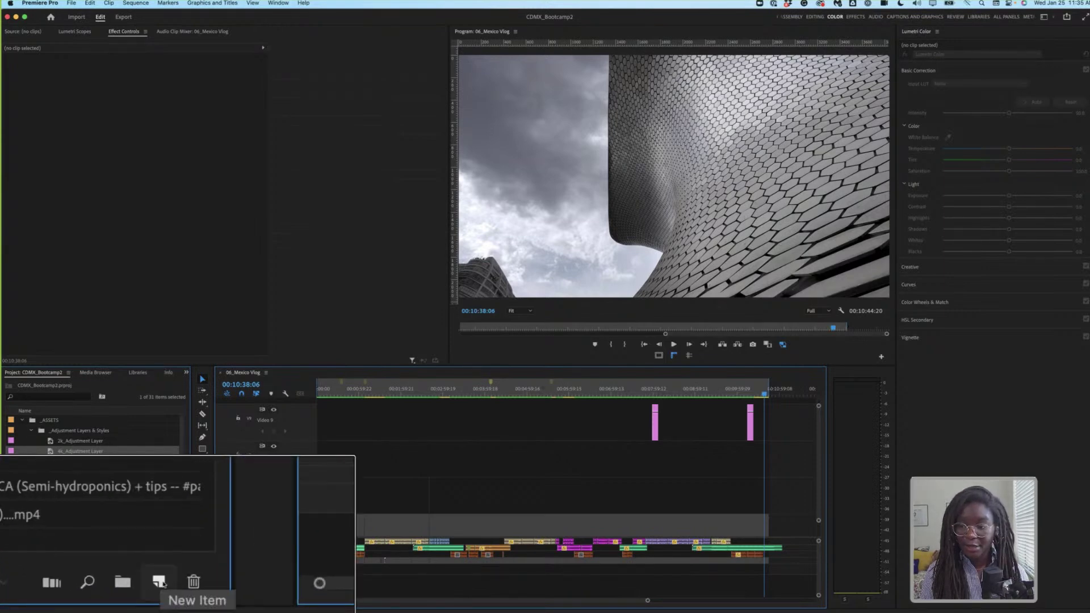
{"action": "left_click", "coordinate": [164, 600]}
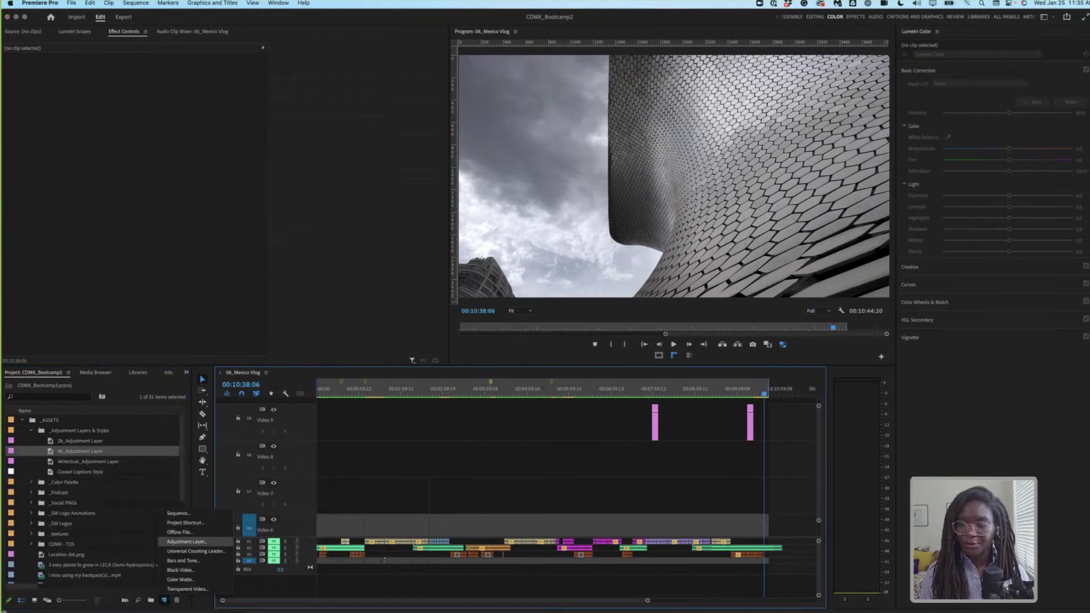
{"action": "left_click", "coordinate": [198, 542]}
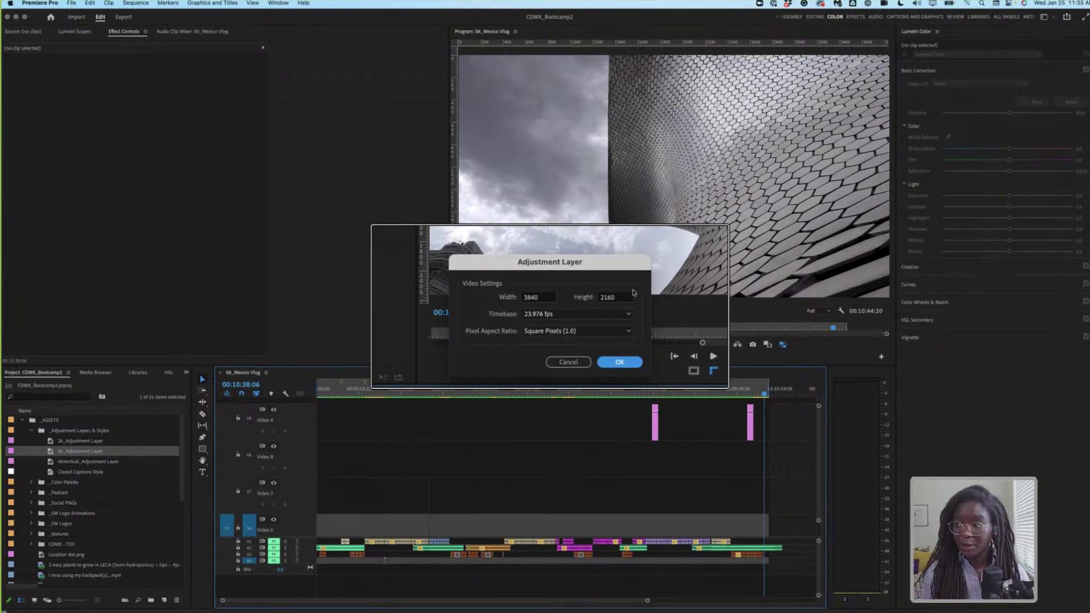
{"action": "left_click", "coordinate": [600, 351]}
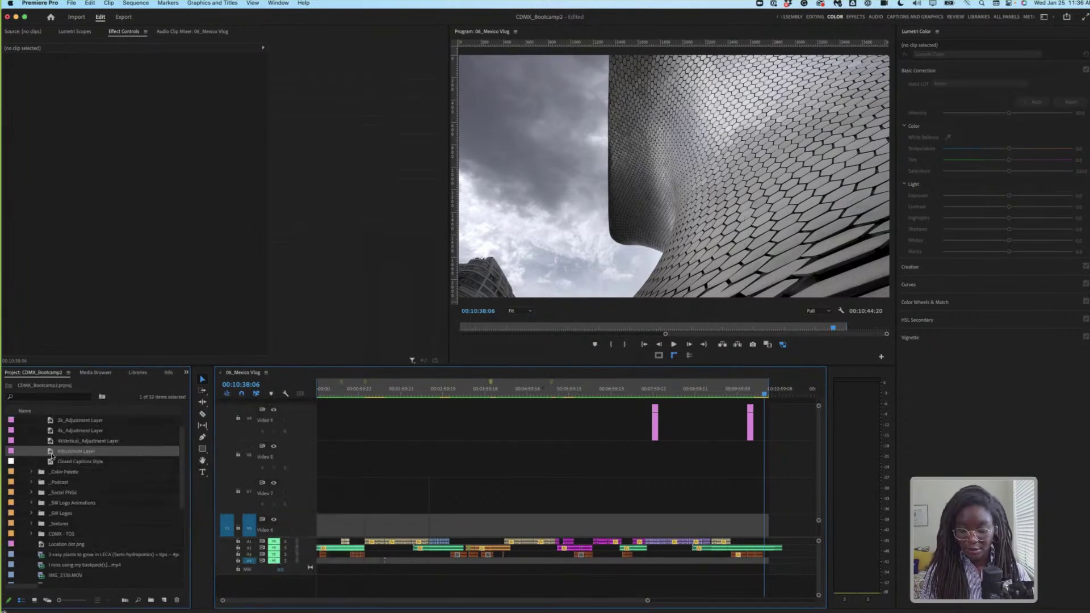
{"action": "key", "text": "Delete"}
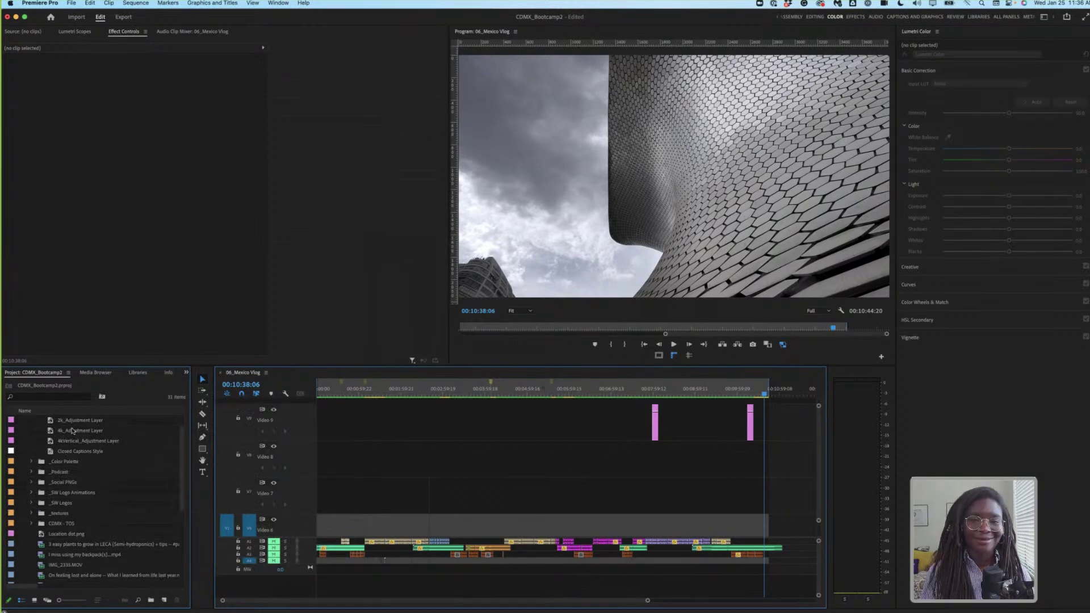
- Place the 4k_Adjustment Layer on Video 8 at the sequence start and extend it past the end of the footage
{"action": "scroll", "coordinate": [65, 449], "scroll_direction": "up", "scroll_amount": 2}
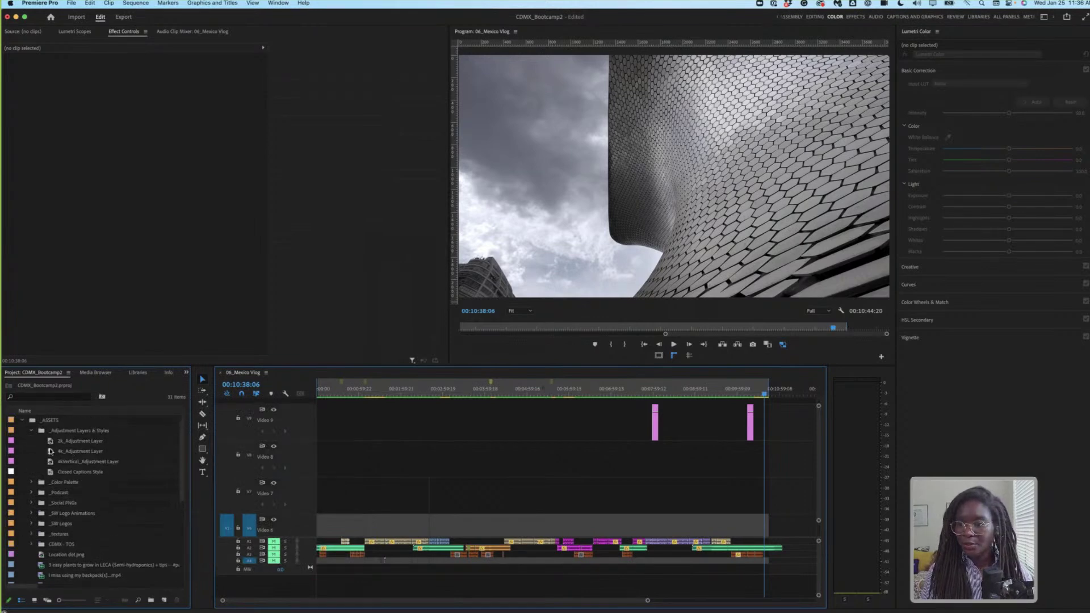
{"action": "left_click", "coordinate": [49, 452]}
{"action": "left_click_drag", "start_coordinate": [49, 452], "coordinate": [319, 468]}
{"action": "left_click_drag", "start_coordinate": [442, 465], "coordinate": [791, 456]}
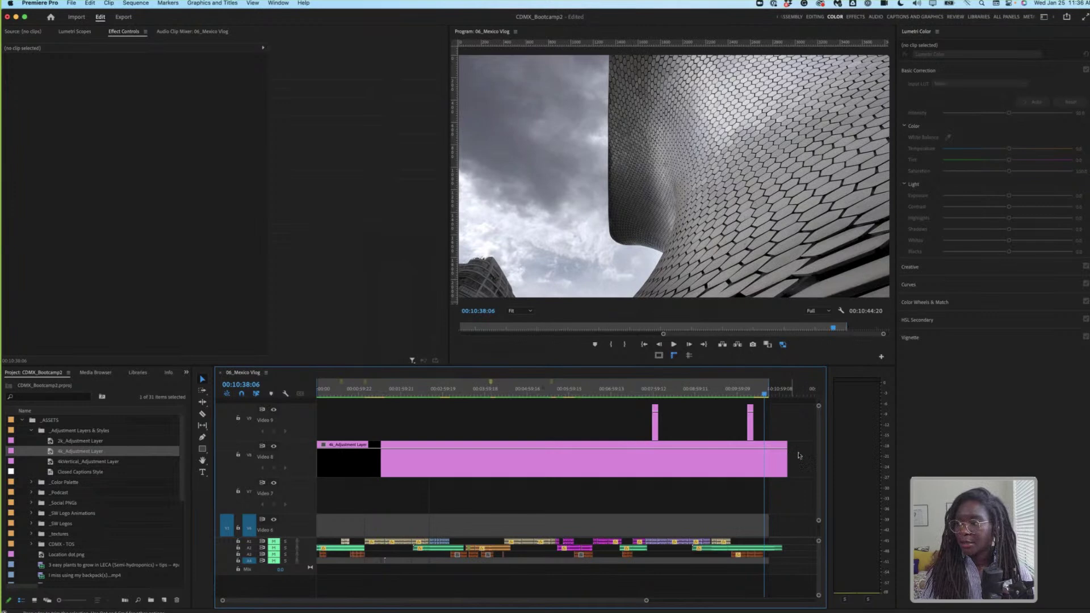
- Check the adjustment layer's stacking between the text graphics on Video 9 and the footage tracks beneath it
{"action": "left_click", "coordinate": [657, 393]}
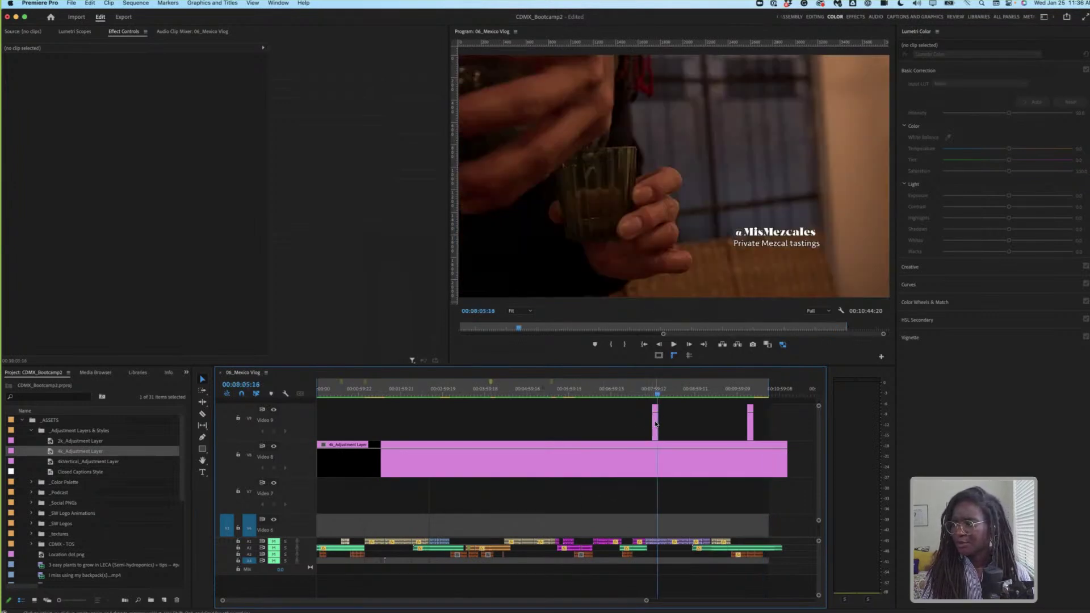
{"action": "scroll", "coordinate": [671, 500], "scroll_direction": "down", "scroll_amount": 1}
{"action": "scroll", "coordinate": [670, 504], "scroll_direction": "down", "scroll_amount": 5}
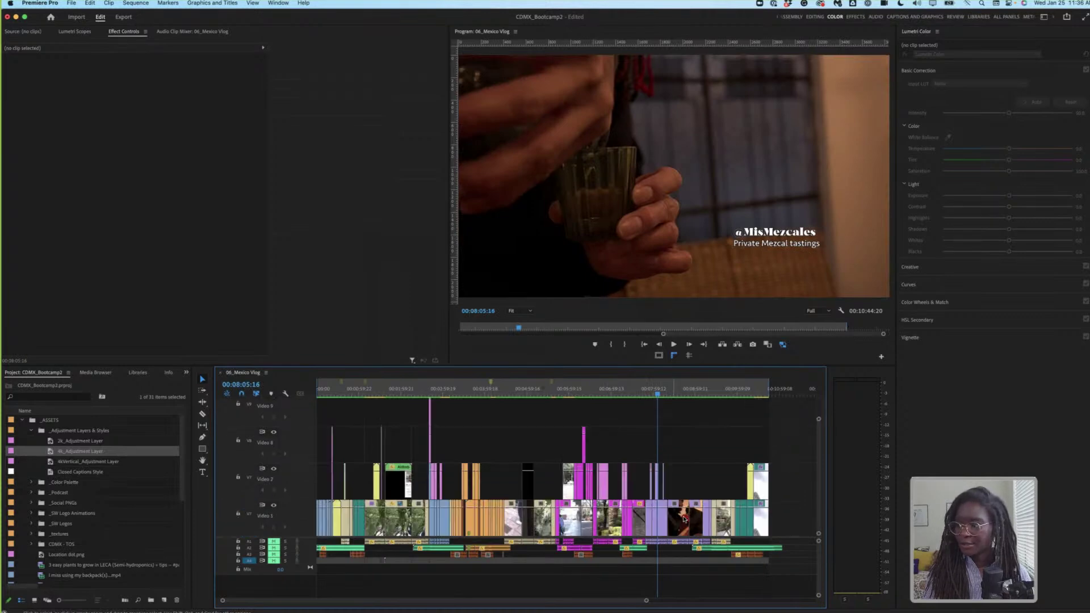
{"action": "scroll", "coordinate": [670, 508], "scroll_direction": "up", "scroll_amount": 6}
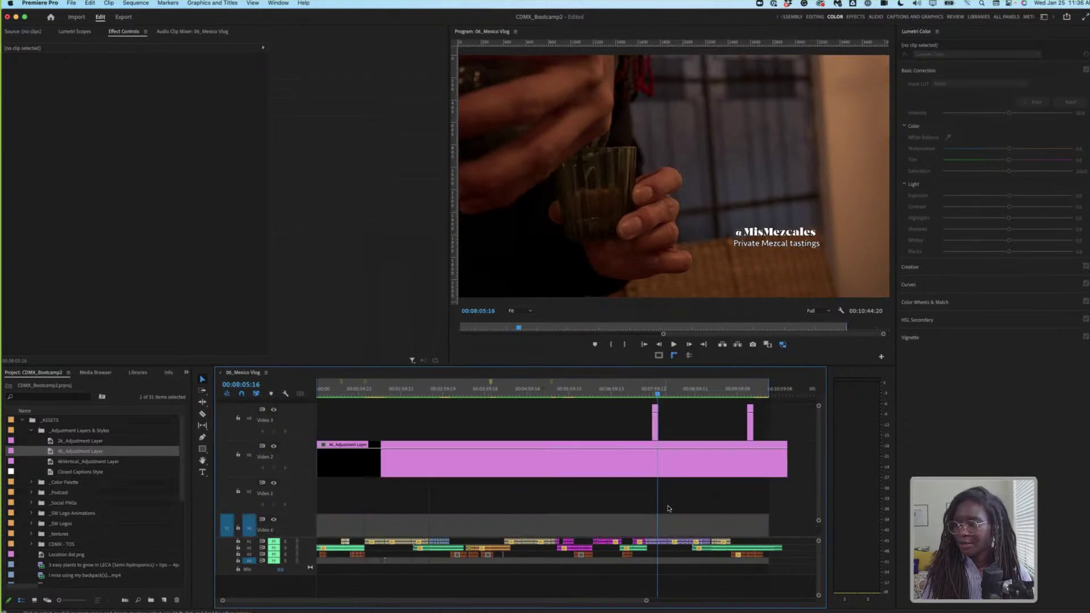
- Apply the SL GOLD RUSH HDR creative look to the adjustment layer, previewing it on the shot of the woman in red
{"action": "left_click", "coordinate": [606, 473]}
{"action": "left_click_drag", "start_coordinate": [534, 393], "coordinate": [550, 393]}
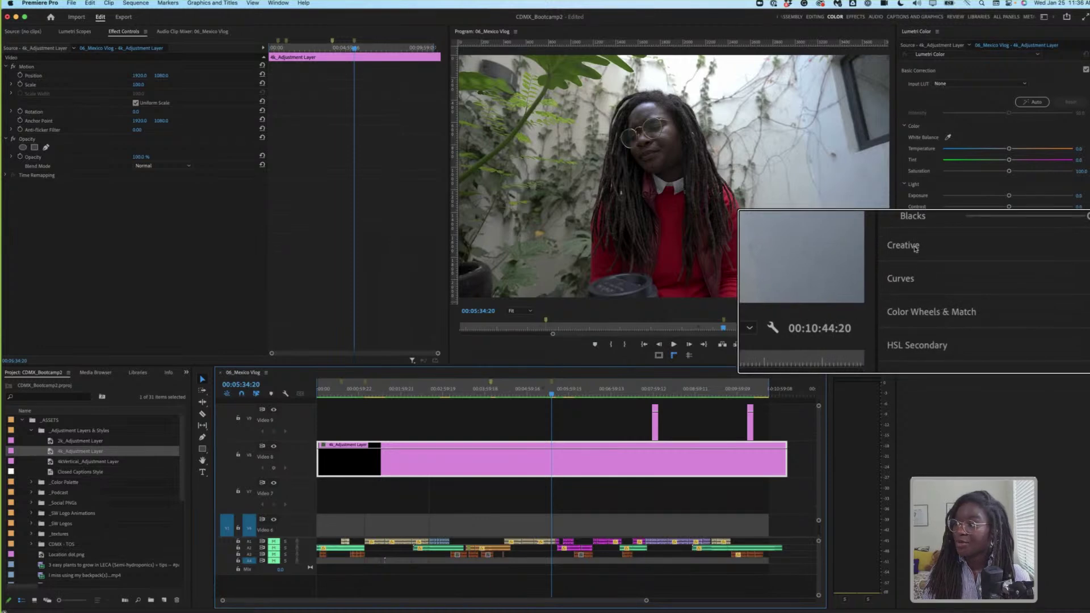
{"action": "left_click", "coordinate": [914, 268]}
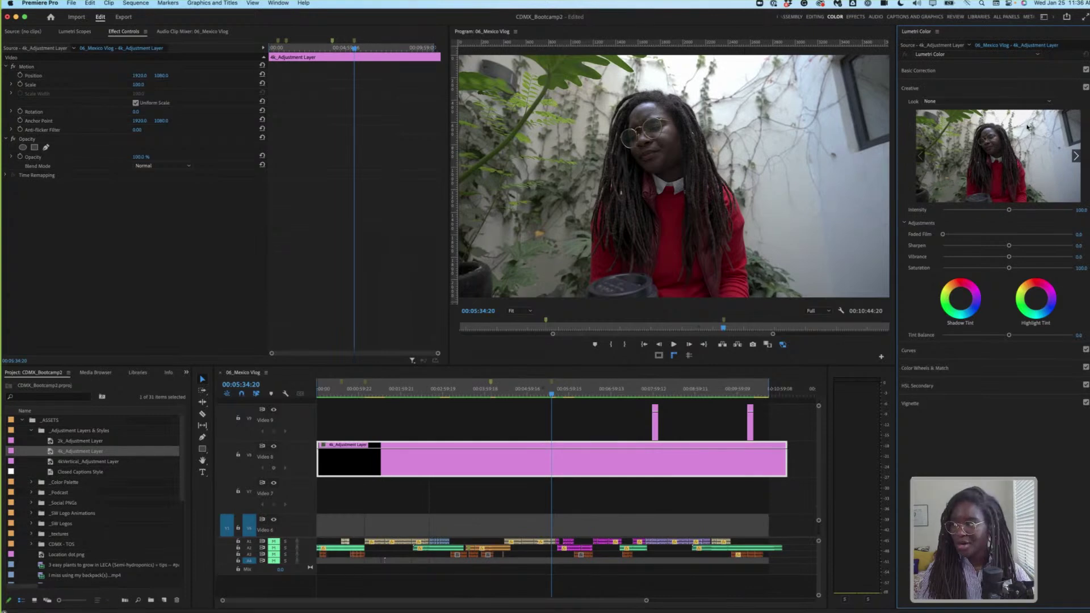
{"action": "left_click", "coordinate": [1002, 100]}
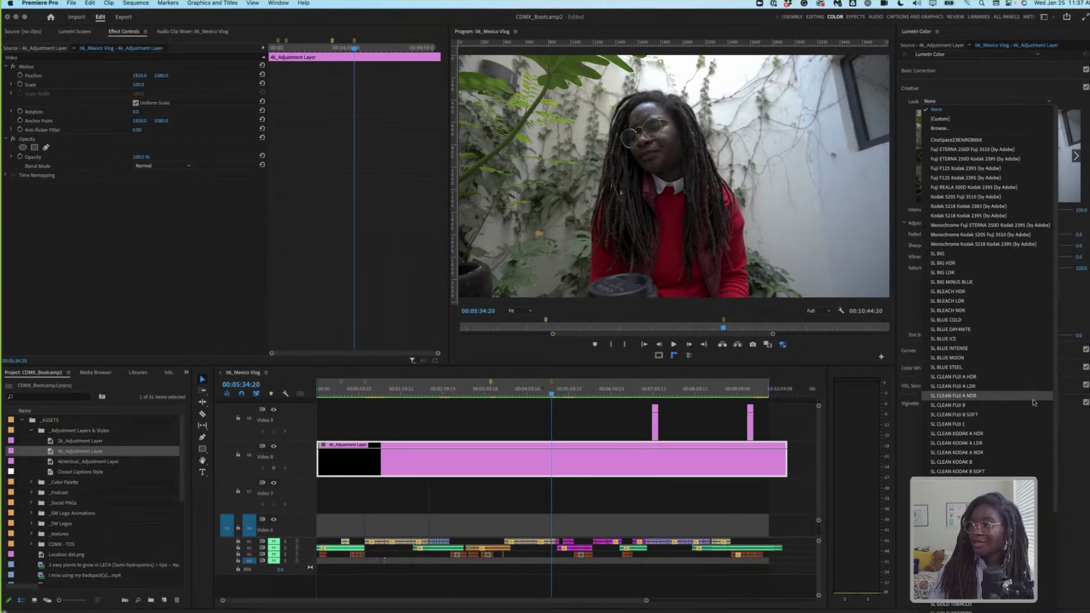
{"action": "scroll", "coordinate": [1013, 395], "scroll_direction": "down", "scroll_amount": 5}
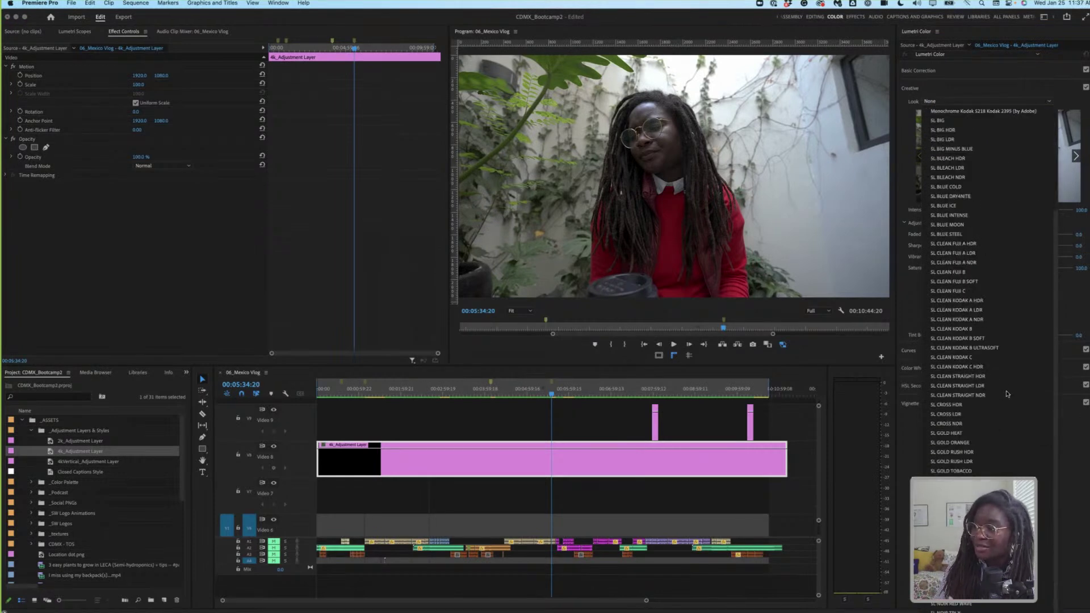
{"action": "left_click", "coordinate": [982, 452]}
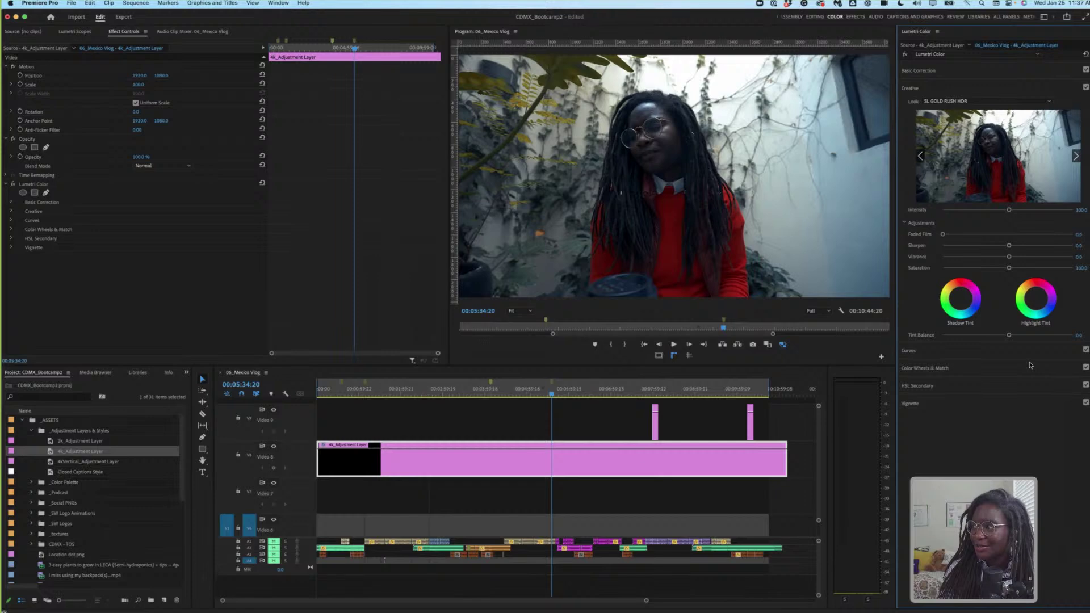
- Set the creative look's intensity to 30 and compare the shot with the Creative section off and on, leaving it on
{"action": "left_click", "coordinate": [1082, 210]}
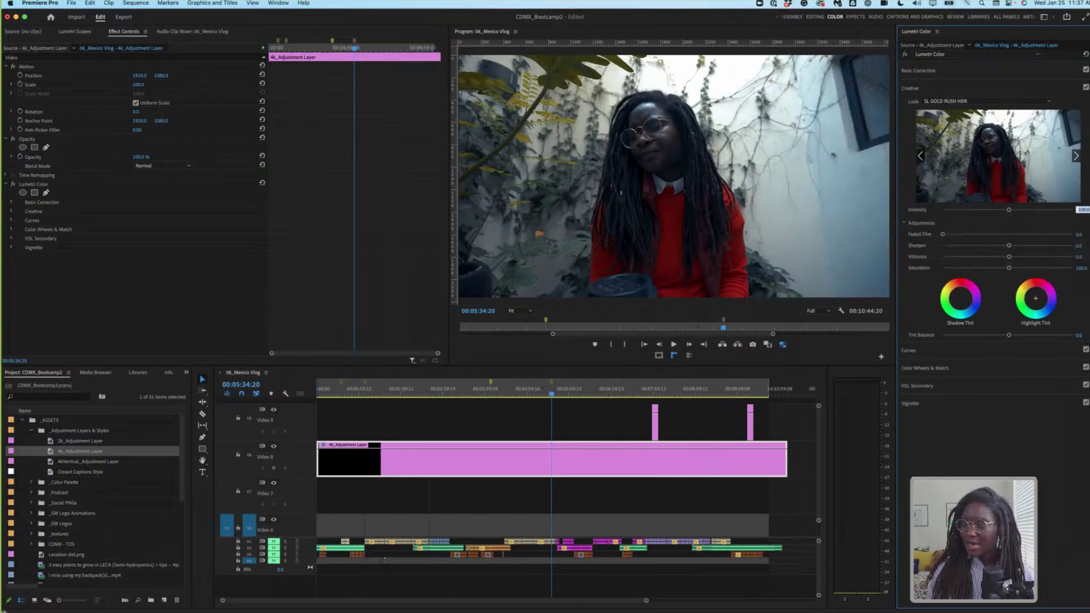
{"action": "type", "text": "30"}
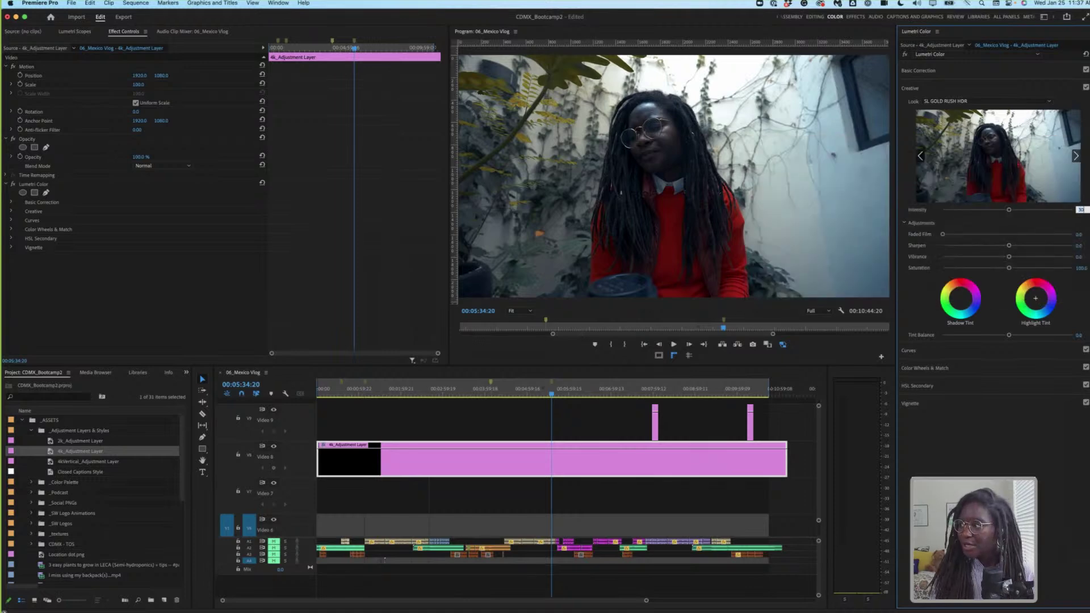
{"action": "key", "text": "Return"}
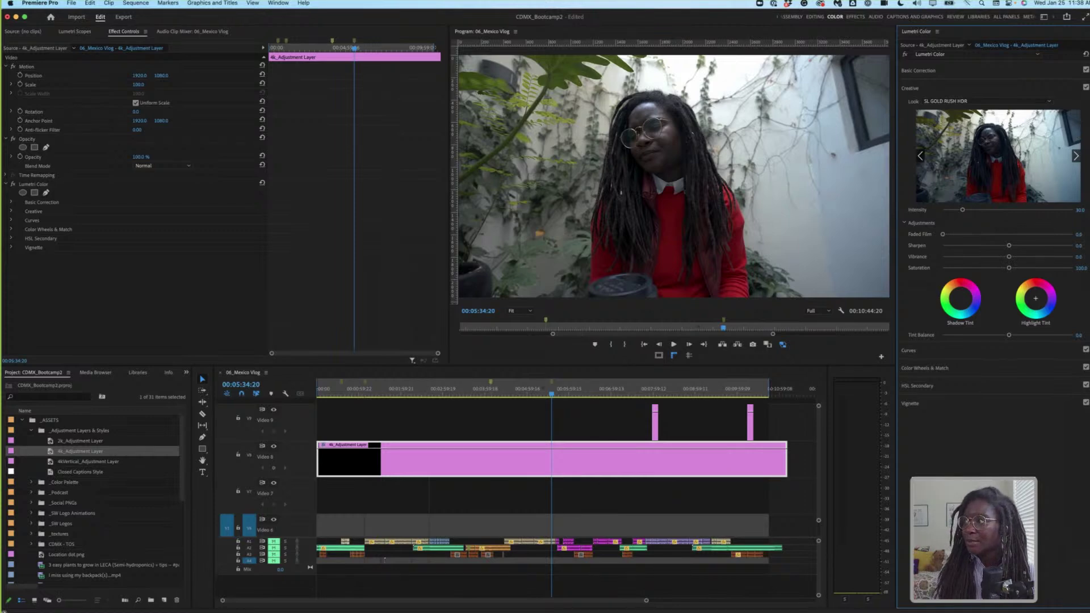
{"action": "left_click", "coordinate": [1085, 87]}
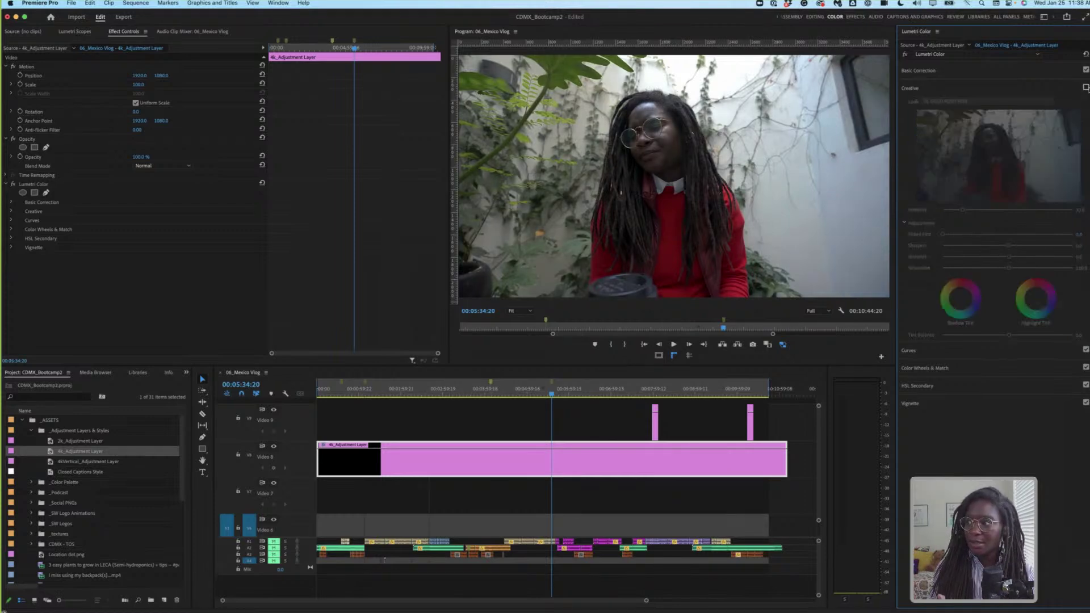
{"action": "left_click", "coordinate": [1085, 88]}
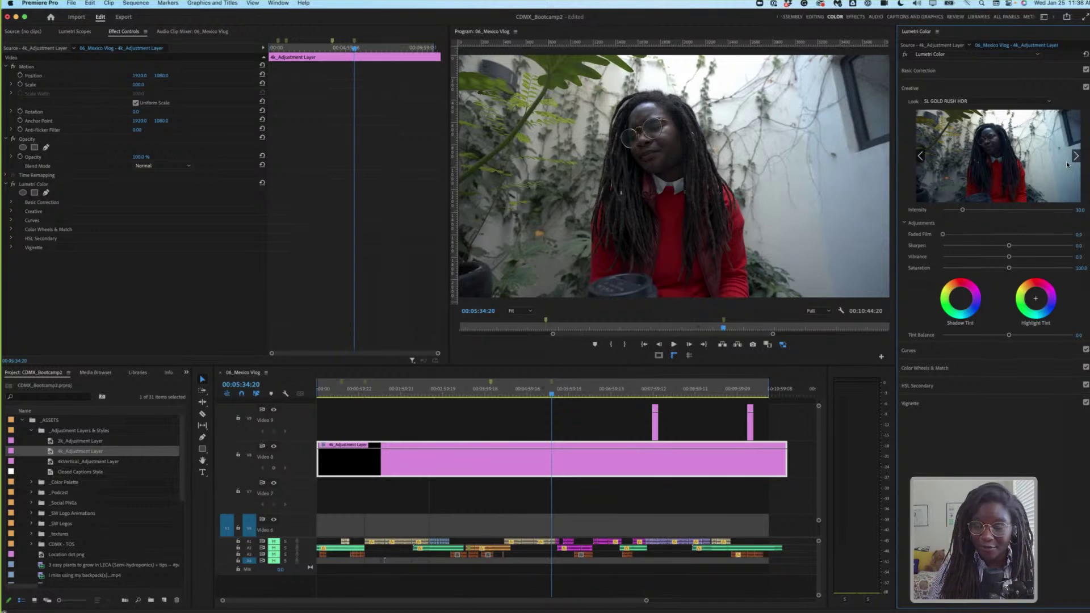
- Switch the adjustment layer's creative look to SL CLEAN FUJI B SOFT and raise Faded Film to about 27
{"action": "left_click", "coordinate": [1016, 101]}
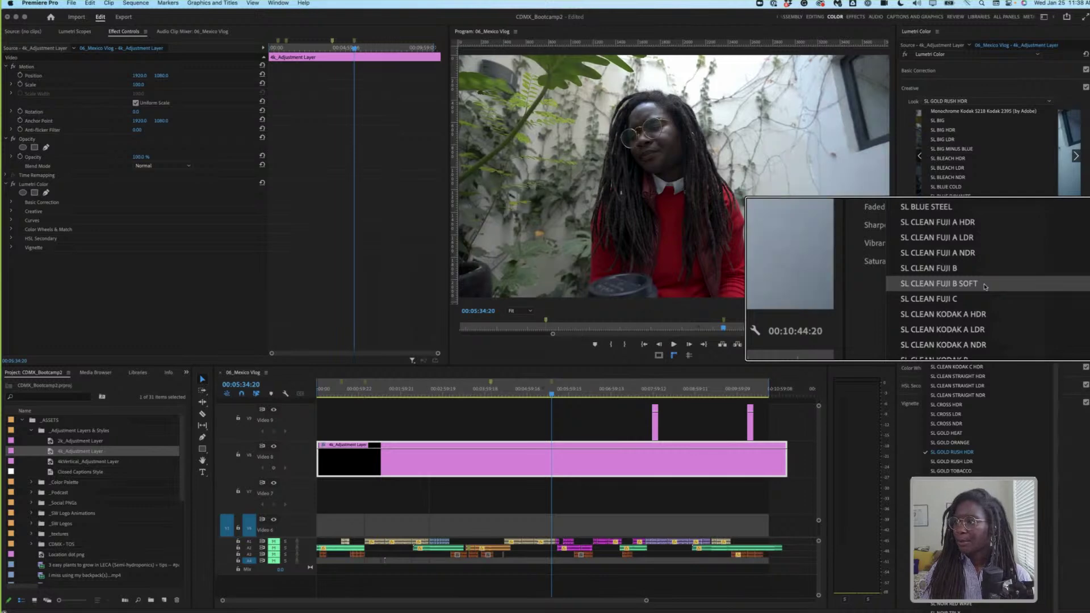
{"action": "left_click", "coordinate": [985, 286]}
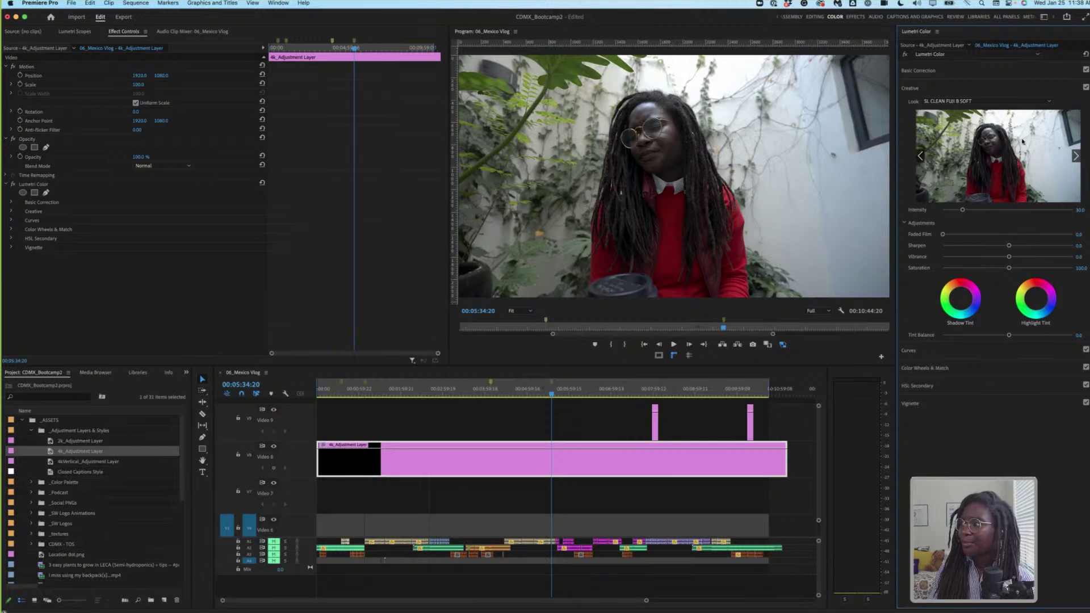
{"action": "left_click", "coordinate": [1006, 103]}
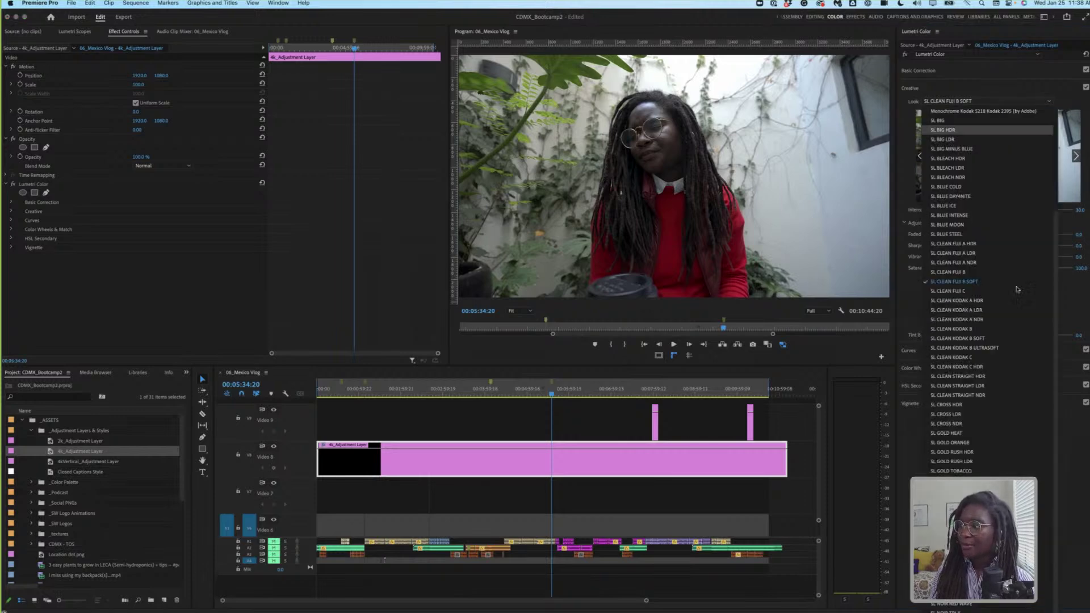
{"action": "left_click", "coordinate": [1044, 89]}
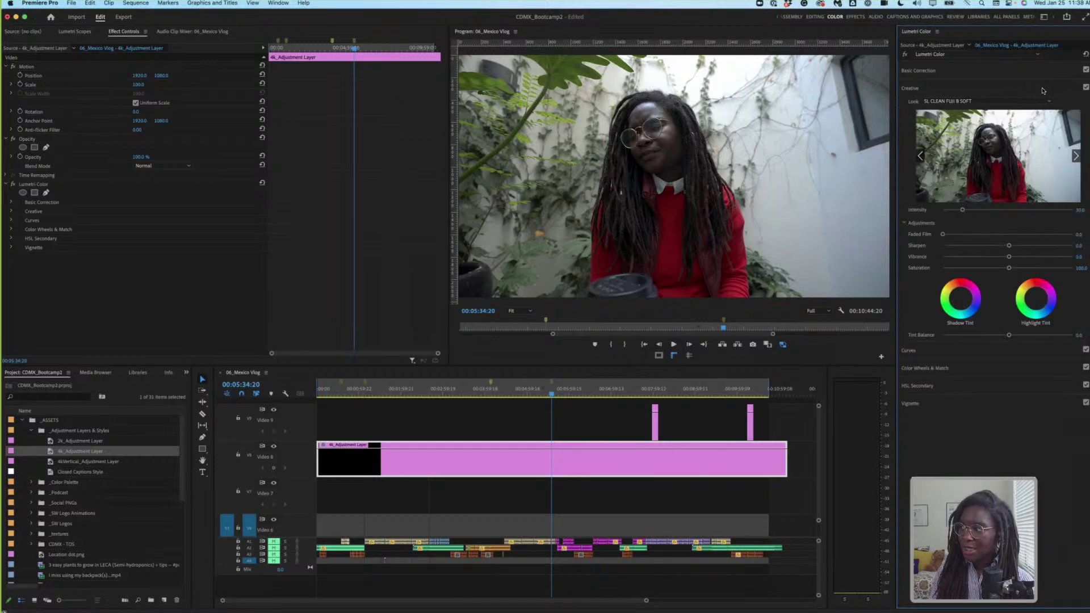
{"action": "left_click_drag", "start_coordinate": [943, 234], "coordinate": [977, 235]}
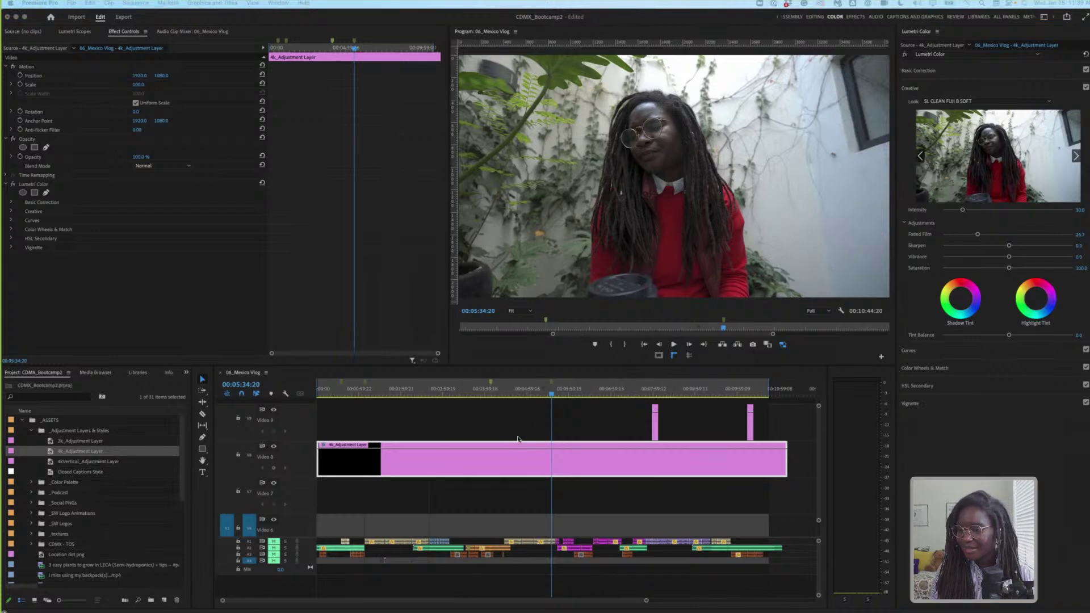
- Go to the market shot of limes and red crates at 00:04:25:15 and hide the adjustment layer's track, Video 8
{"action": "scroll", "coordinate": [519, 439], "scroll_direction": "down", "scroll_amount": 5}
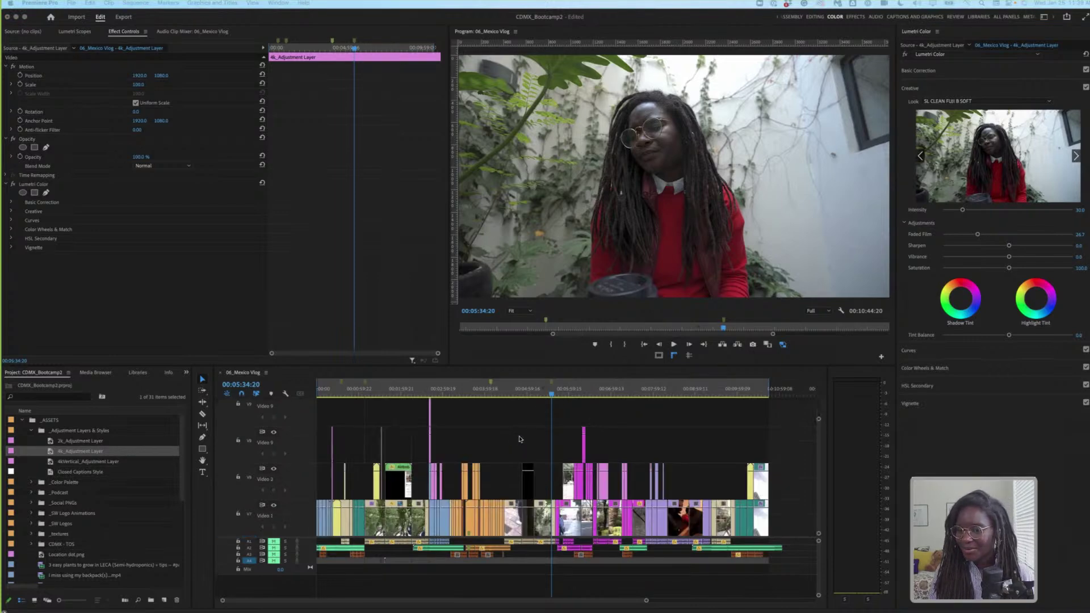
{"action": "left_click", "coordinate": [520, 396]}
{"action": "left_click", "coordinate": [521, 393]}
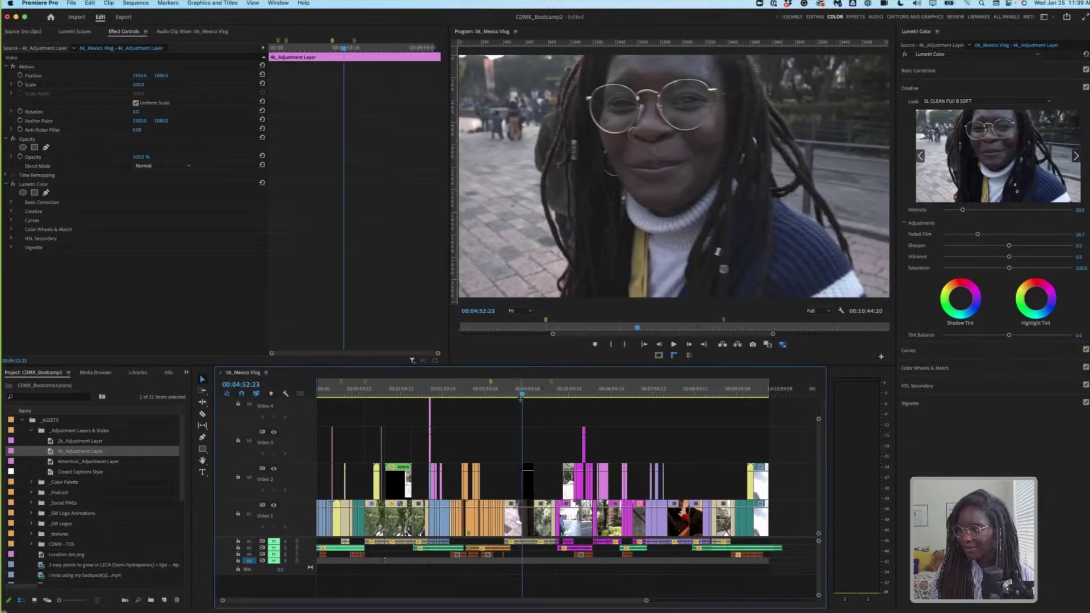
{"action": "key", "text": "equal"}
{"action": "key", "text": "equal"}
{"action": "key", "text": "equal"}
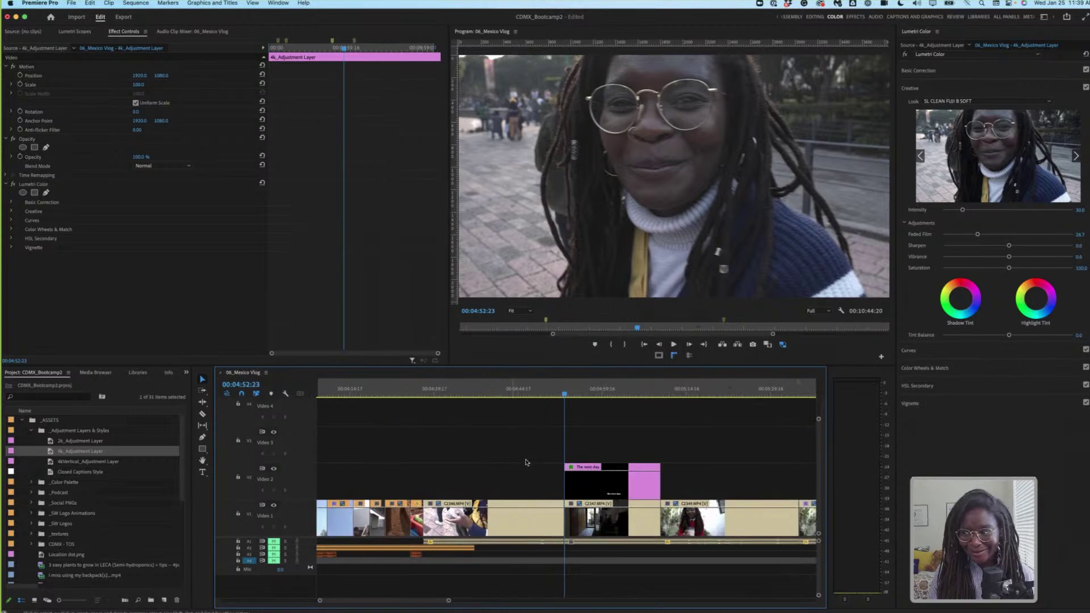
{"action": "left_click", "coordinate": [443, 394]}
{"action": "left_click_drag", "start_coordinate": [443, 396], "coordinate": [410, 395]}
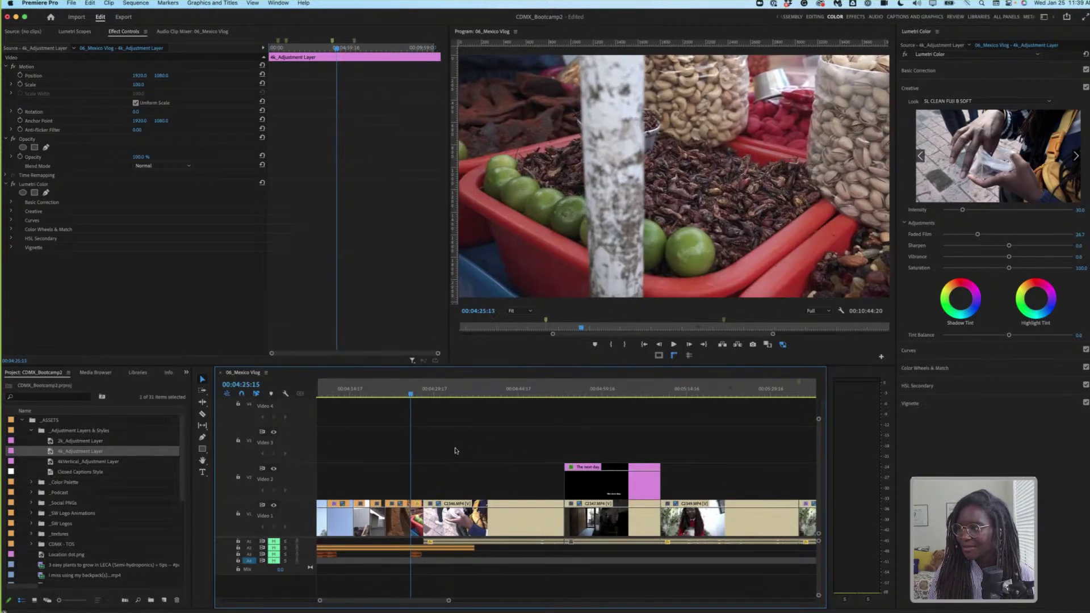
{"action": "scroll", "coordinate": [476, 473], "scroll_direction": "up", "scroll_amount": 5}
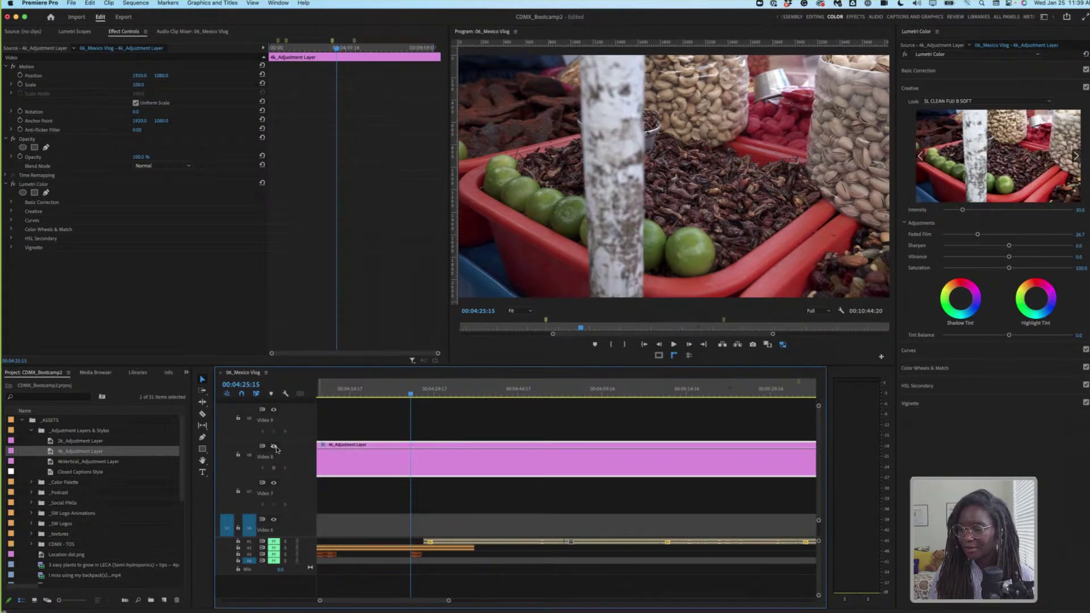
{"action": "scroll", "coordinate": [483, 495], "scroll_direction": "down", "scroll_amount": 5}
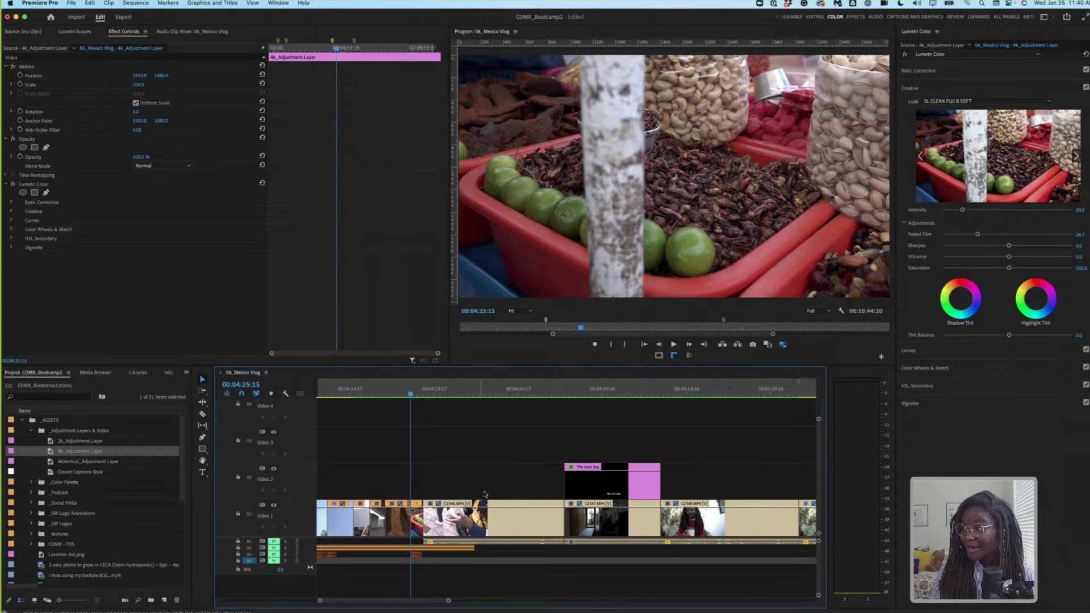
- Display the Lumetri Scopes, play into the market clip and stop at 00:04:26:19, and auto-correct the clip in Basic Correction
{"action": "left_click", "coordinate": [77, 31]}
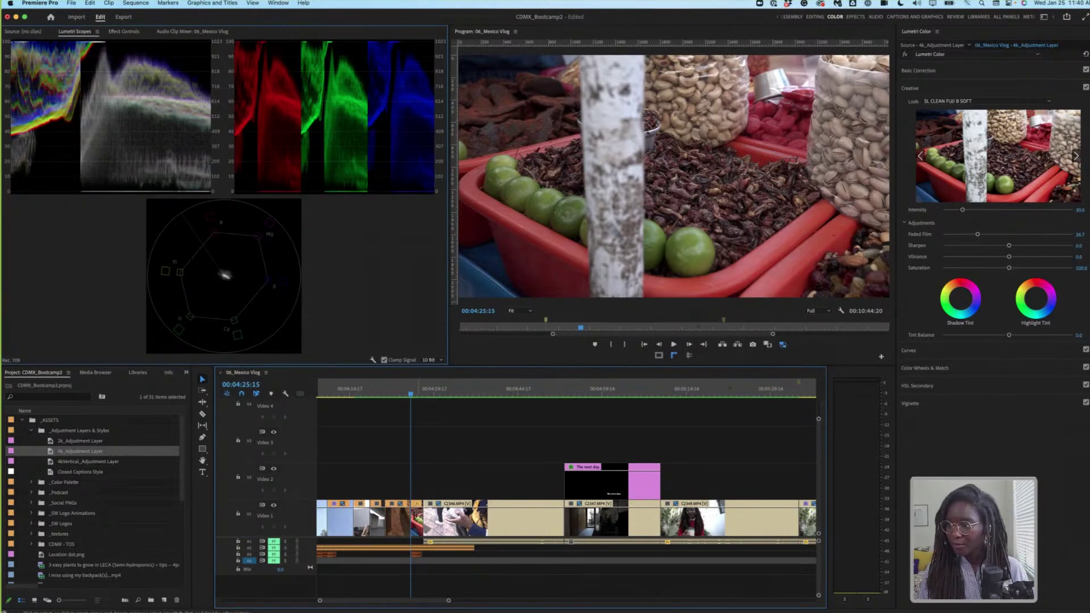
{"action": "left_click", "coordinate": [416, 518]}
{"action": "key", "text": "space"}
{"action": "key", "text": "space"}
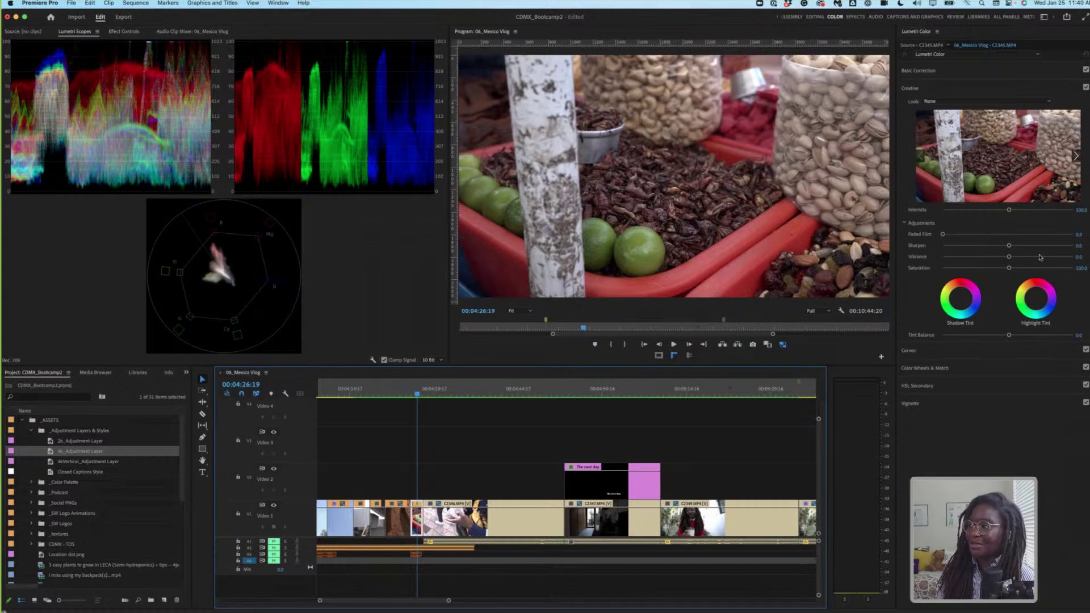
{"action": "left_click", "coordinate": [977, 71]}
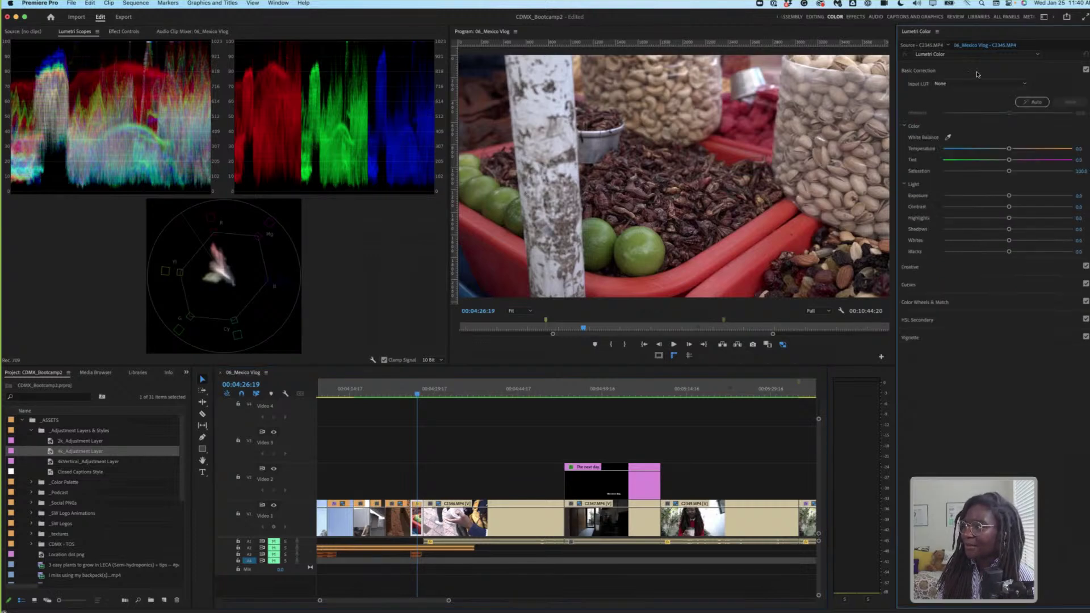
{"action": "left_click", "coordinate": [1034, 102]}
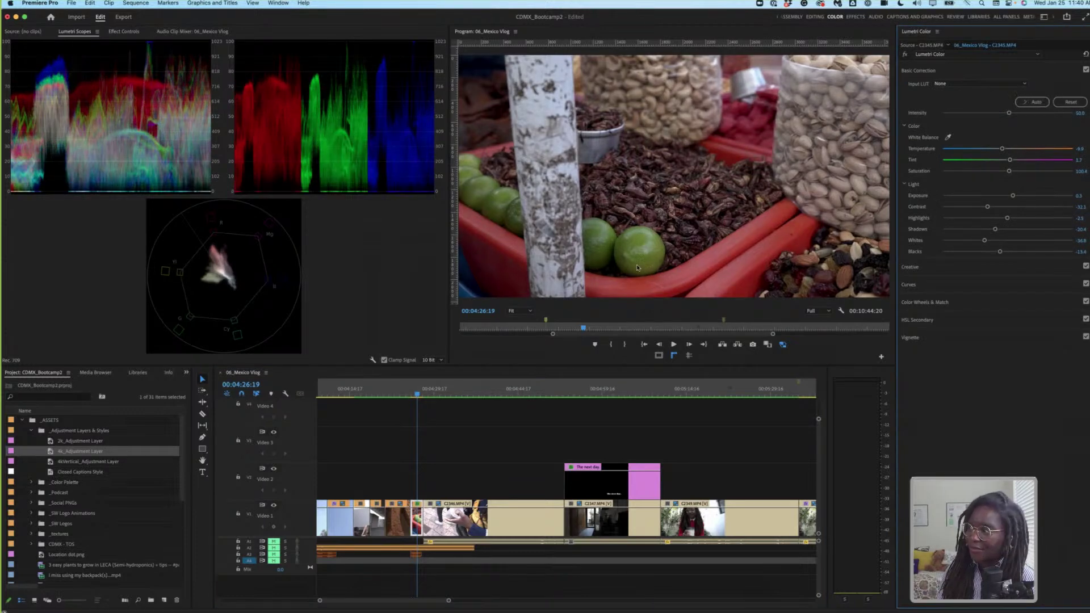
- Set the market clip's Contrast to about -4, Whites to about -24 and Blacks to -1.0, and show the adjustment layer's track again
{"action": "left_click", "coordinate": [999, 252]}
{"action": "left_click_drag", "start_coordinate": [999, 252], "coordinate": [1005, 208]}
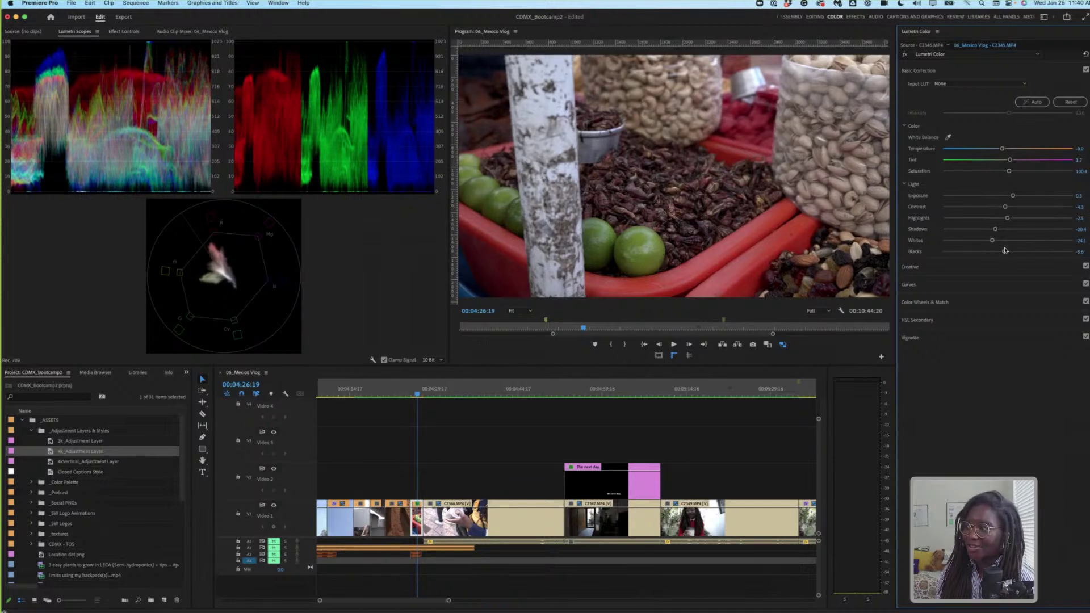
{"action": "left_click_drag", "start_coordinate": [1005, 252], "coordinate": [1007, 252]}
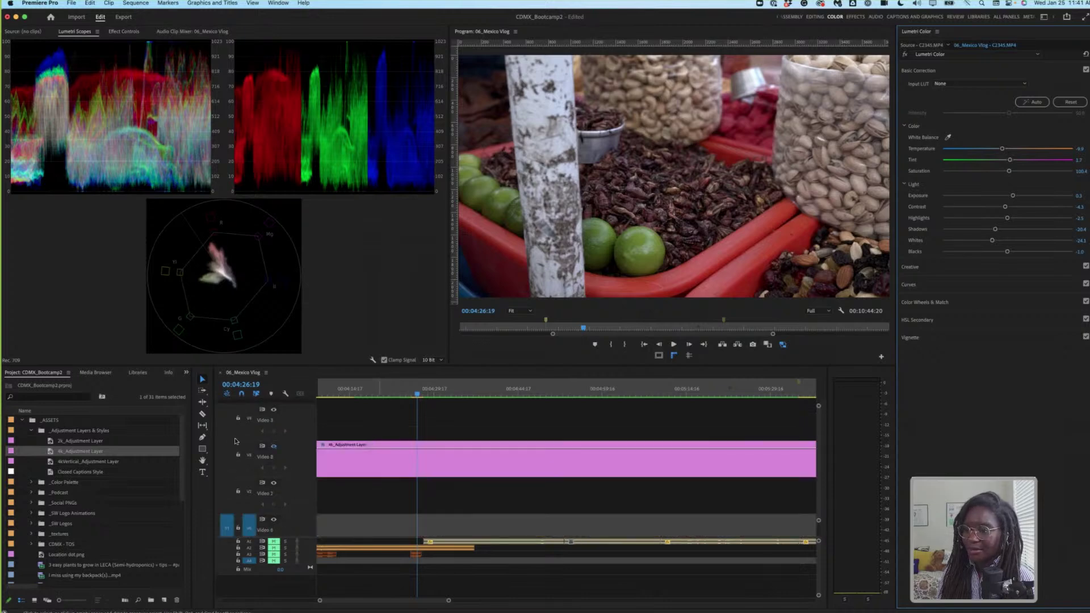
{"action": "left_click", "coordinate": [415, 468]}
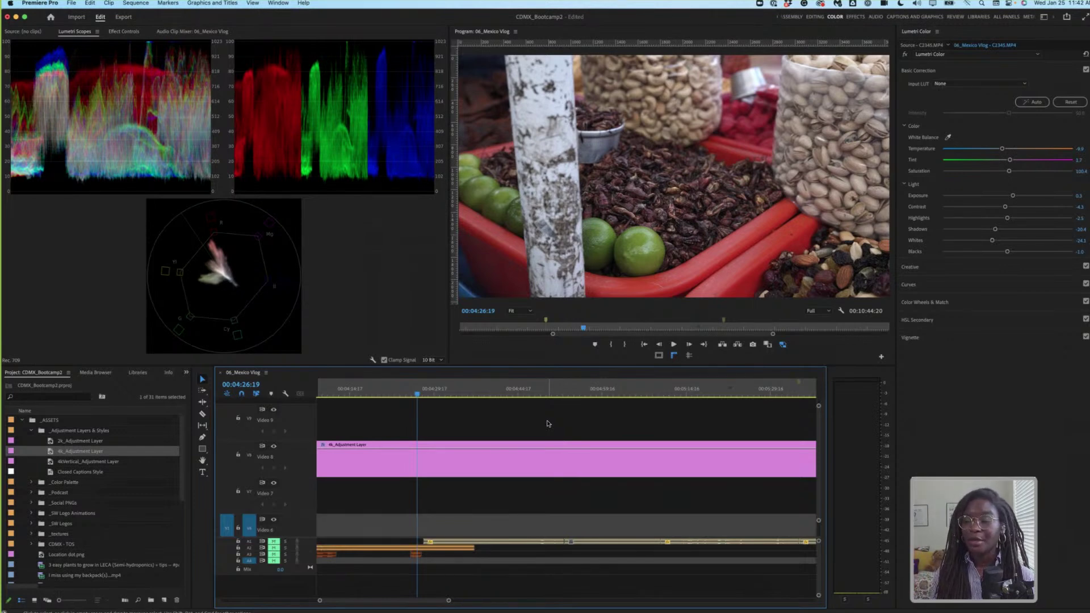
- Switch to Chrome and display a QR code for the QT Gamma Compensation.cube page, scroll through the file, and dismiss the code
{"action": "mouse_move", "coordinate": [641, 604]}
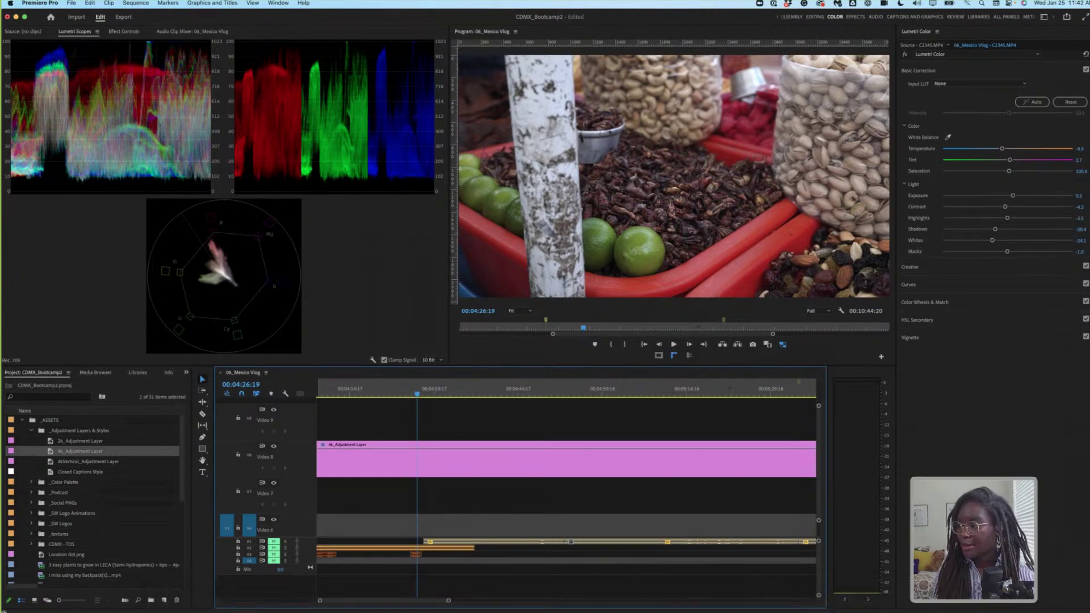
{"action": "left_click", "coordinate": [900, 602]}
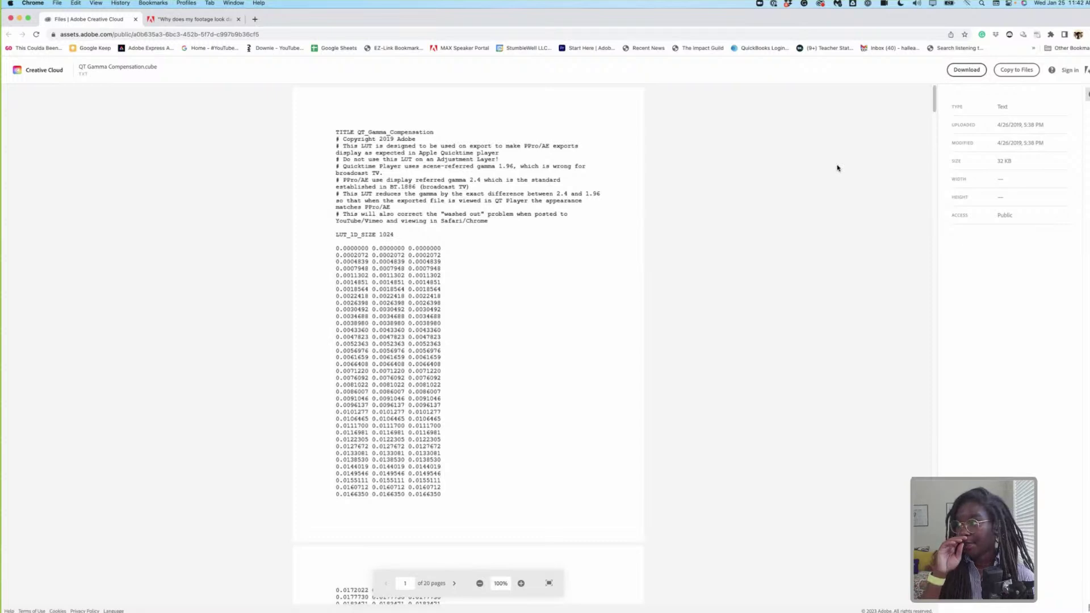
{"action": "left_click", "coordinate": [950, 35]}
{"action": "left_click", "coordinate": [910, 91]}
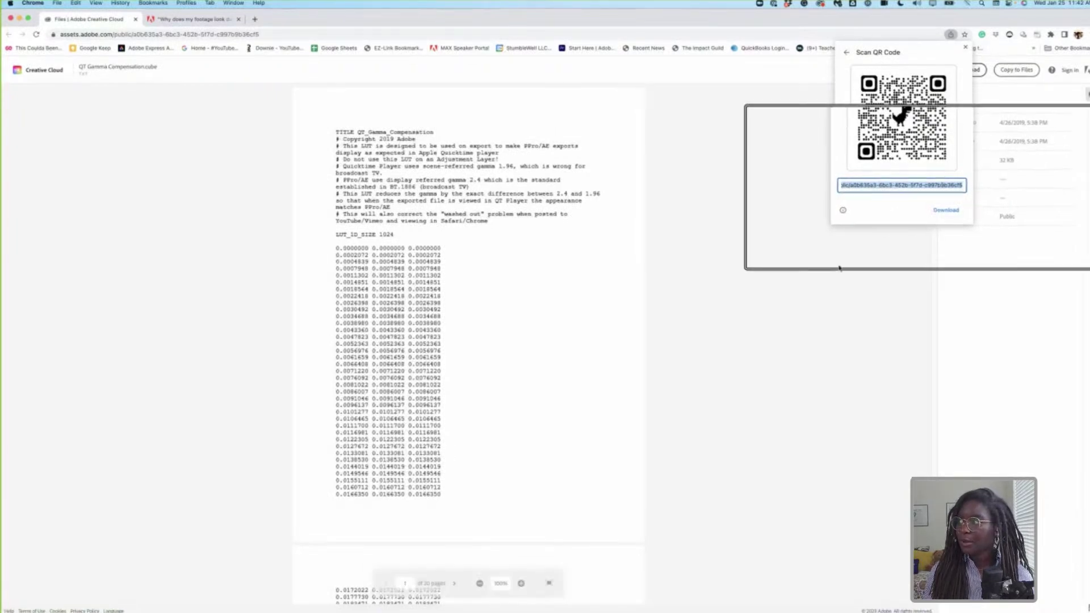
{"action": "scroll", "coordinate": [844, 266], "scroll_direction": "down", "scroll_amount": 3}
{"action": "scroll", "coordinate": [843, 266], "scroll_direction": "down", "scroll_amount": 1}
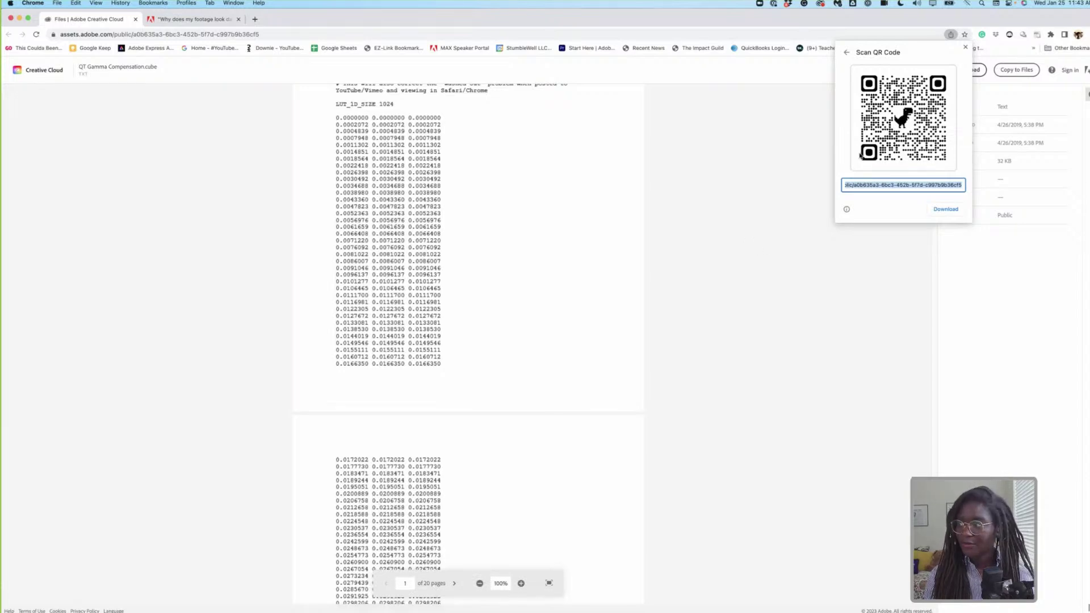
{"action": "left_click", "coordinate": [689, 537]}
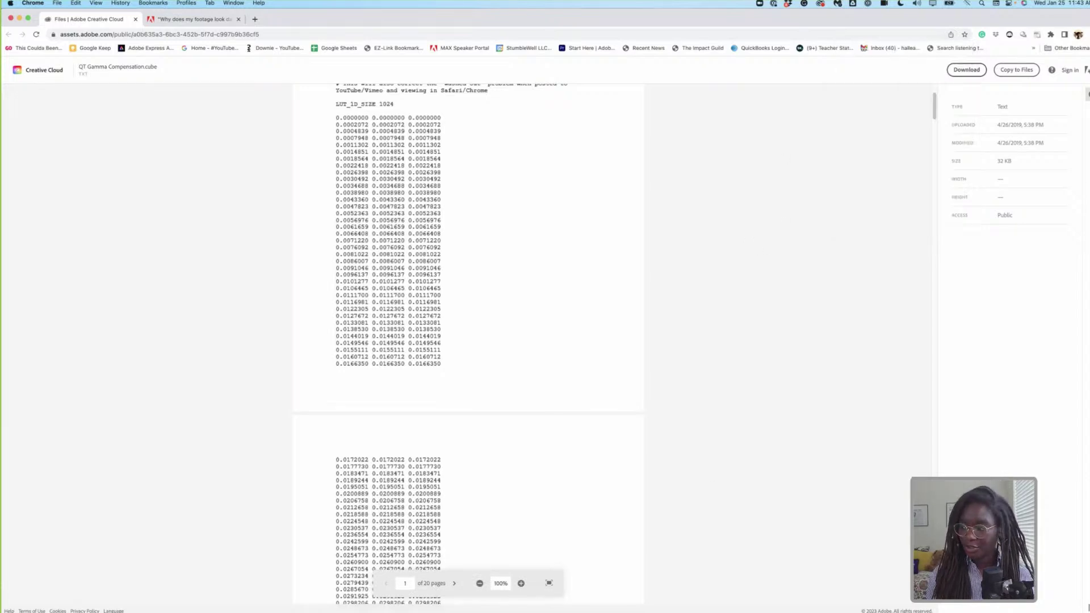
- Switch back to Premiere Pro and mark in and out points around the market clip, leaving the playhead inside the range at 00:04:26:19
{"action": "mouse_move", "coordinate": [689, 610]}
{"action": "left_click", "coordinate": [752, 596]}
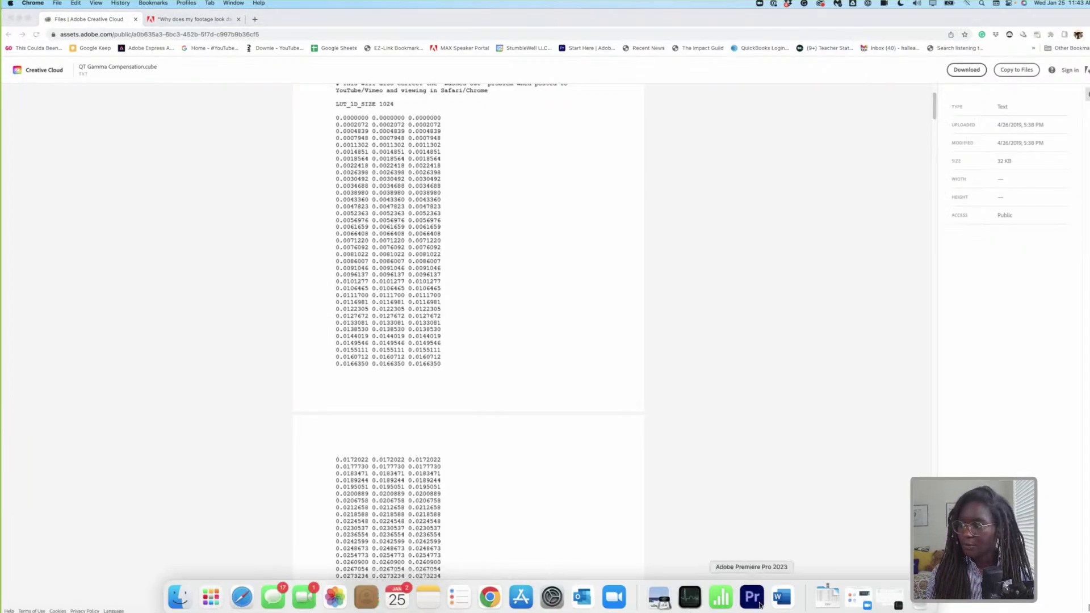
{"action": "key", "text": "="}
{"action": "scroll", "coordinate": [511, 460], "scroll_direction": "down", "scroll_amount": 5}
{"action": "scroll", "coordinate": [544, 480], "scroll_direction": "down", "scroll_amount": 1}
{"action": "left_click_drag", "start_coordinate": [561, 393], "coordinate": [550, 395]}
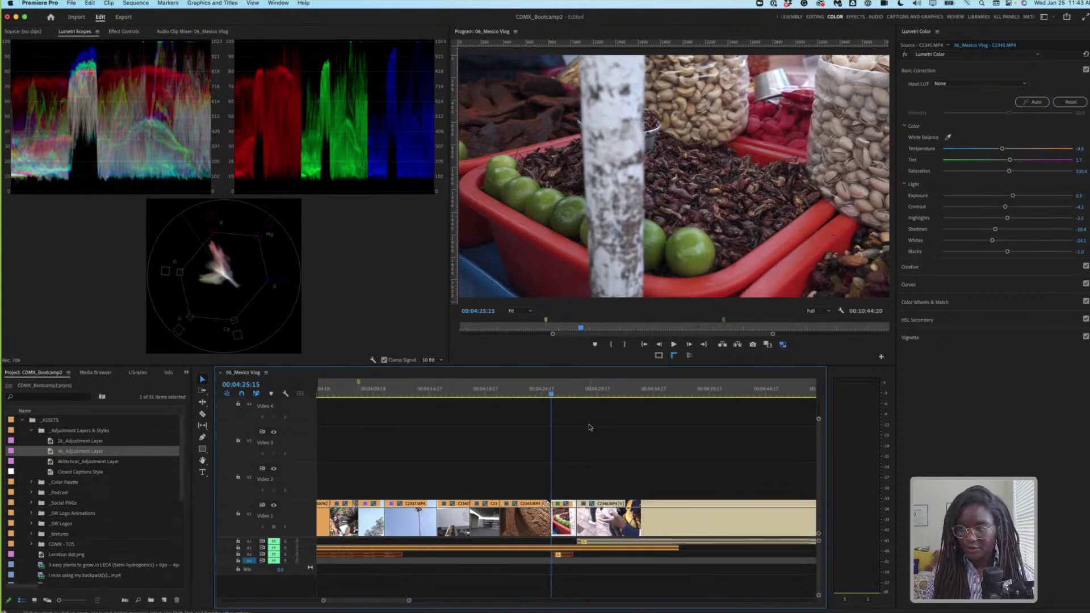
{"action": "key", "text": "i"}
{"action": "left_click_drag", "start_coordinate": [567, 392], "coordinate": [579, 392]}
{"action": "key", "text": "o"}
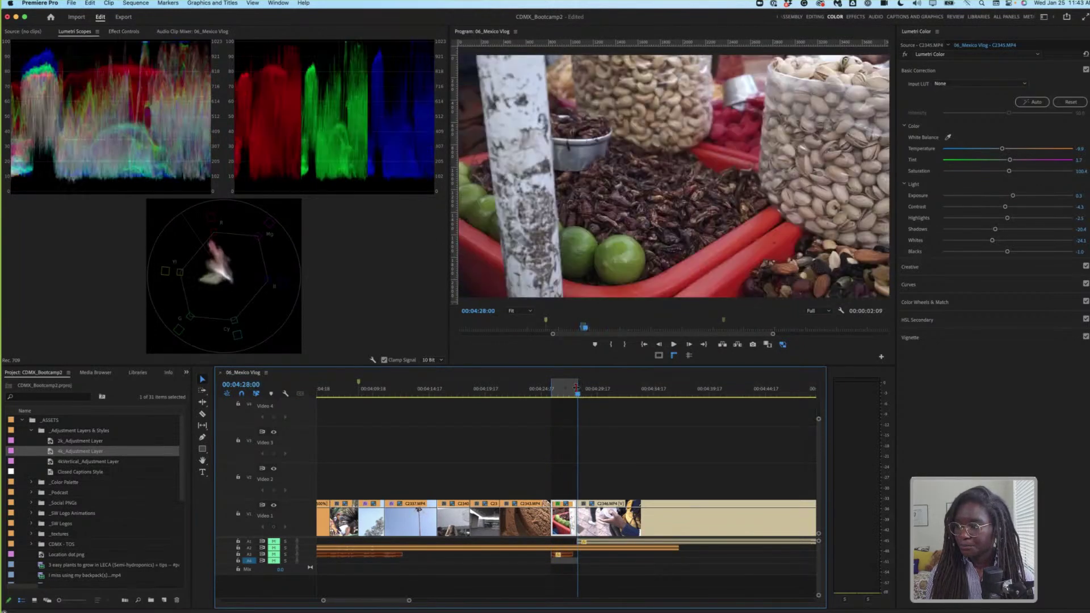
{"action": "left_click_drag", "start_coordinate": [575, 388], "coordinate": [565, 394]}
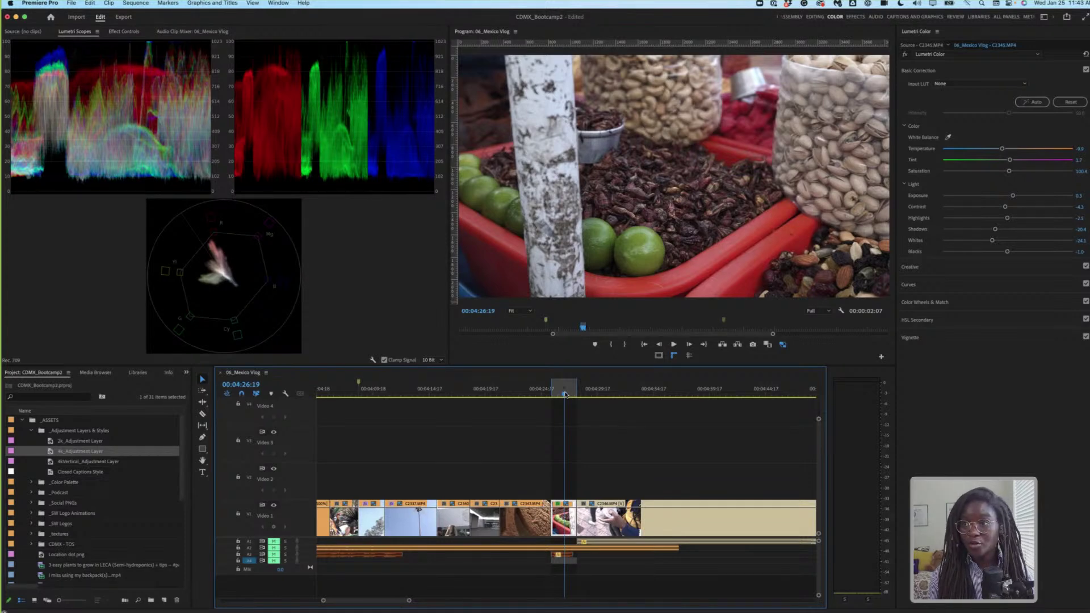
- Open the media export settings for the marked range and name the output file Bugs_NOGamma.mp4
{"action": "key", "text": "super+m"}
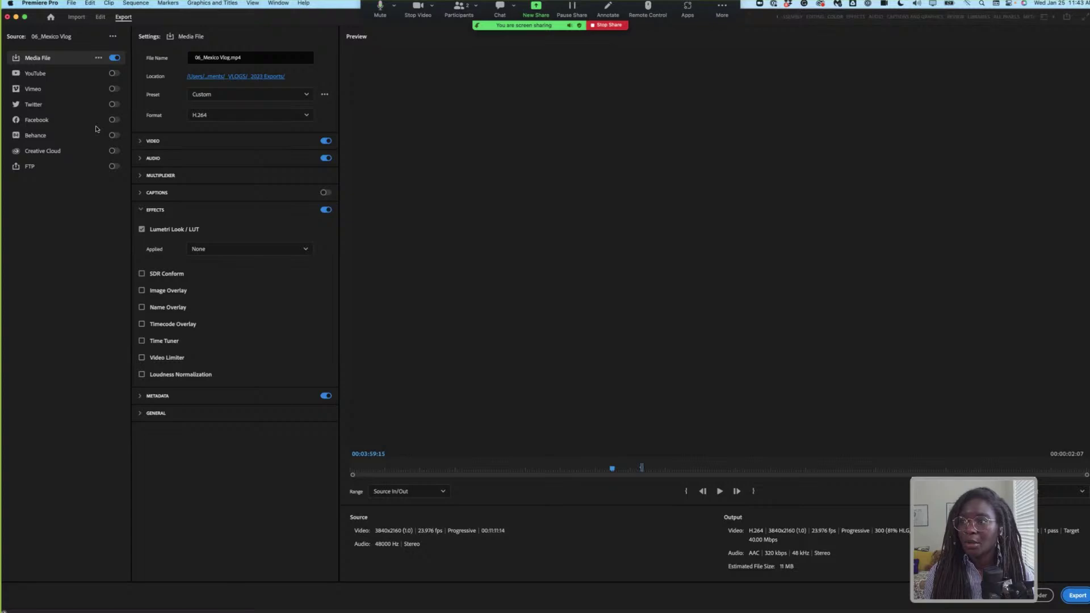
{"action": "left_click", "coordinate": [225, 57]}
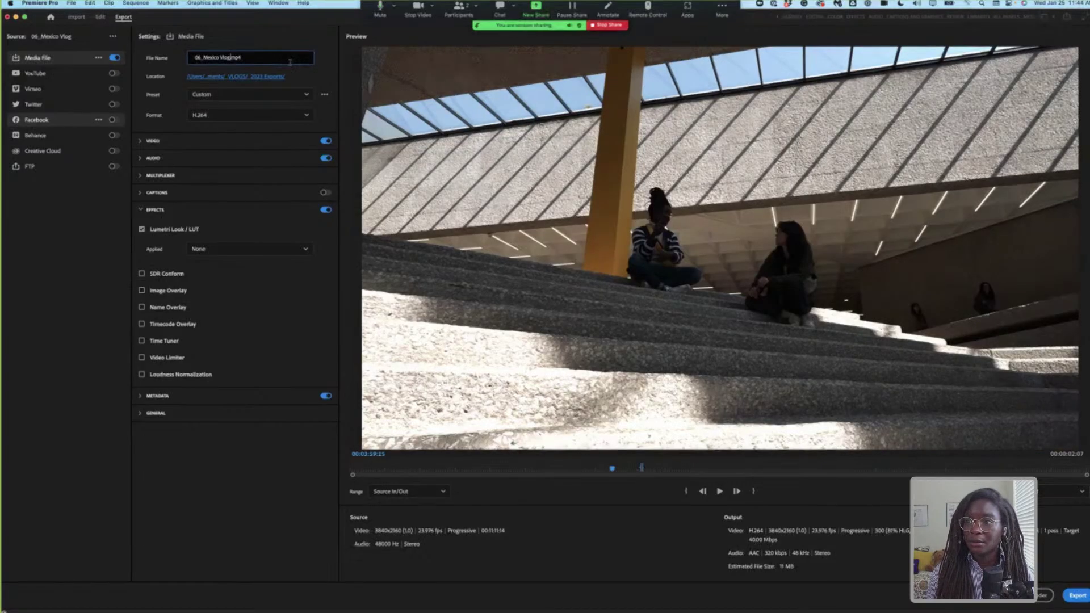
{"action": "key", "text": "BackSpace"}
{"action": "key", "text": "BackSpace"}
{"action": "key", "text": "BackSpace"}
{"action": "key", "text": "BackSpace"}
{"action": "key", "text": "BackSpace"}
{"action": "key", "text": "BackSpace"}
{"action": "key", "text": "BackSpace"}
{"action": "key", "text": "BackSpace"}
{"action": "key", "text": "BackSpace"}
{"action": "key", "text": "BackSpace"}
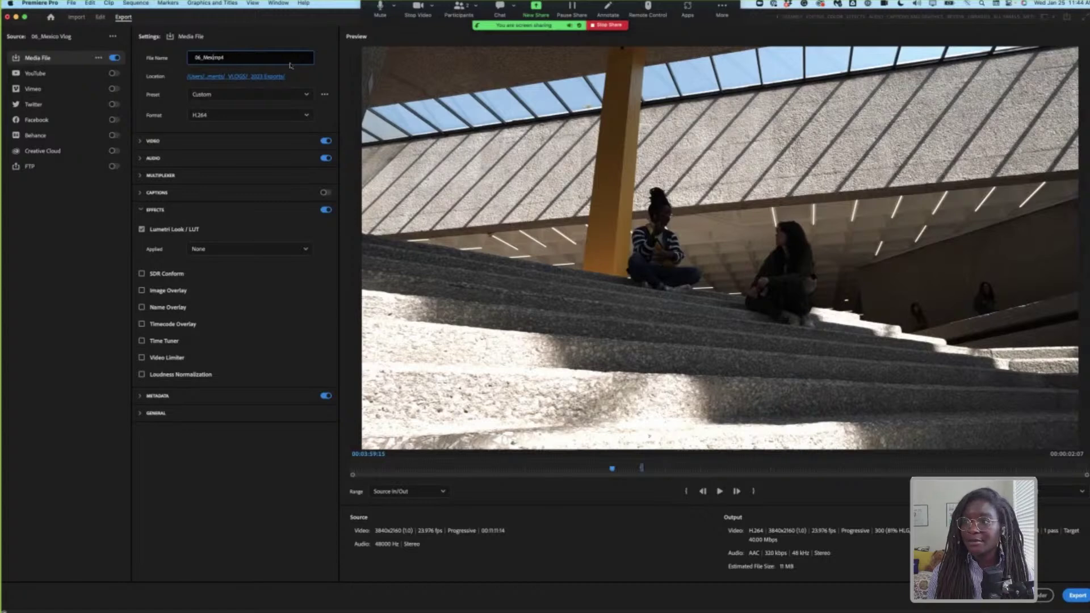
{"action": "key", "text": "BackSpace"}
{"action": "key", "text": "BackSpace"}
{"action": "key", "text": "BackSpace"}
{"action": "key", "text": "BackSpace"}
{"action": "key", "text": "BackSpace"}
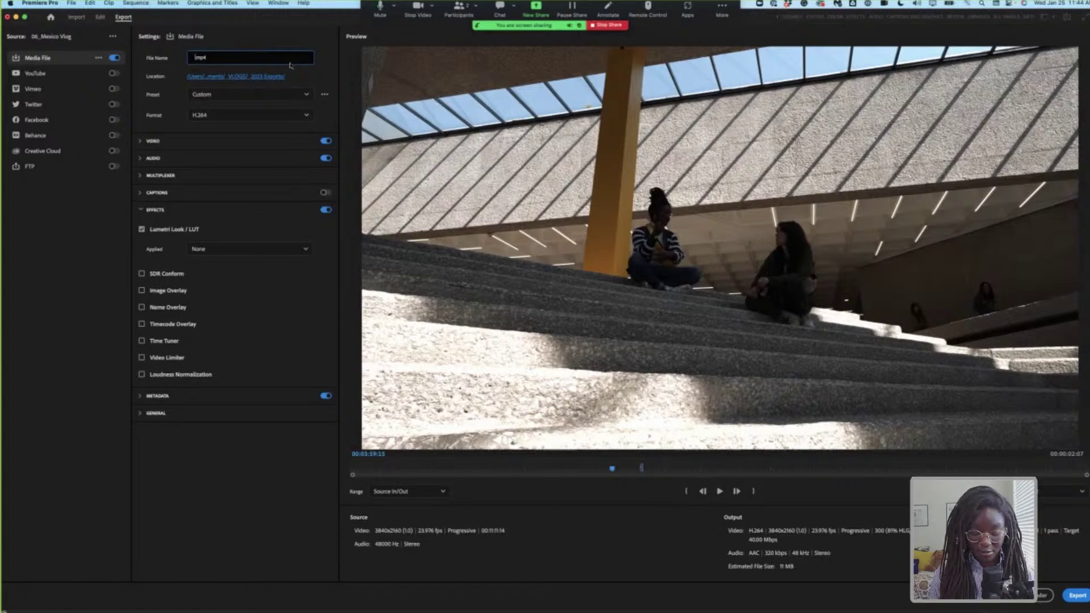
{"action": "type", "text": "Bg"}
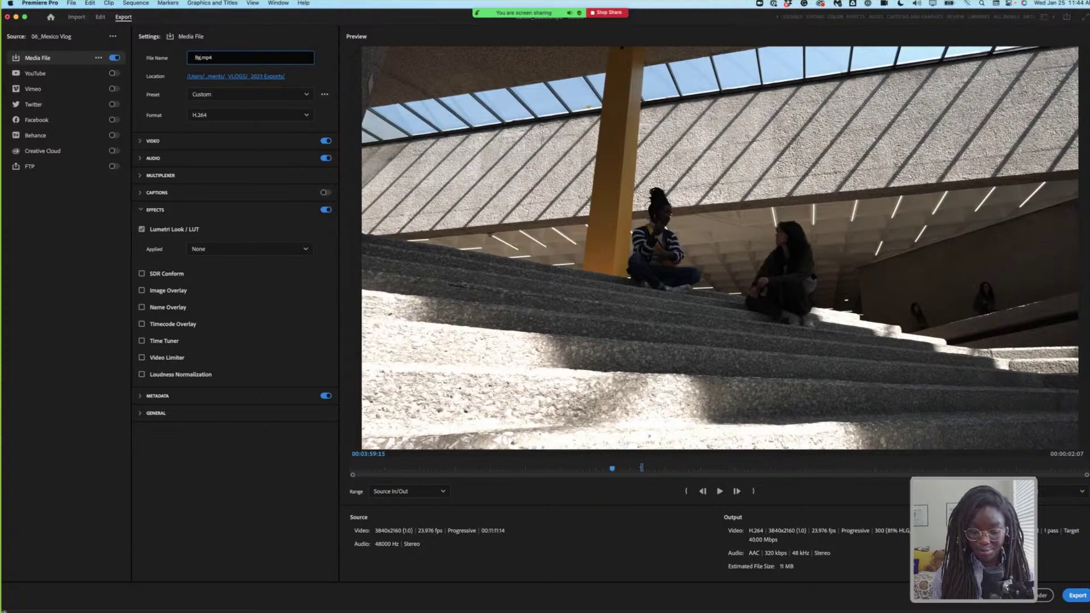
{"action": "type", "text": "p"}
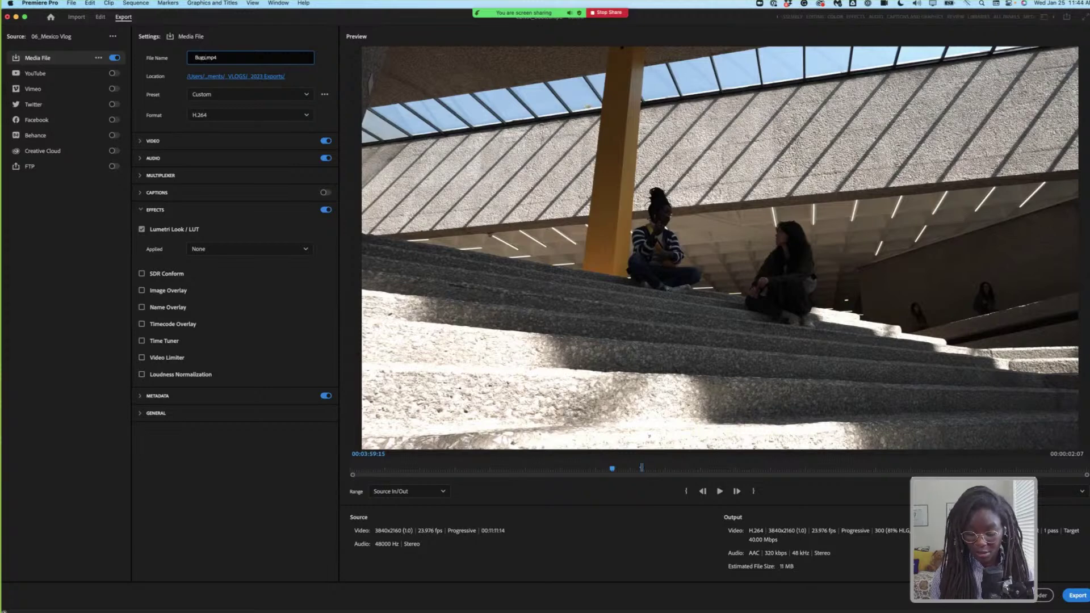
{"action": "type", "text": "s_NOGamma"}
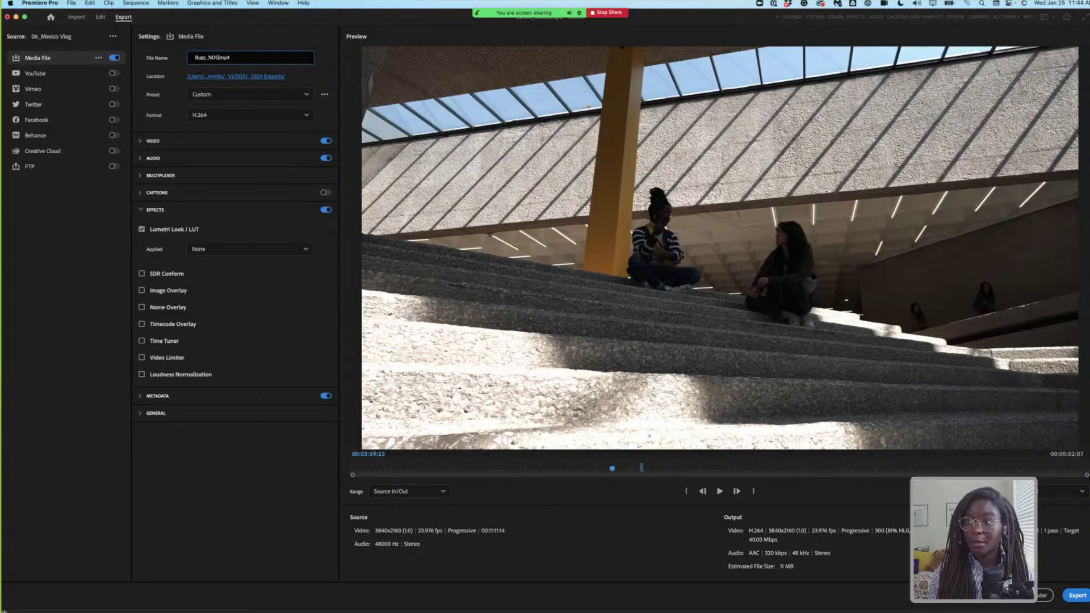
{"action": "key", "text": "Return"}
- Set the export location to the Desktop folder
{"action": "left_click", "coordinate": [270, 78]}
{"action": "left_click", "coordinate": [419, 182]}
{"action": "left_click", "coordinate": [698, 293]}
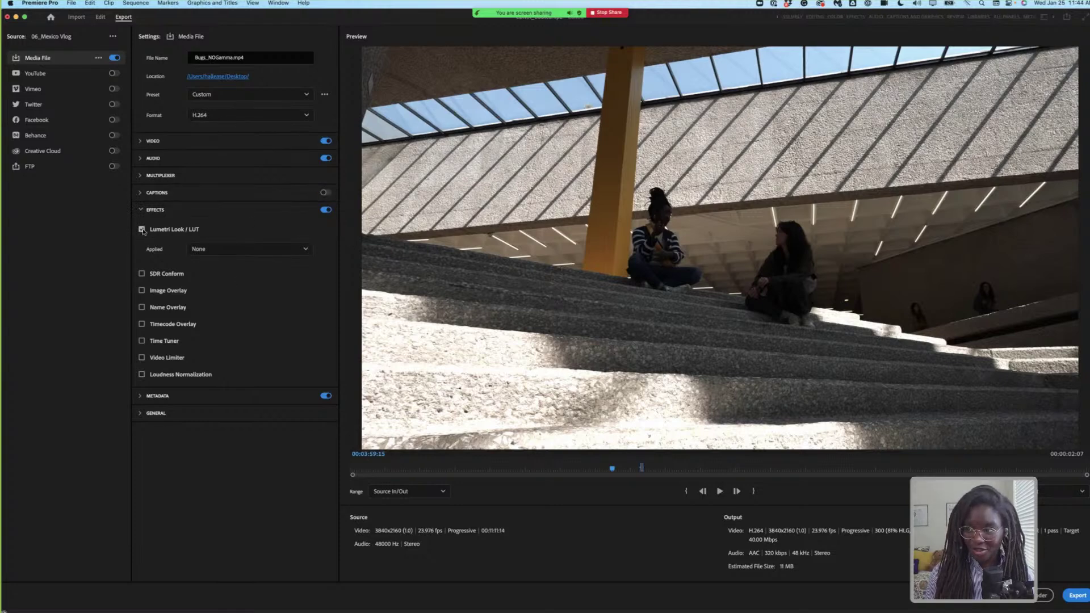
- Disable the Lumetri Look / LUT export effect and export the marked clip as Bugs_NOGamma.mp4
{"action": "left_click", "coordinate": [142, 229]}
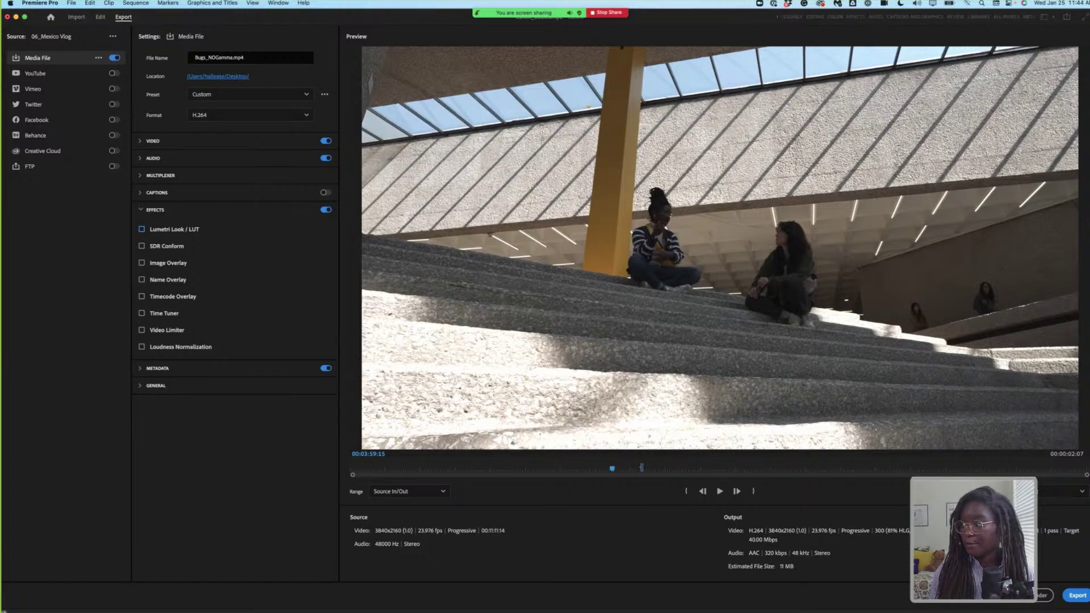
{"action": "left_click", "coordinate": [1077, 597]}
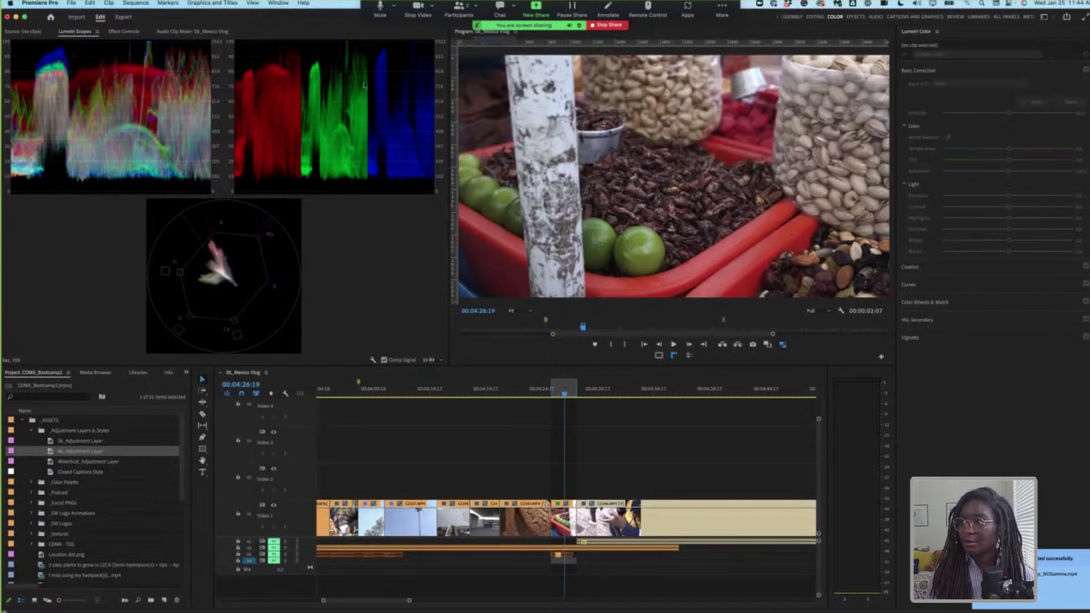
- Hide the floating meeting controls and compare Bugs_NOGamma.mp4 in QuickTime Player with the Program monitor, then close the player window
{"action": "left_click", "coordinate": [721, 8]}
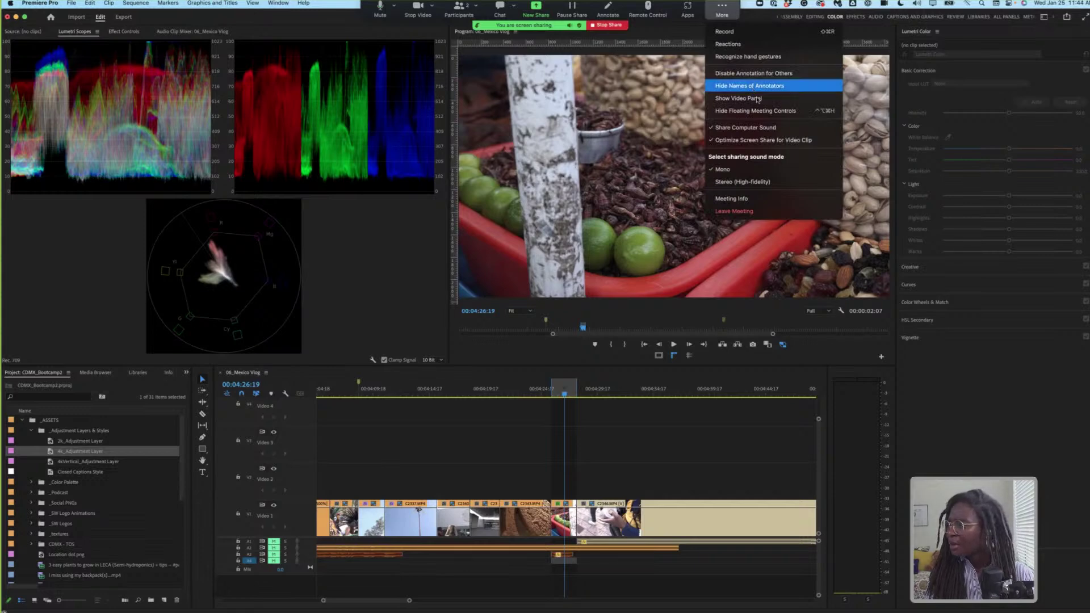
{"action": "left_click", "coordinate": [770, 112]}
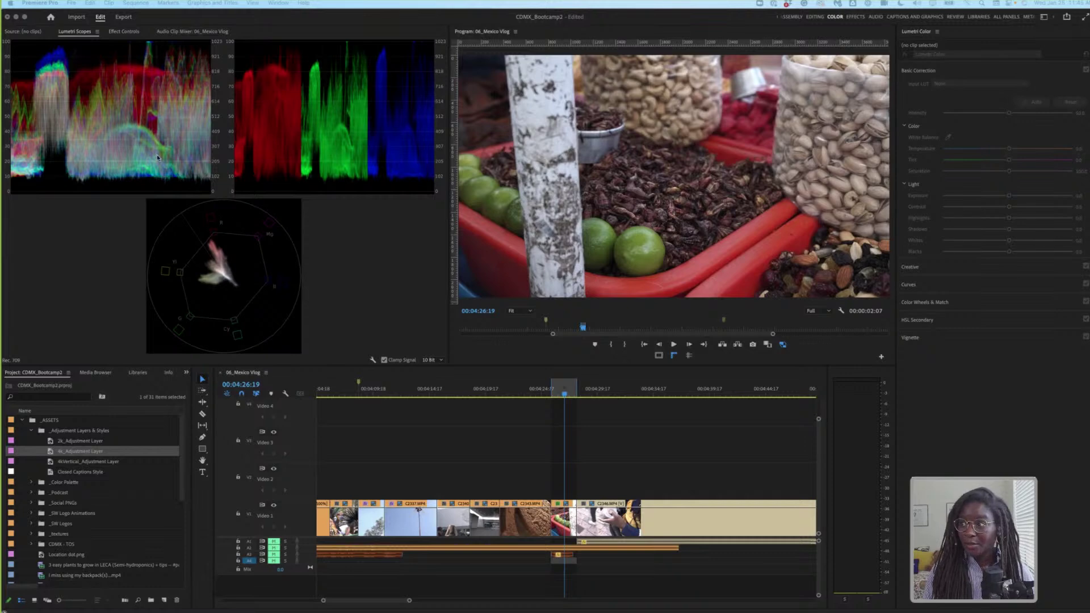
{"action": "left_click", "coordinate": [535, 120]}
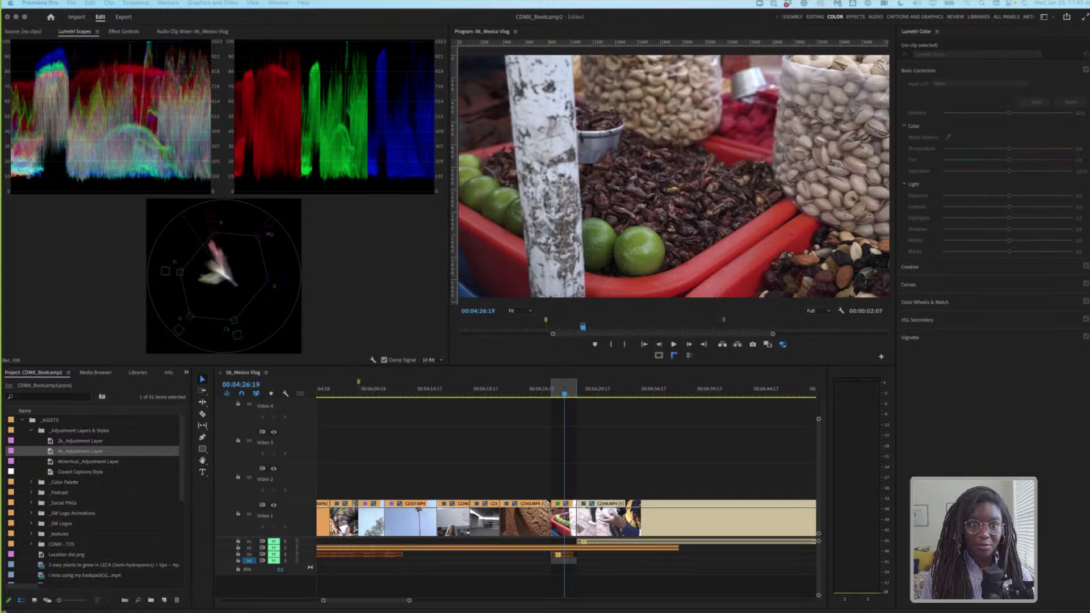
{"action": "left_click_drag", "start_coordinate": [344, 84], "coordinate": [407, 316]}
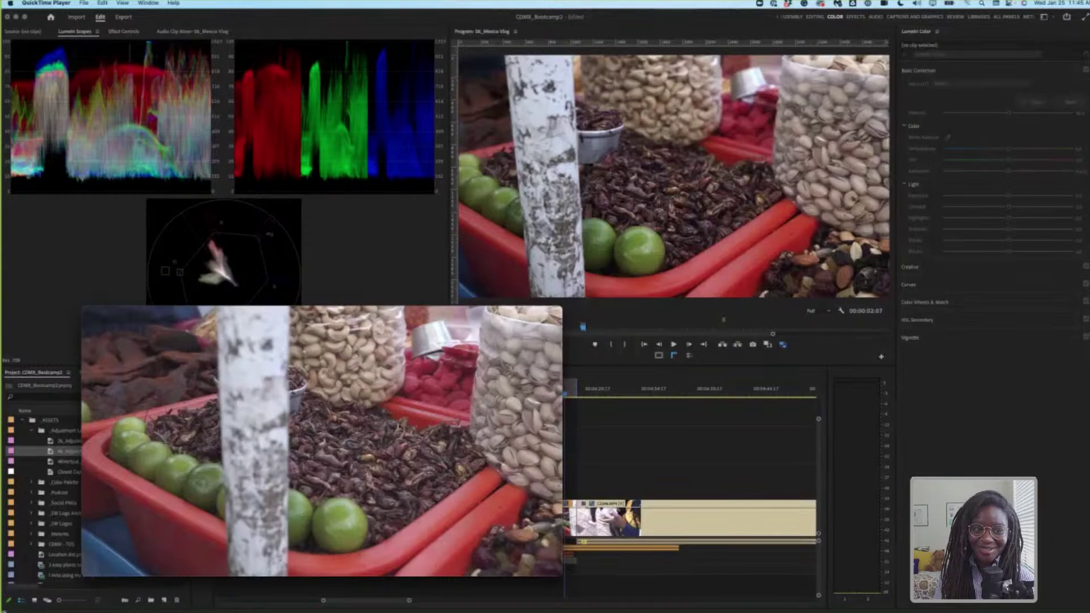
{"action": "mouse_move", "coordinate": [406, 398]}
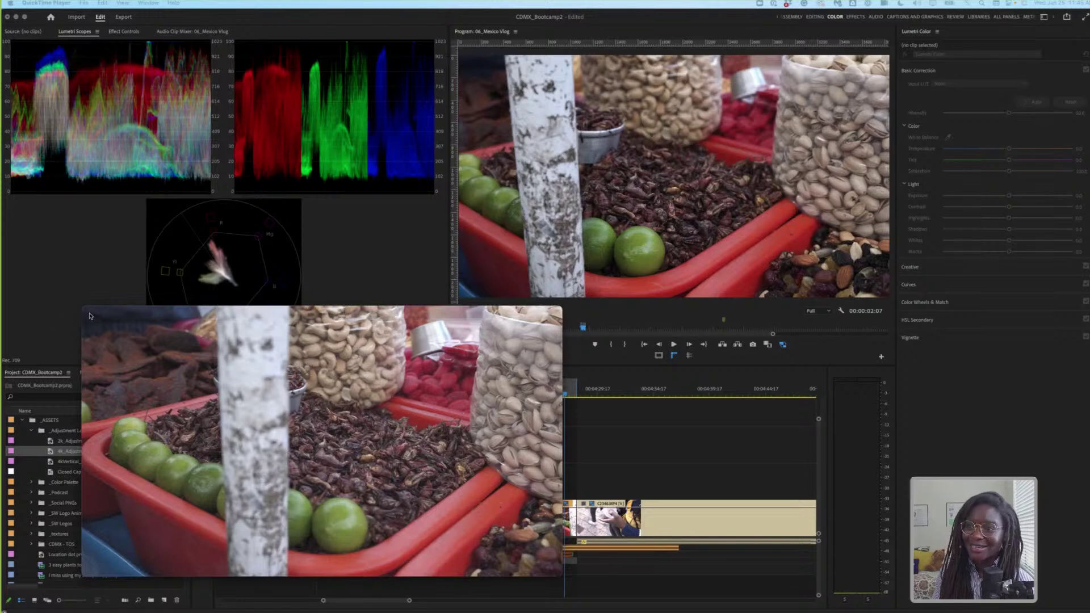
{"action": "left_click", "coordinate": [88, 314]}
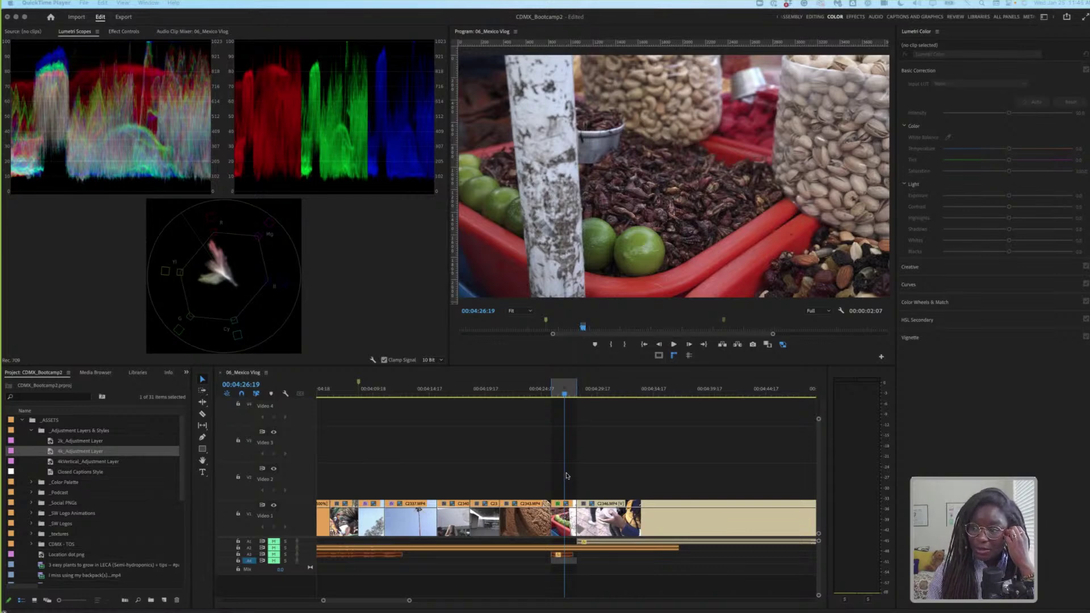
- Switch back to Premiere Pro, reopen the media export settings for the marked range, and name the output file Bugs_WithGamma.mp4
{"action": "left_click", "coordinate": [569, 514]}
{"action": "left_click", "coordinate": [568, 520]}
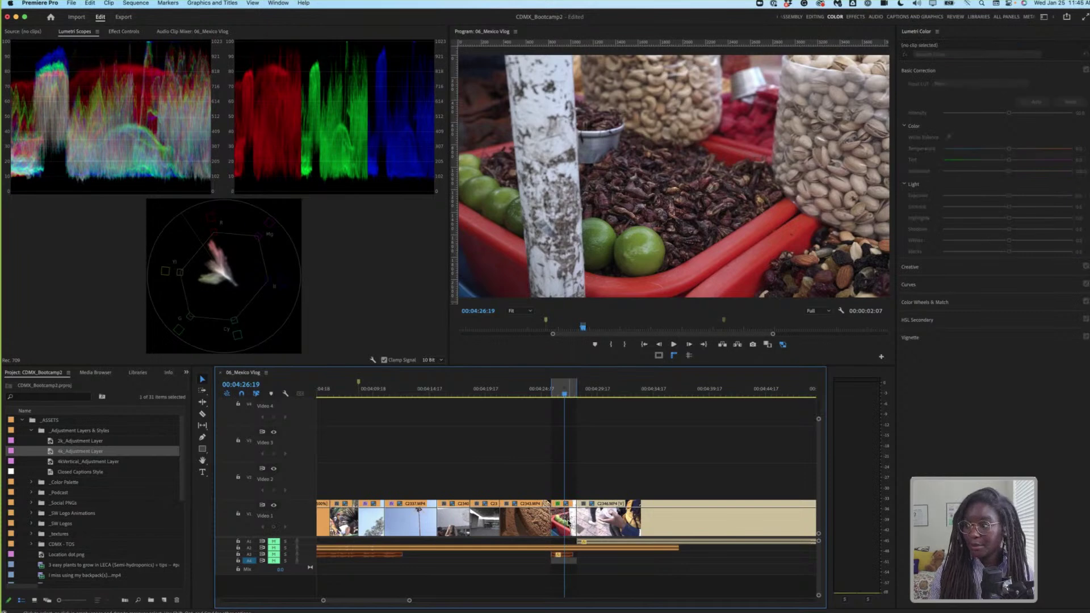
{"action": "key", "text": "super+m"}
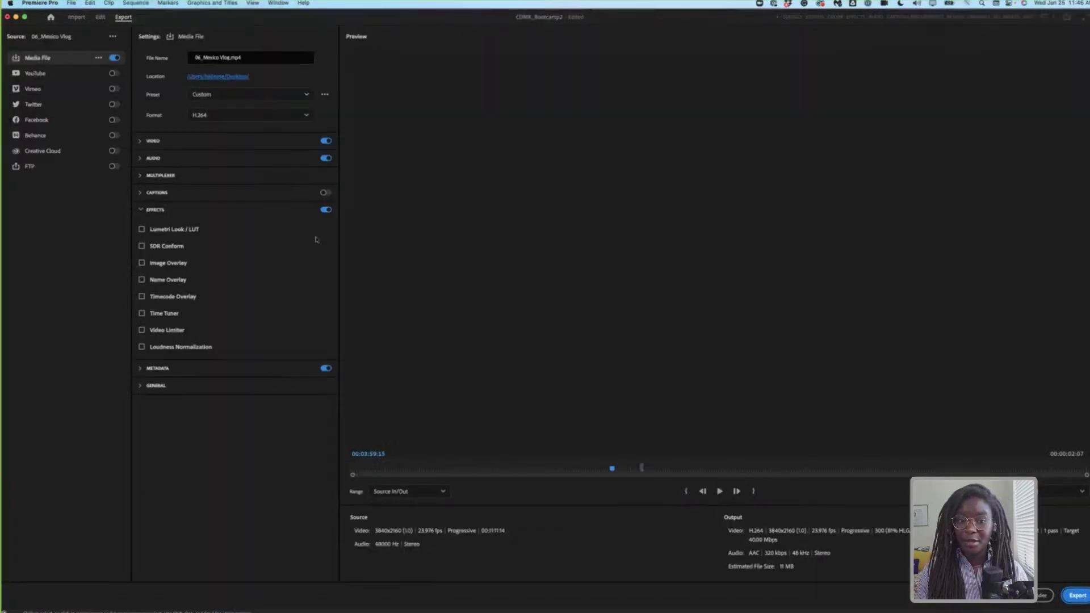
{"action": "mouse_move", "coordinate": [551, 596]}
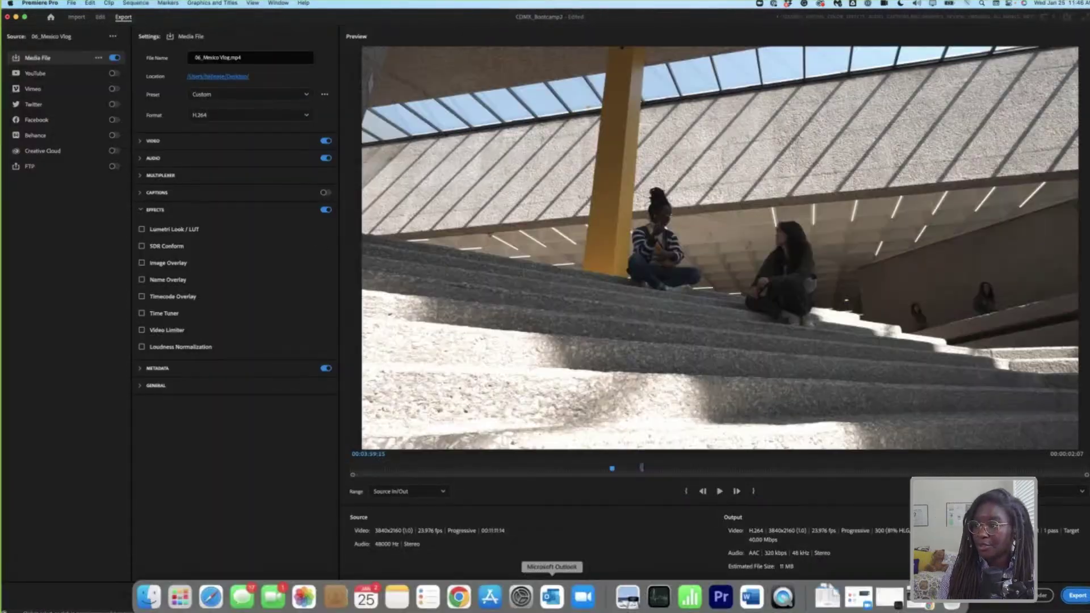
{"action": "left_click", "coordinate": [220, 57]}
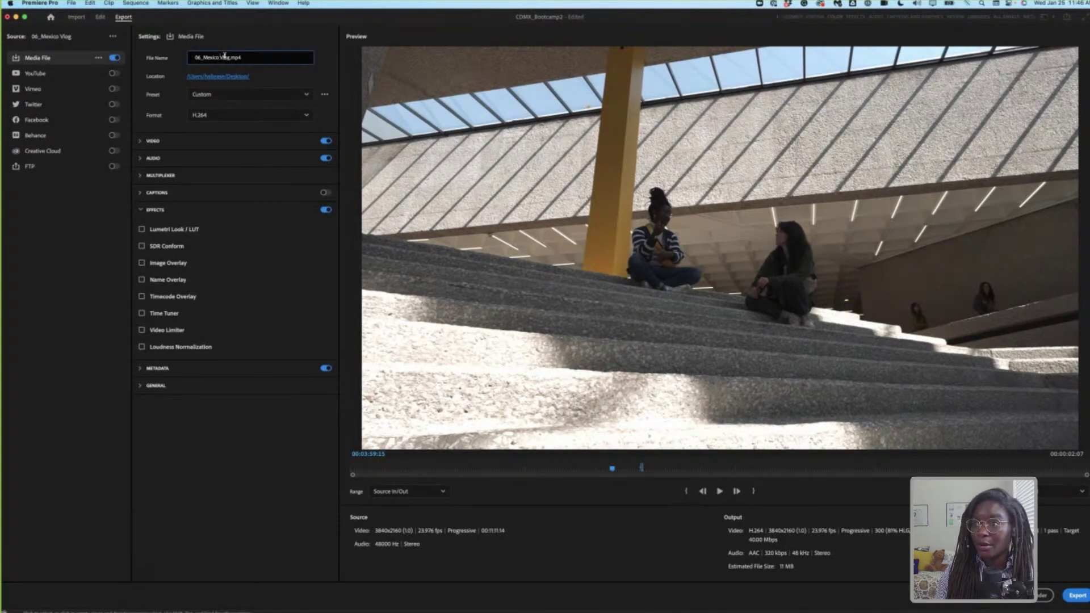
{"action": "left_click_drag", "start_coordinate": [231, 58], "coordinate": [167, 51]}
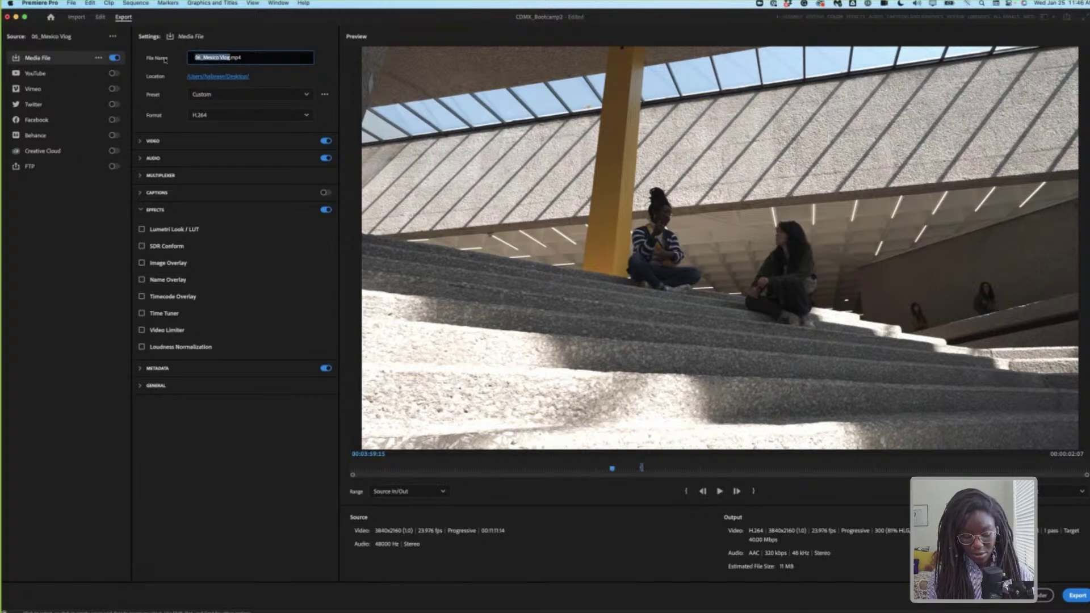
{"action": "type", "text": "Bugs_W"}
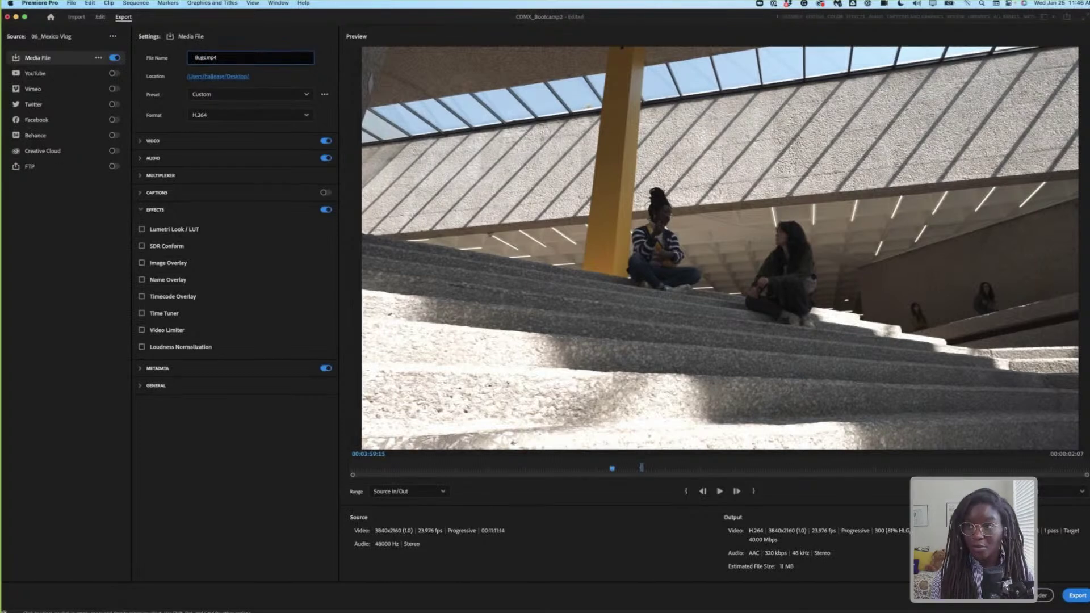
{"action": "type", "text": "ithGamma"}
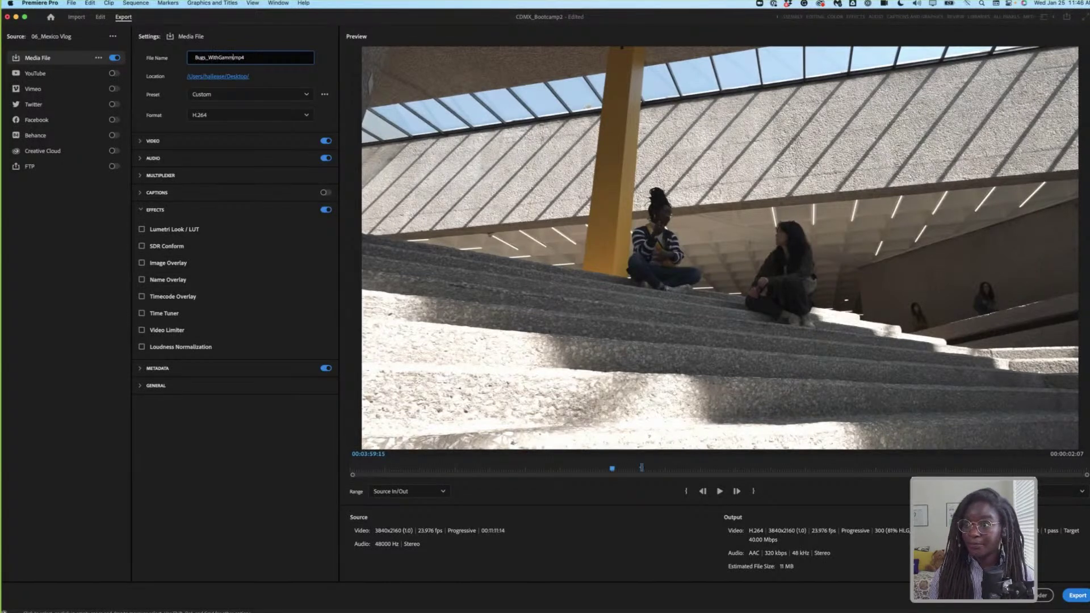
- Enable the Lumetri Look / LUT export effect and open the file browser for choosing a custom LUT
{"action": "left_click", "coordinate": [162, 211]}
{"action": "left_click", "coordinate": [140, 210]}
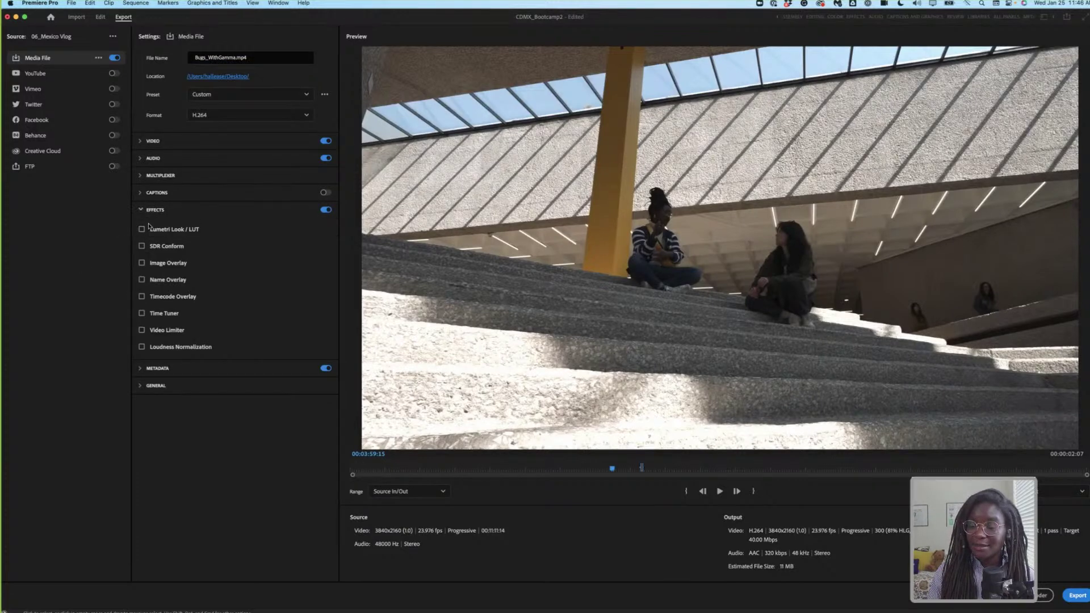
{"action": "left_click", "coordinate": [142, 230]}
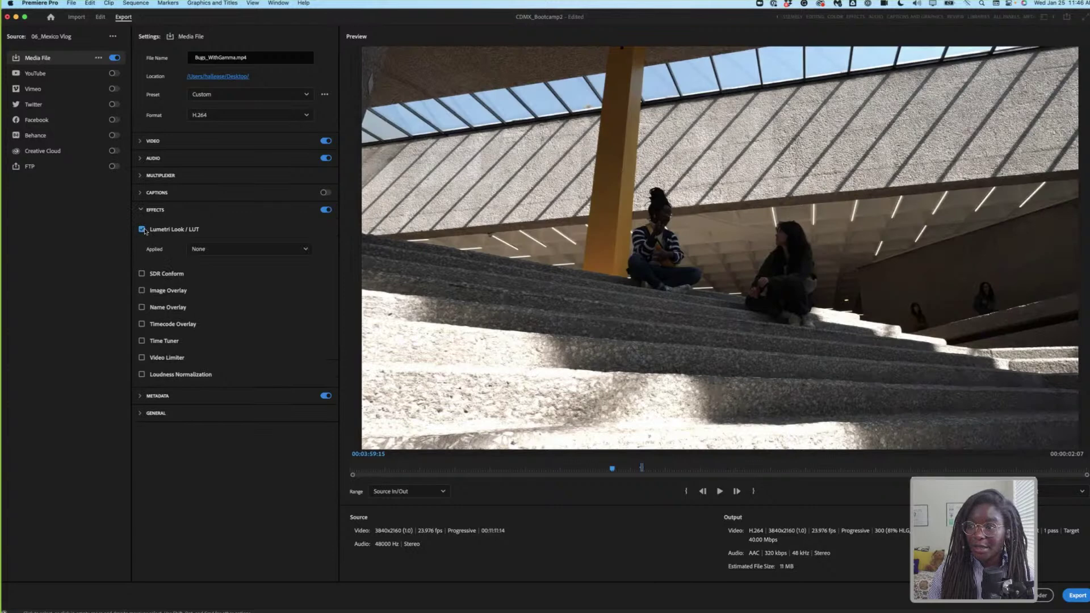
{"action": "left_click", "coordinate": [256, 255]}
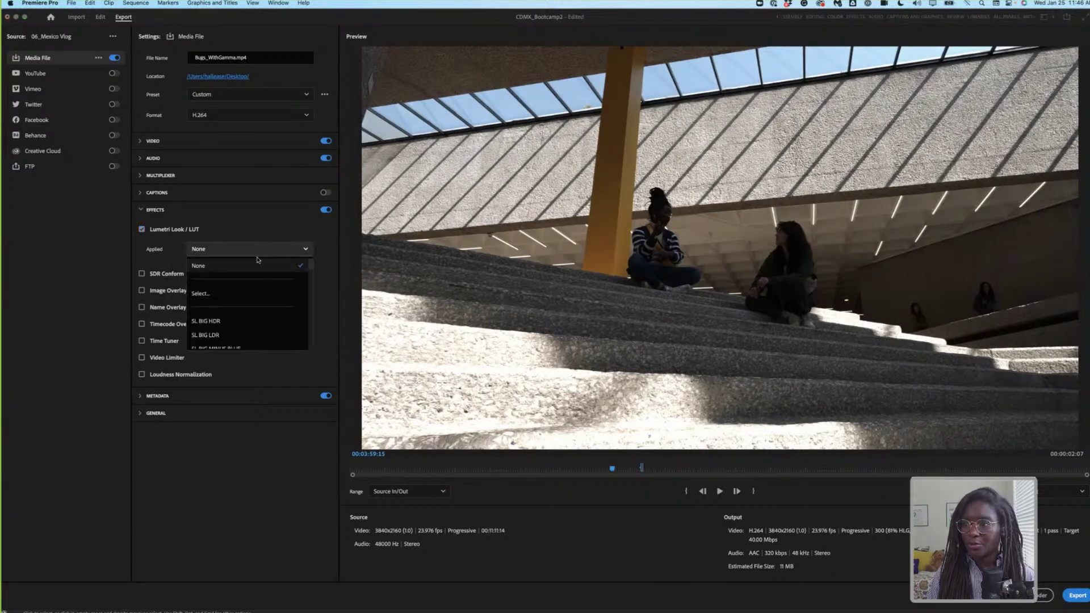
{"action": "left_click", "coordinate": [259, 298]}
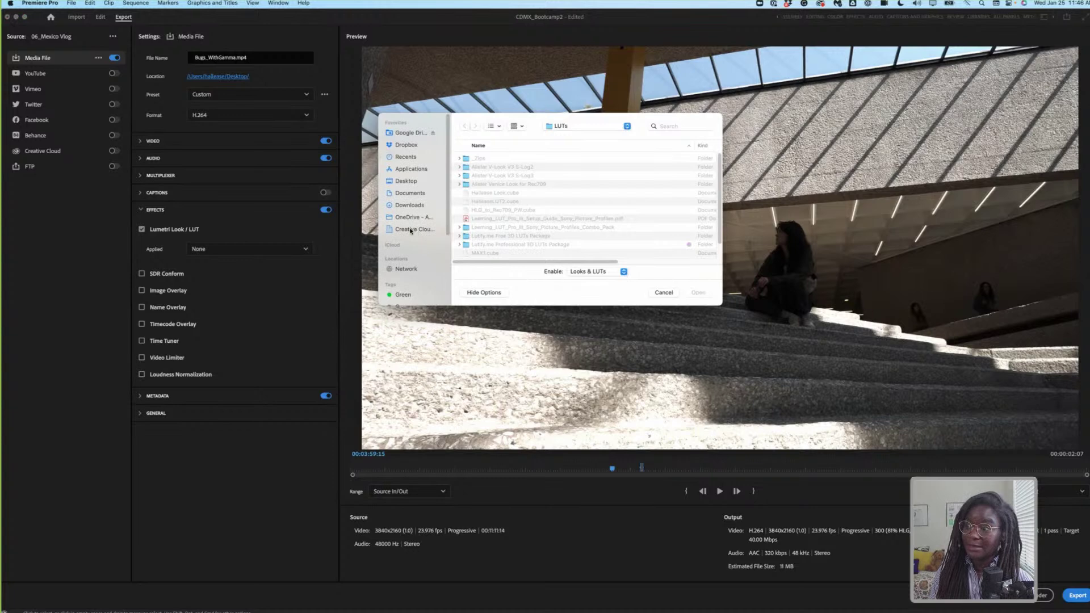
- Load QT Gamma Compensation.cube from the LUTs folder inside Templates in Creative Cloud Files
{"action": "left_click", "coordinate": [411, 231]}
{"action": "scroll", "coordinate": [556, 205], "scroll_direction": "down", "scroll_amount": 5}
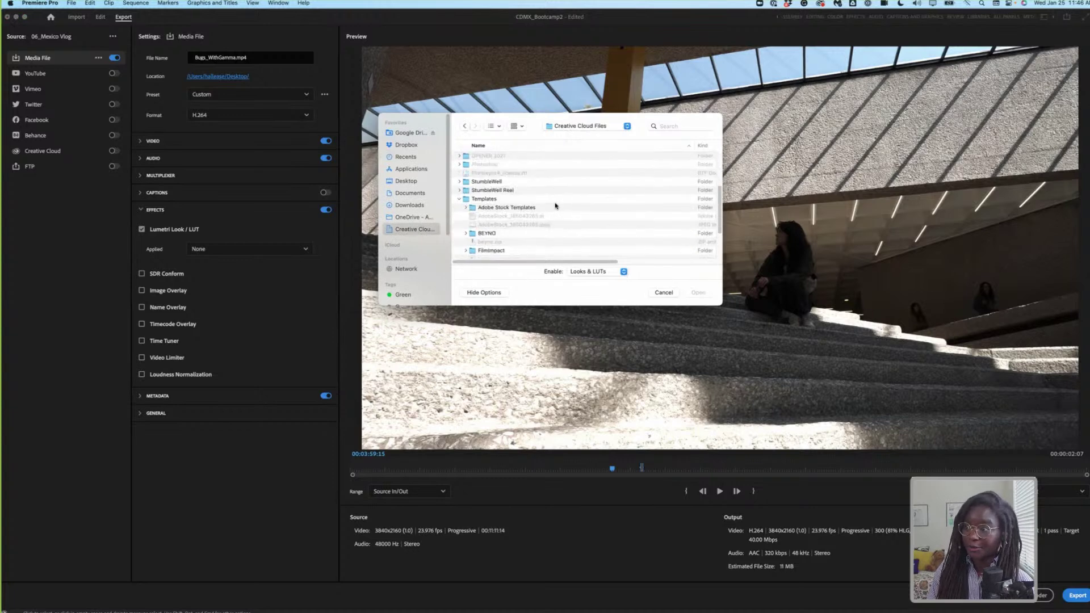
{"action": "scroll", "coordinate": [556, 206], "scroll_direction": "down", "scroll_amount": 2}
{"action": "left_click", "coordinate": [459, 179]}
{"action": "double_click", "coordinate": [494, 234]}
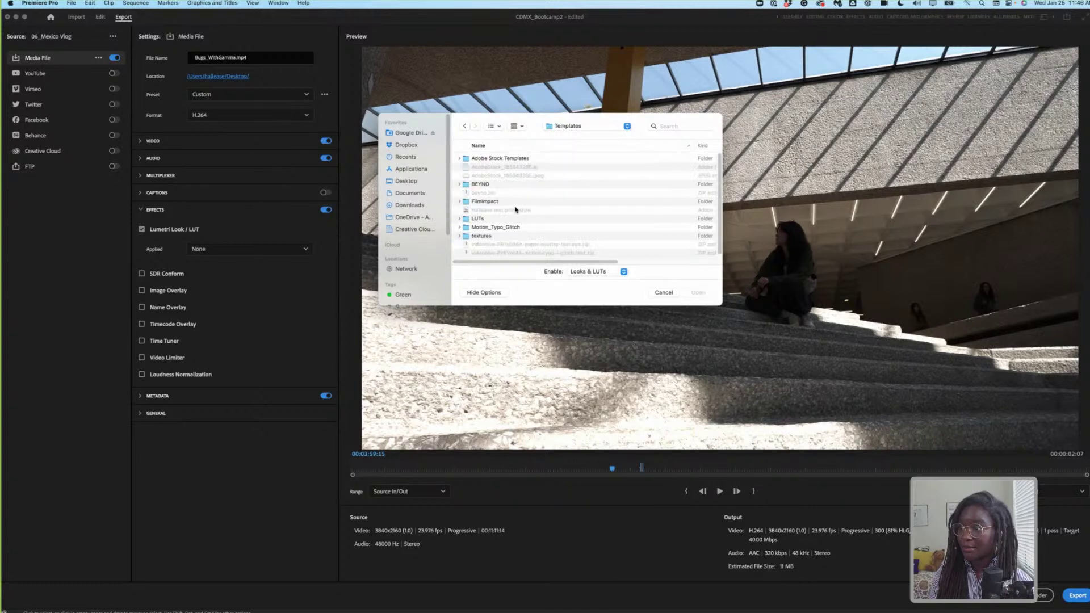
{"action": "double_click", "coordinate": [514, 218]}
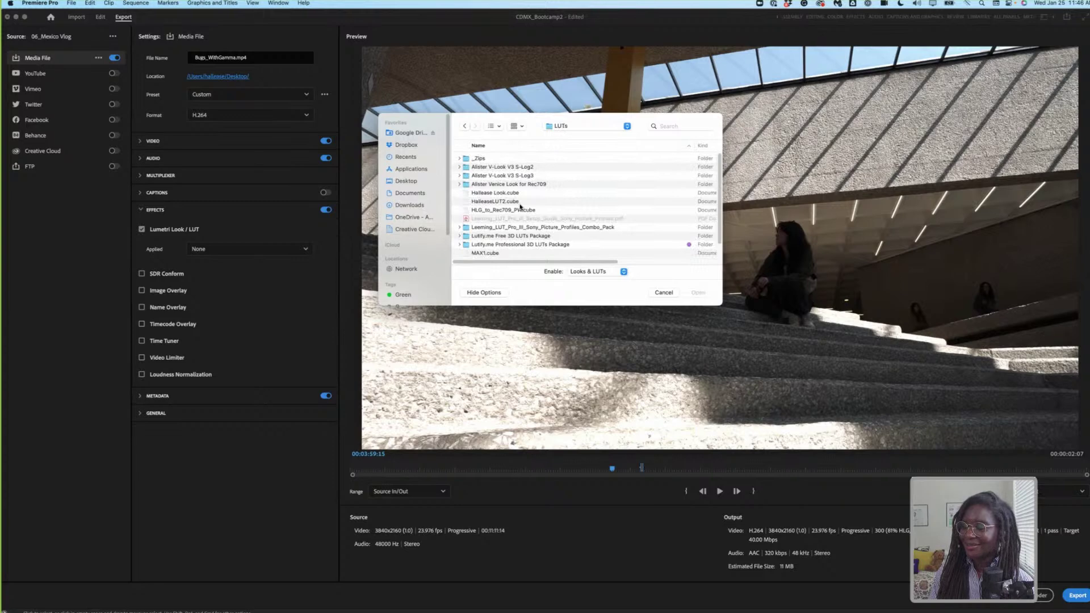
{"action": "scroll", "coordinate": [525, 209], "scroll_direction": "down", "scroll_amount": 2}
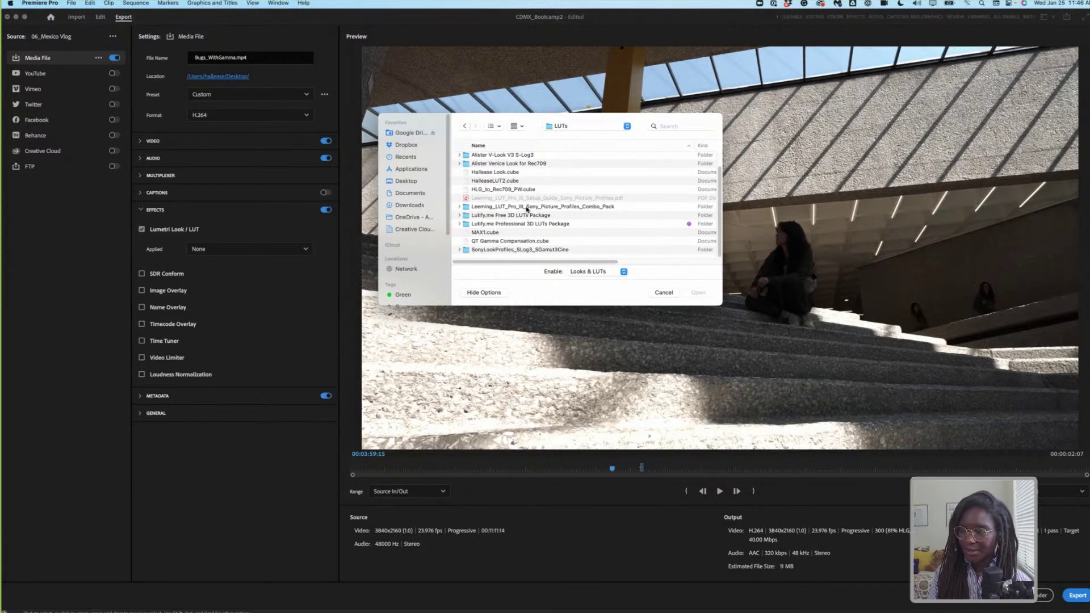
{"action": "scroll", "coordinate": [522, 212], "scroll_direction": "up", "scroll_amount": 2}
{"action": "scroll", "coordinate": [529, 219], "scroll_direction": "down", "scroll_amount": 2}
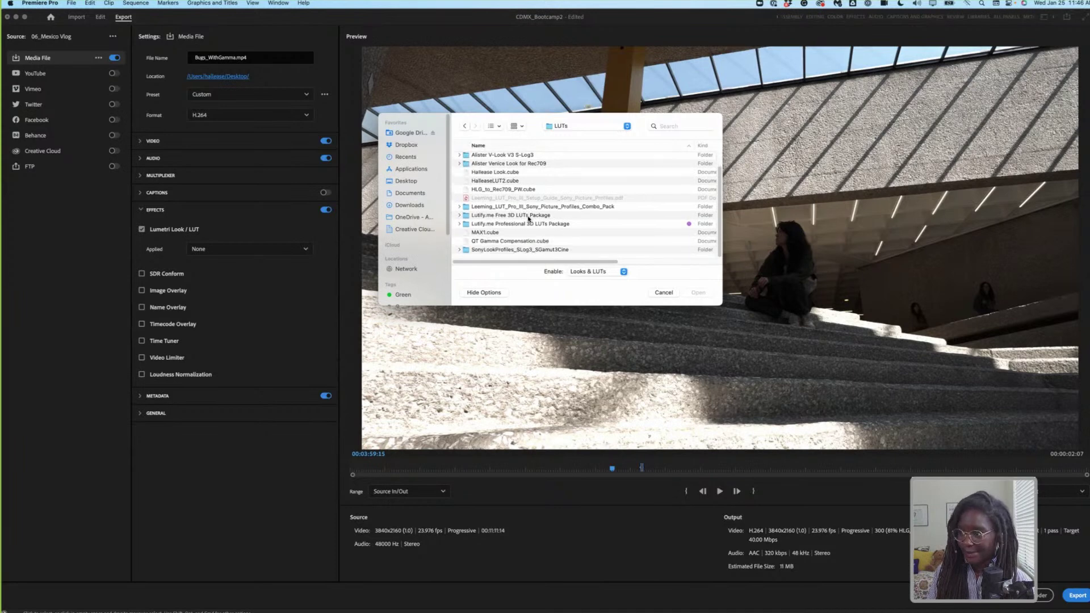
{"action": "left_click", "coordinate": [510, 243]}
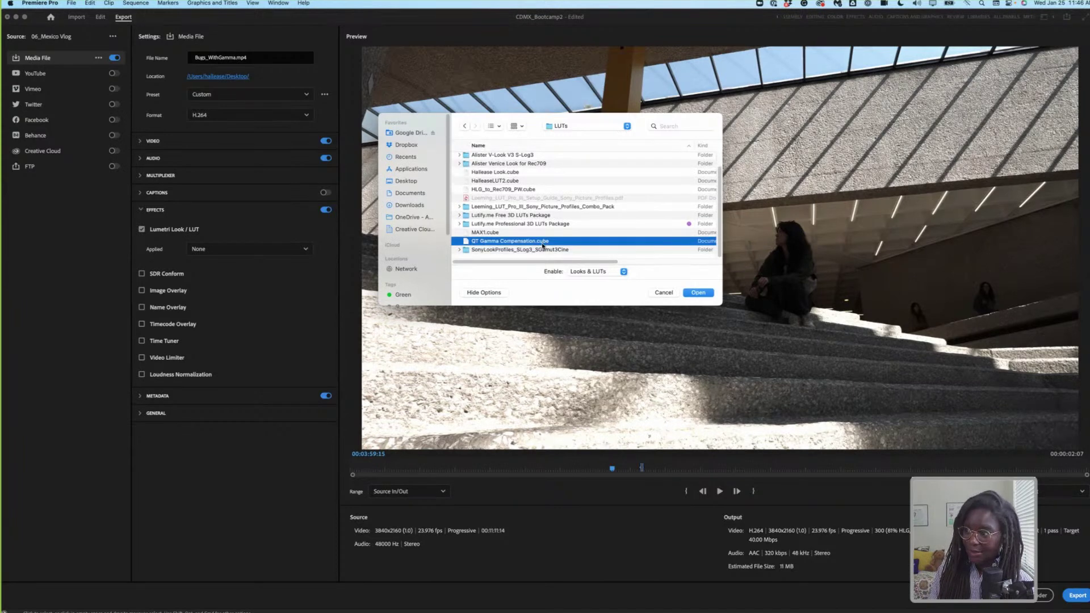
{"action": "left_click", "coordinate": [699, 293]}
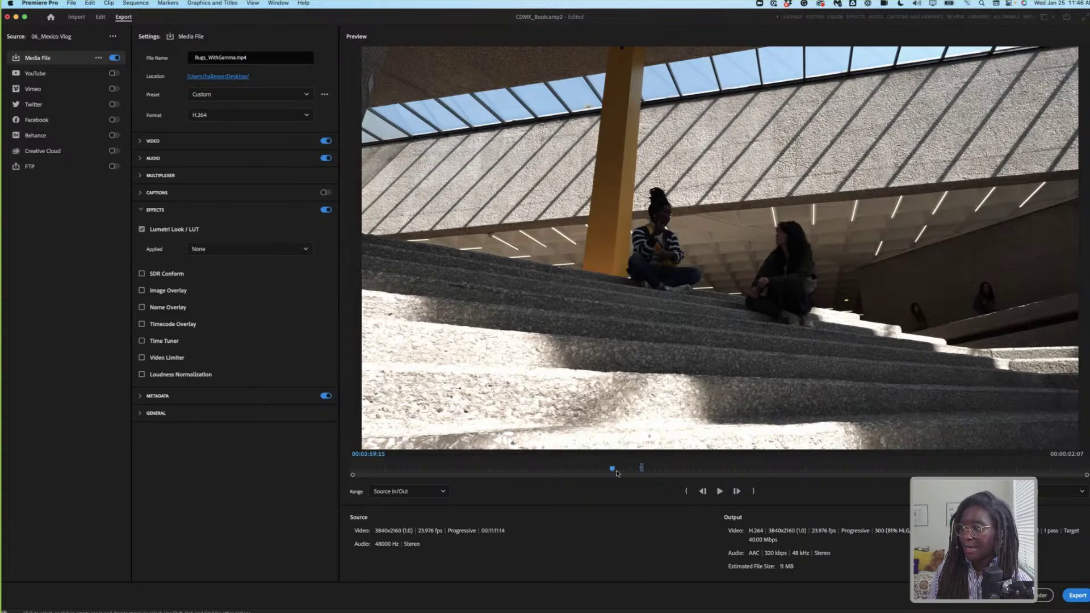
- Preview the market frame at 00:04:25:15 with the Lumetri Look / LUT effect off and on, and export the clip with it enabled
{"action": "left_click_drag", "start_coordinate": [642, 467], "coordinate": [637, 471]}
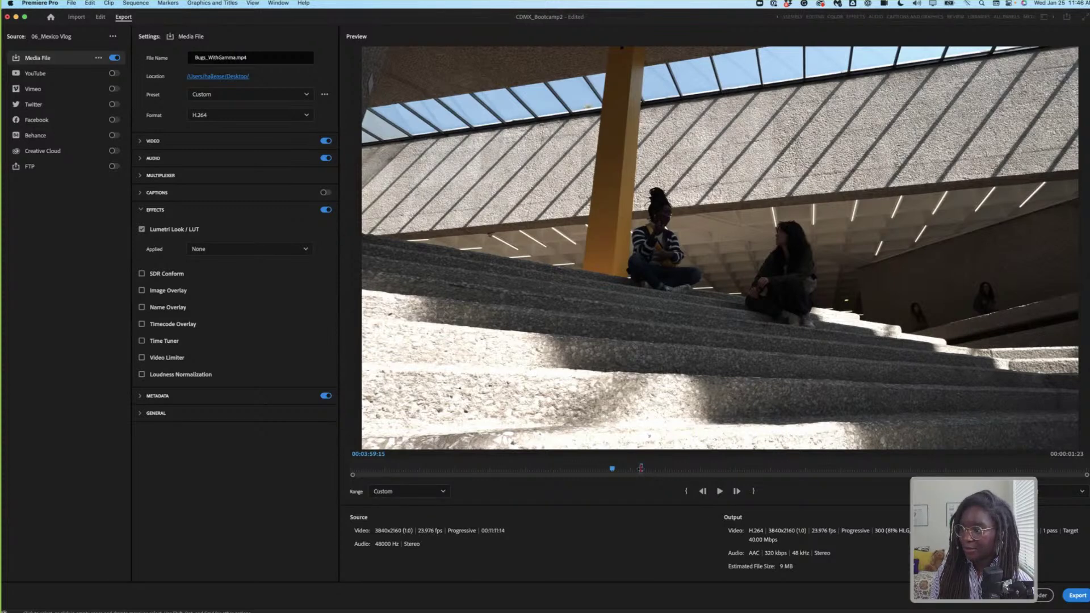
{"action": "left_click", "coordinate": [642, 469]}
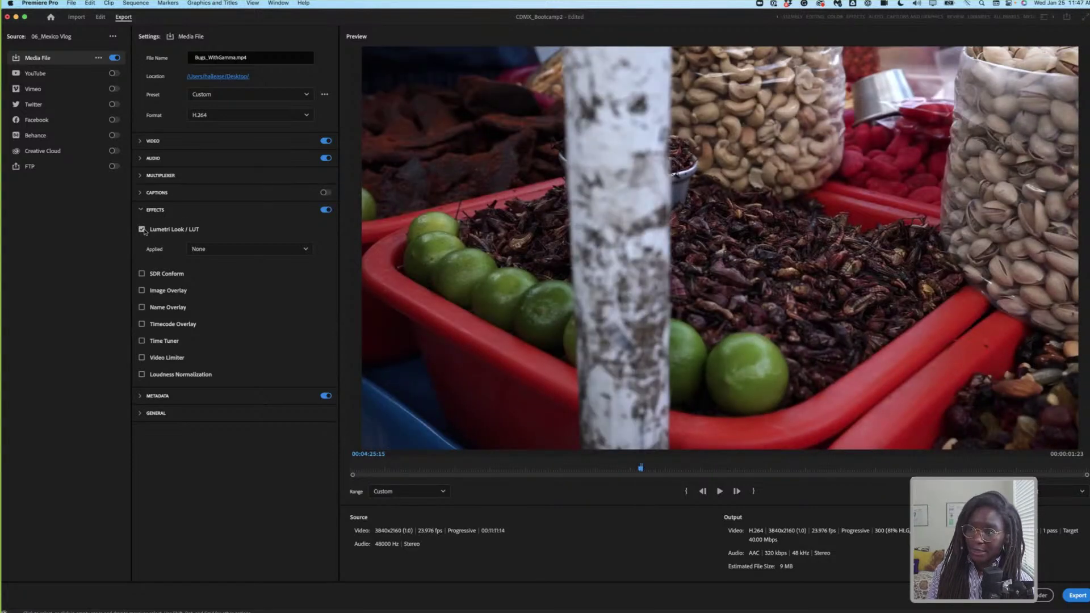
{"action": "left_click", "coordinate": [142, 230]}
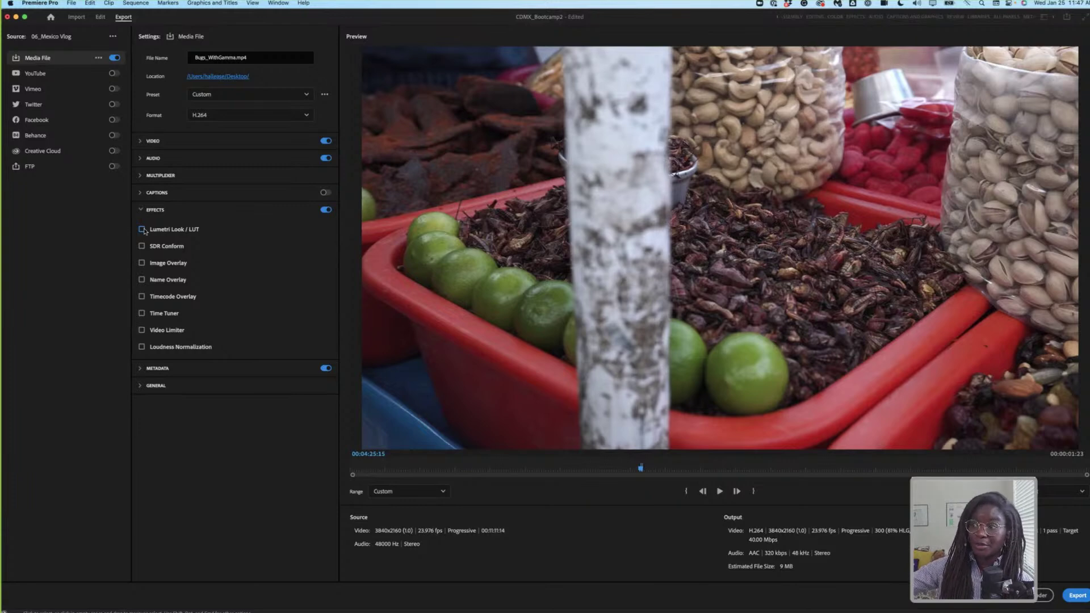
{"action": "left_click", "coordinate": [142, 230]}
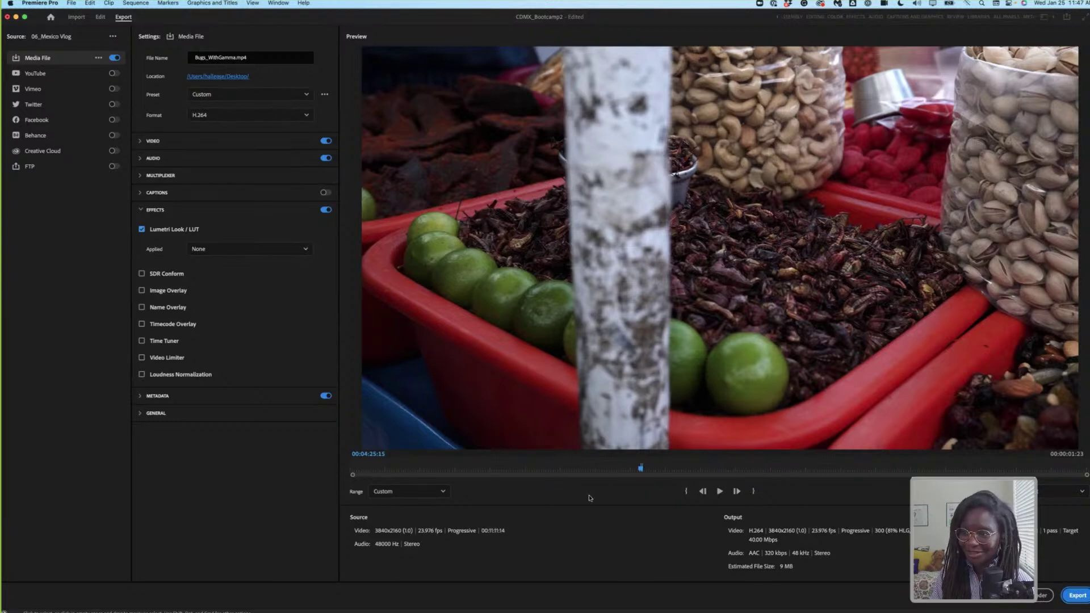
{"action": "left_click", "coordinate": [1075, 596]}
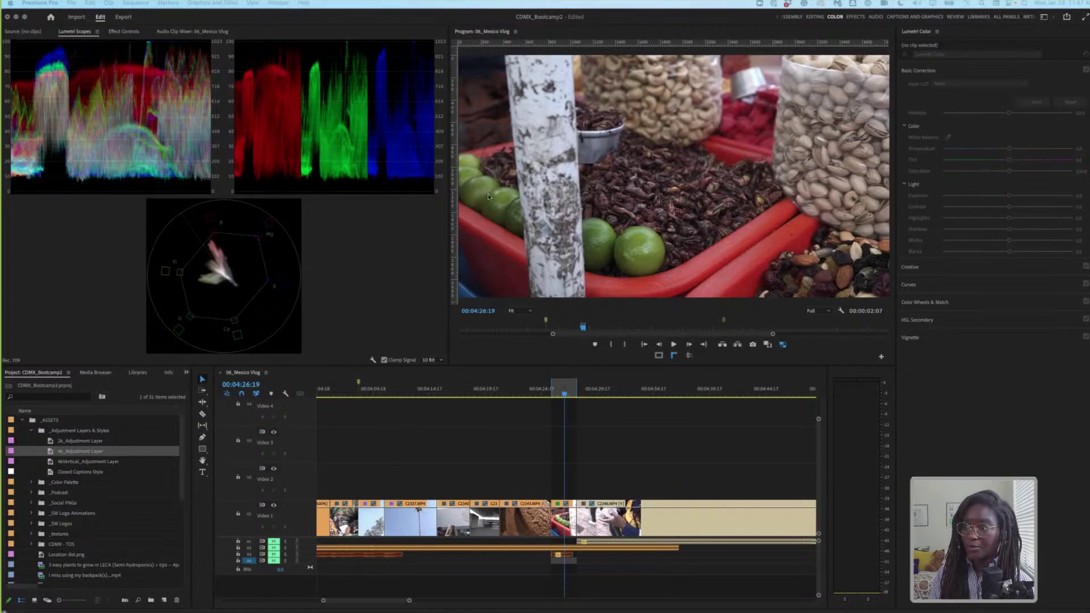
- Arrange the two exported clips in QuickTime Player beside the Program monitor to compare their contrast and colour
{"action": "left_click_drag", "start_coordinate": [489, 200], "coordinate": [426, 330]}
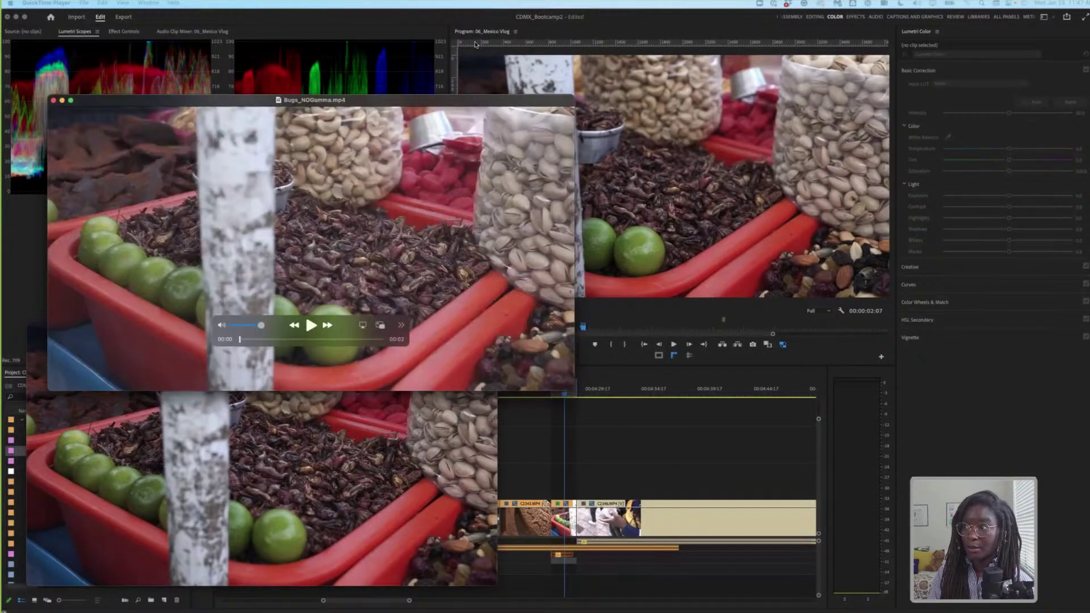
{"action": "left_click_drag", "start_coordinate": [486, 156], "coordinate": [438, 85]}
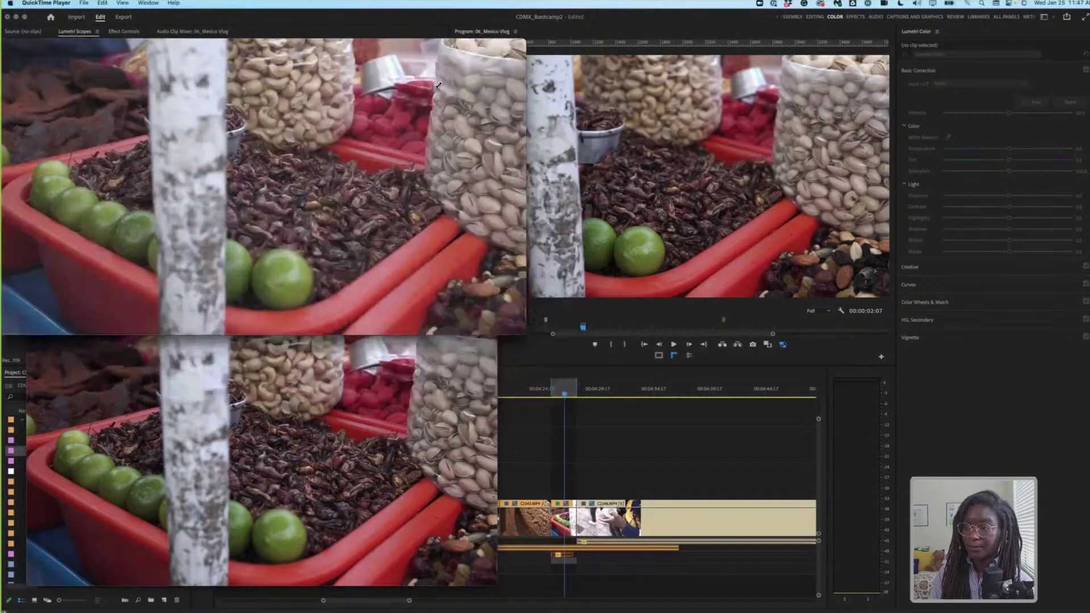
{"action": "left_click_drag", "start_coordinate": [345, 97], "coordinate": [369, 108]}
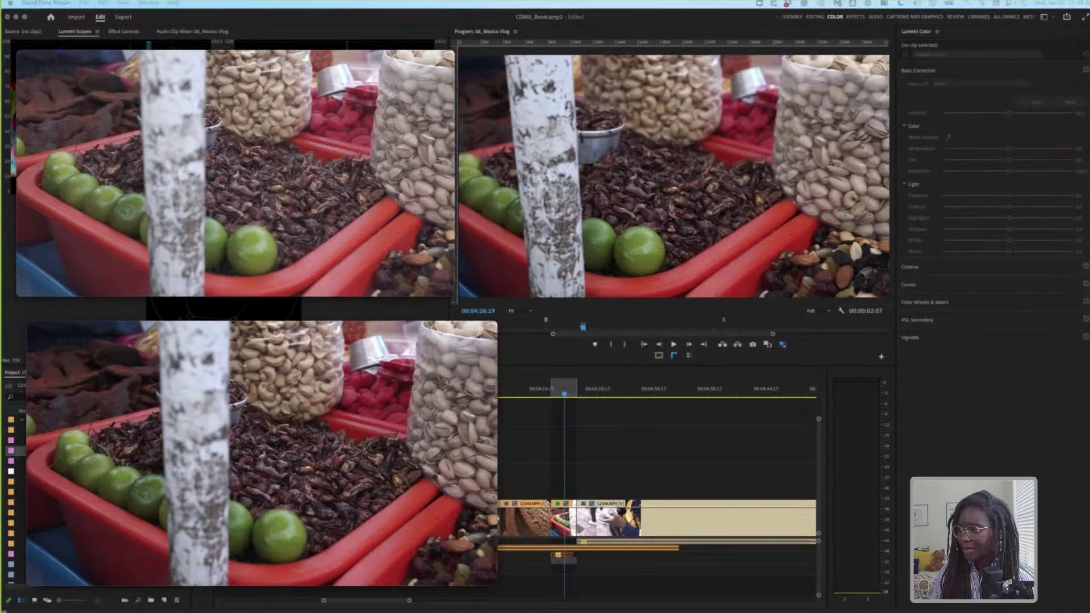
{"action": "mouse_move", "coordinate": [657, 604]}
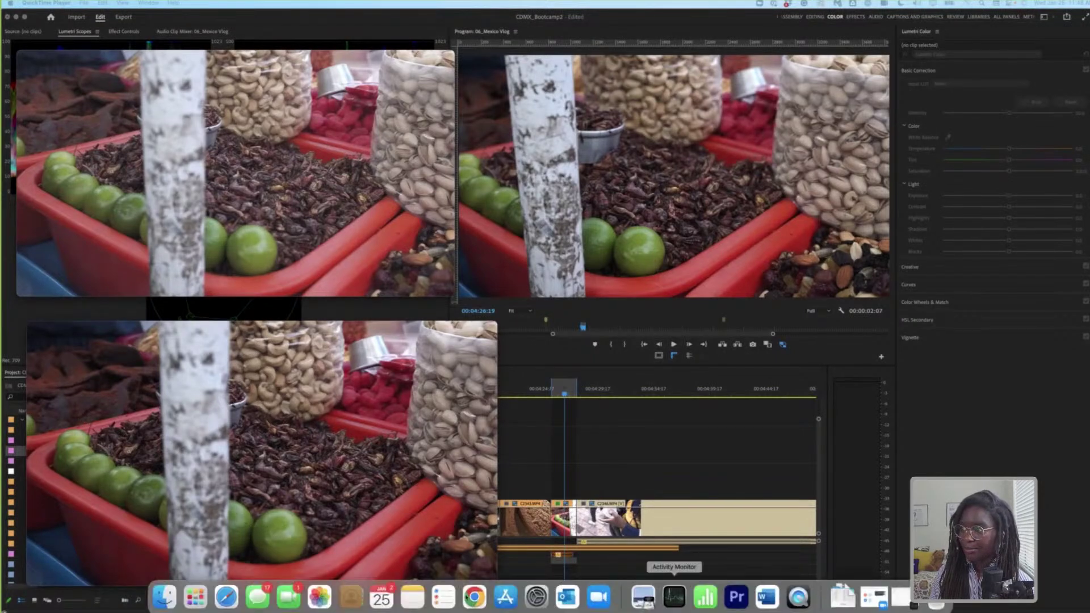
- Switch to Chrome and create a QR code for the QT Gamma Compensation.cube page on Adobe Creative Cloud
{"action": "left_click", "coordinate": [471, 597]}
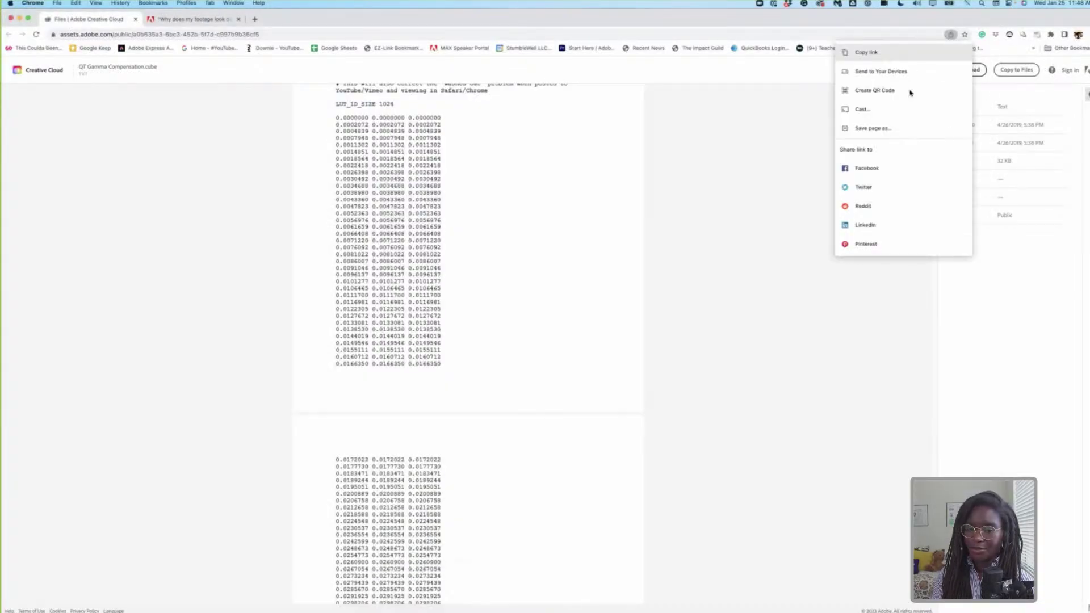
{"action": "left_click", "coordinate": [910, 89]}
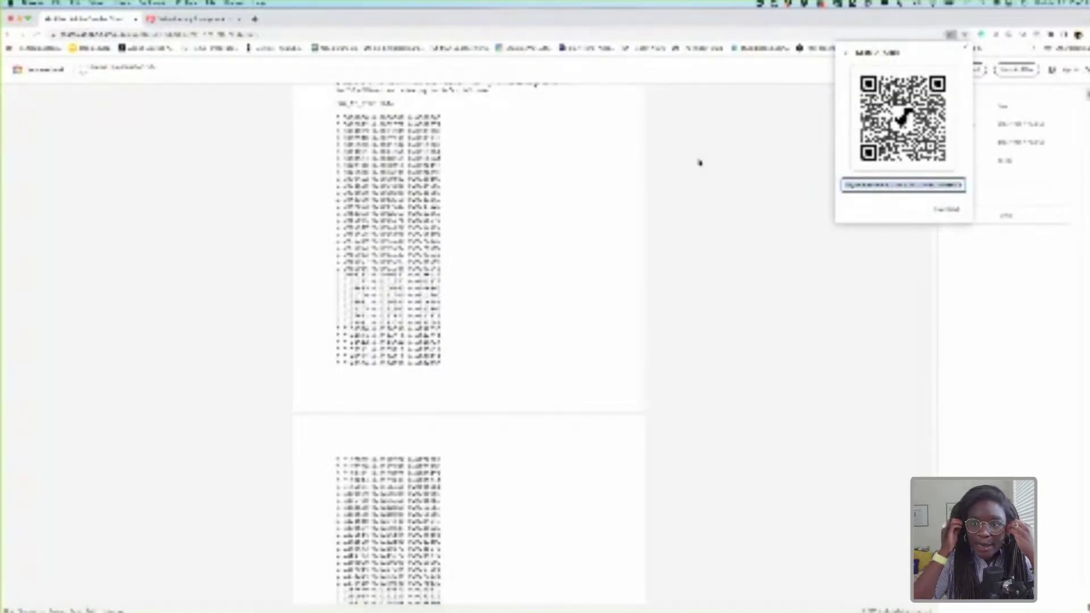
- Switch to Premiere Pro, review the export effects settings for the 06_Mexico Vlog sequence, and save the project
{"action": "mouse_move", "coordinate": [501, 583]}
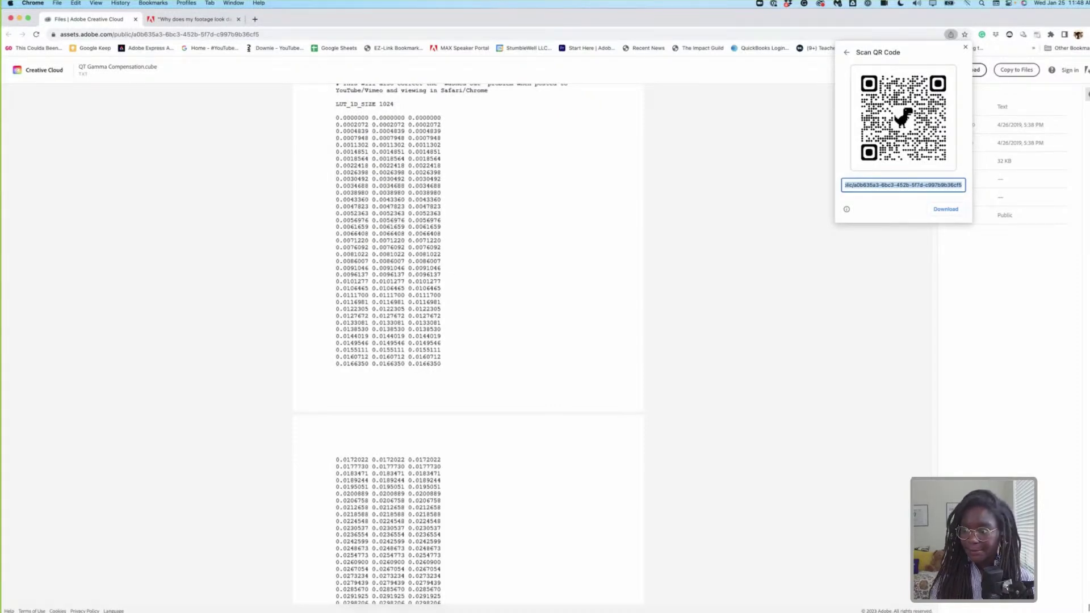
{"action": "mouse_move", "coordinate": [734, 607]}
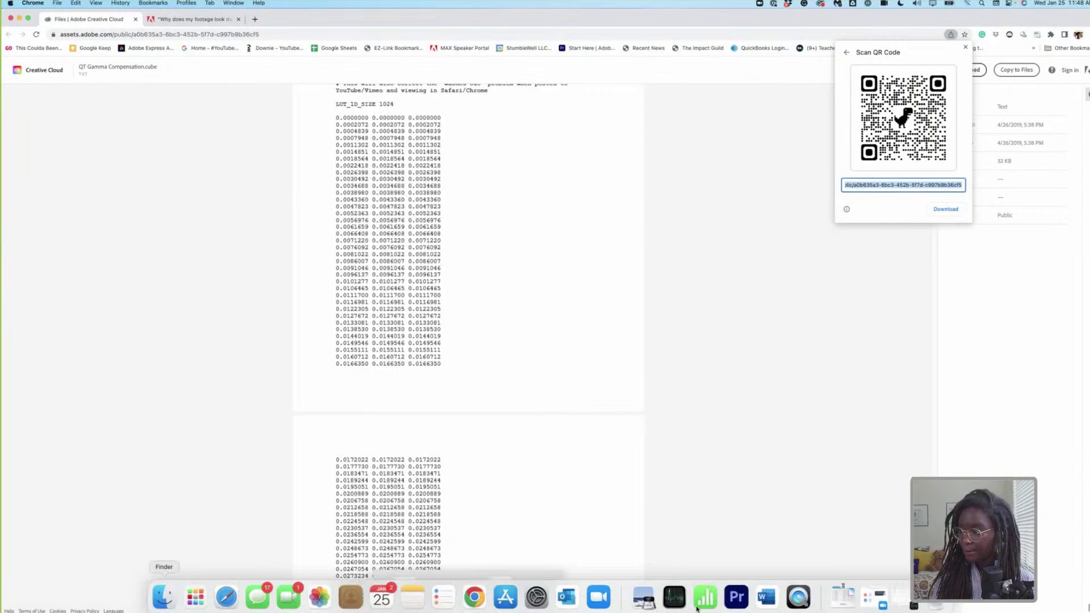
{"action": "left_click", "coordinate": [735, 602]}
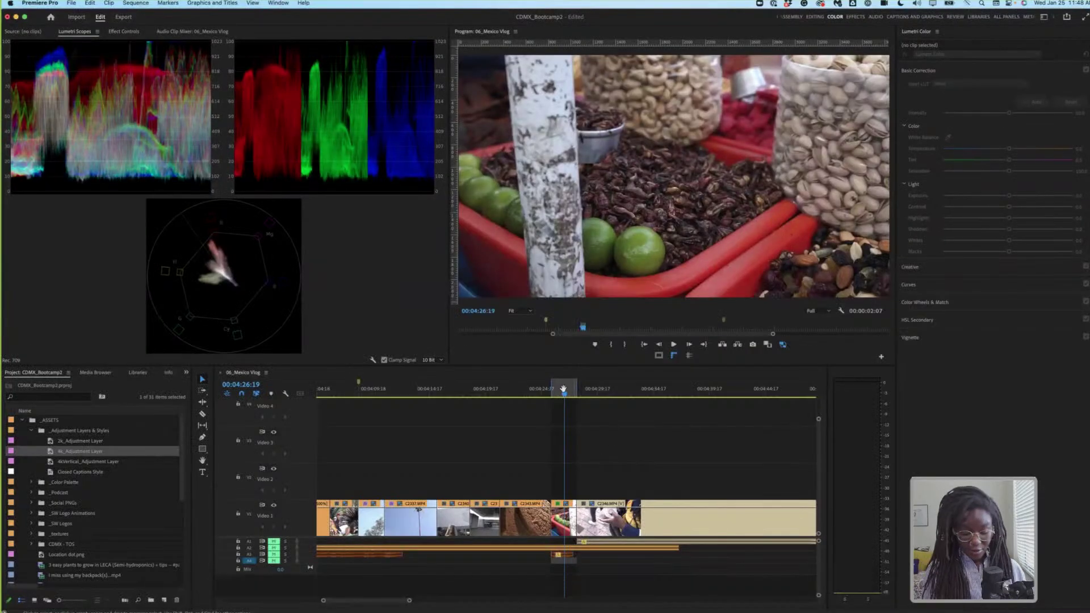
{"action": "left_click", "coordinate": [564, 389]}
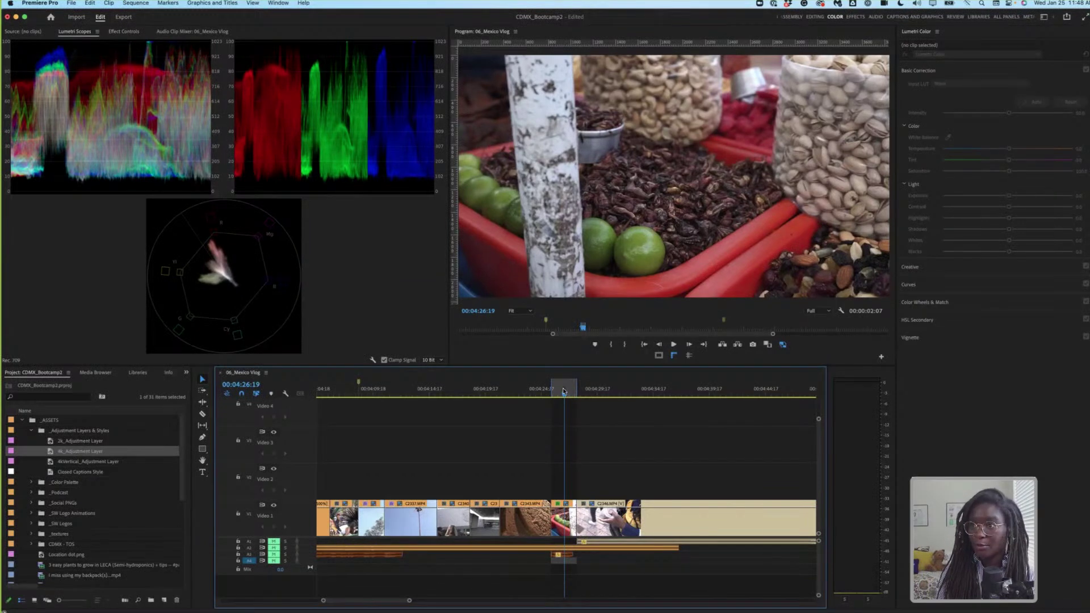
{"action": "key", "text": "super+m"}
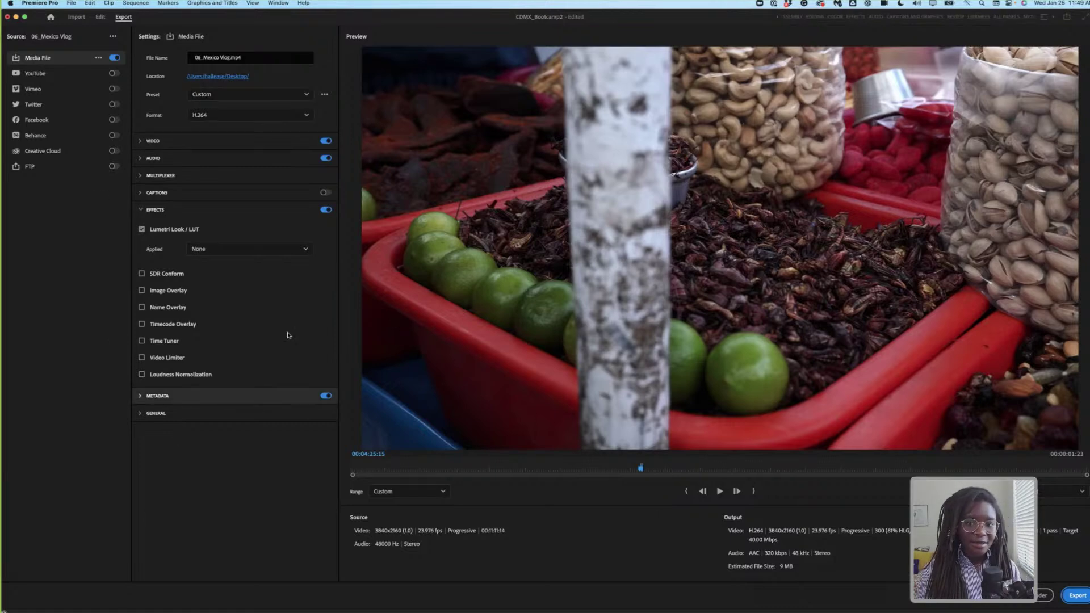
{"action": "key", "text": "super+s"}
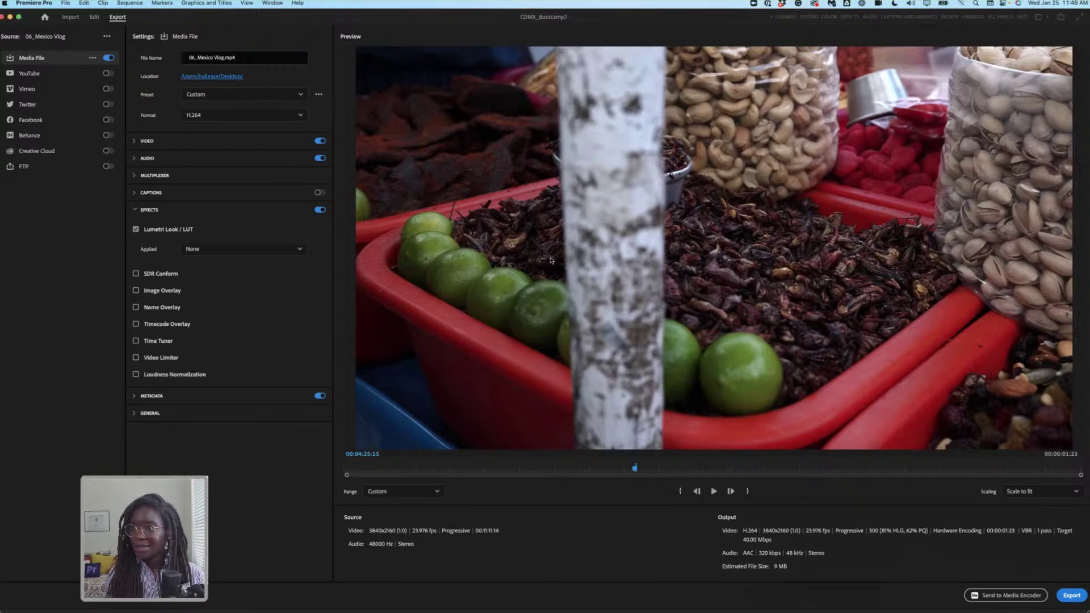
{"action": "left_click", "coordinate": [94, 17]}
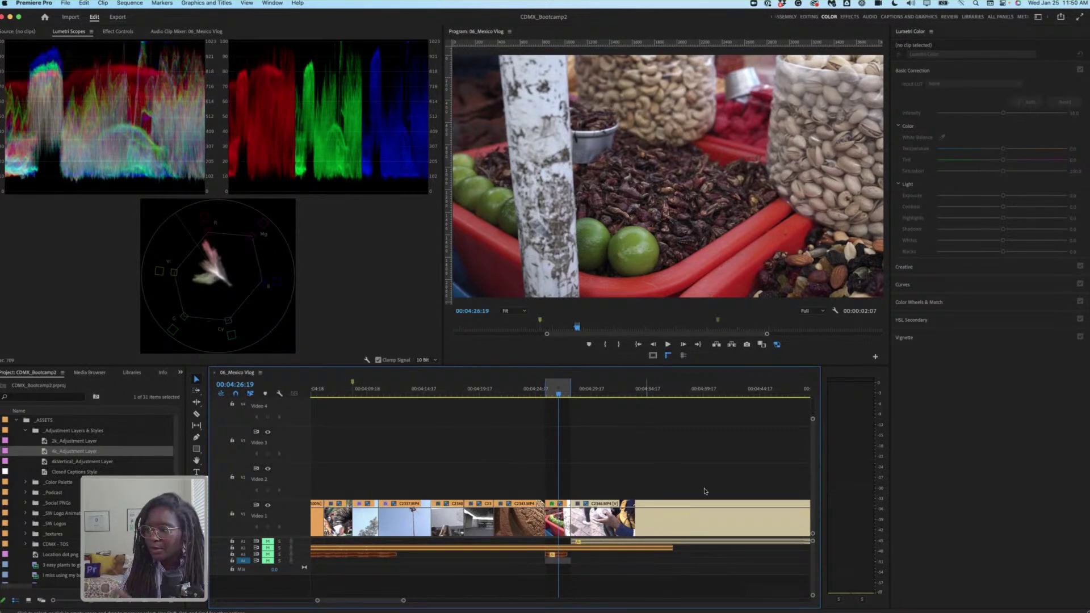
- In Chrome, create a QR code for the "Why does my footage look darker in Premiere?" community article and read through the article
{"action": "mouse_move", "coordinate": [650, 608]}
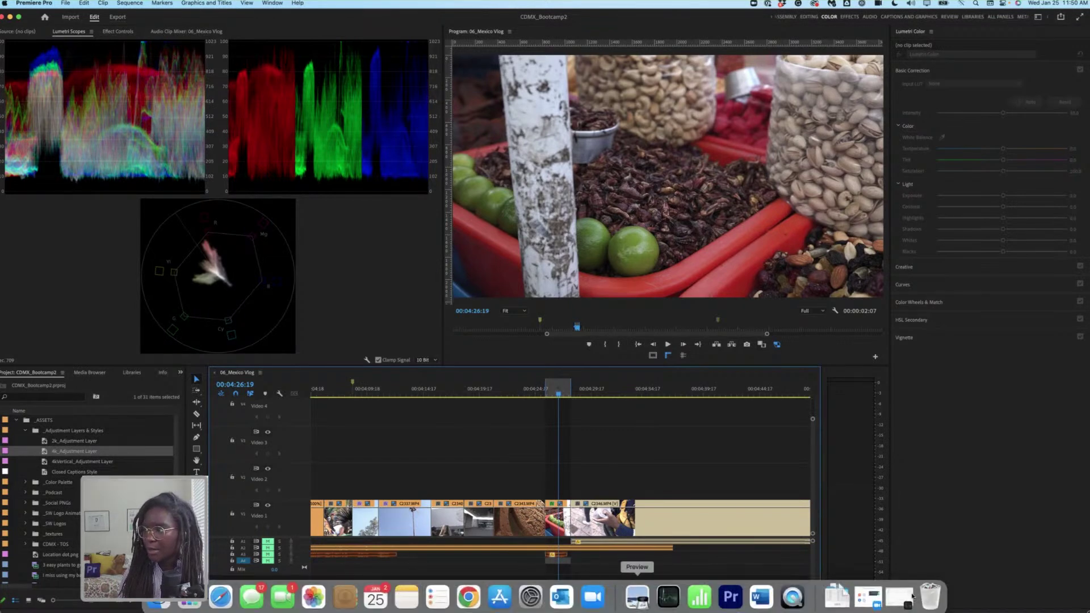
{"action": "left_click", "coordinate": [467, 596]}
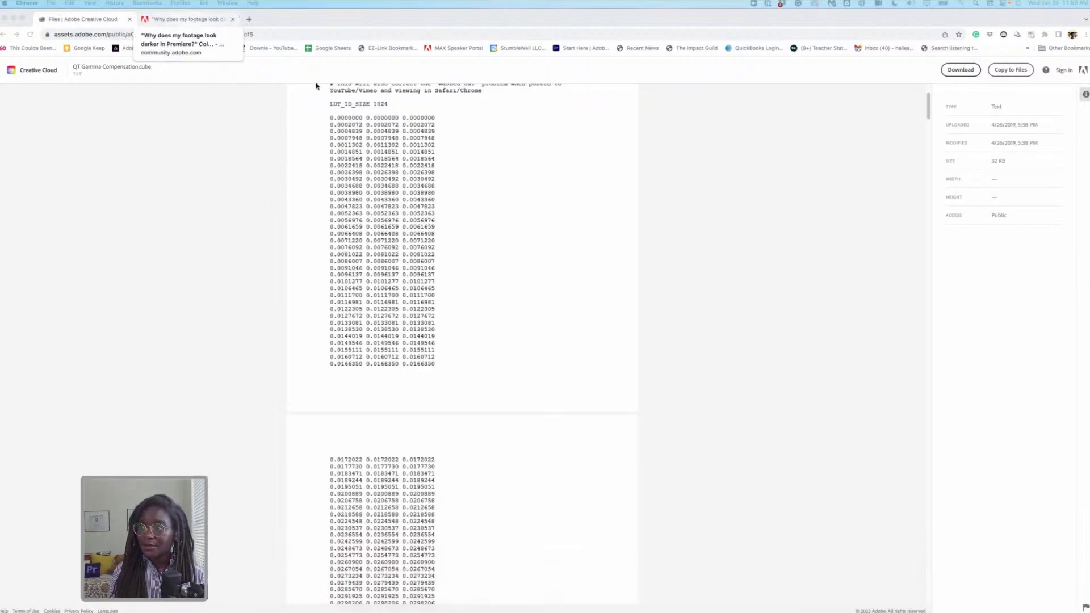
{"action": "left_click", "coordinate": [193, 22]}
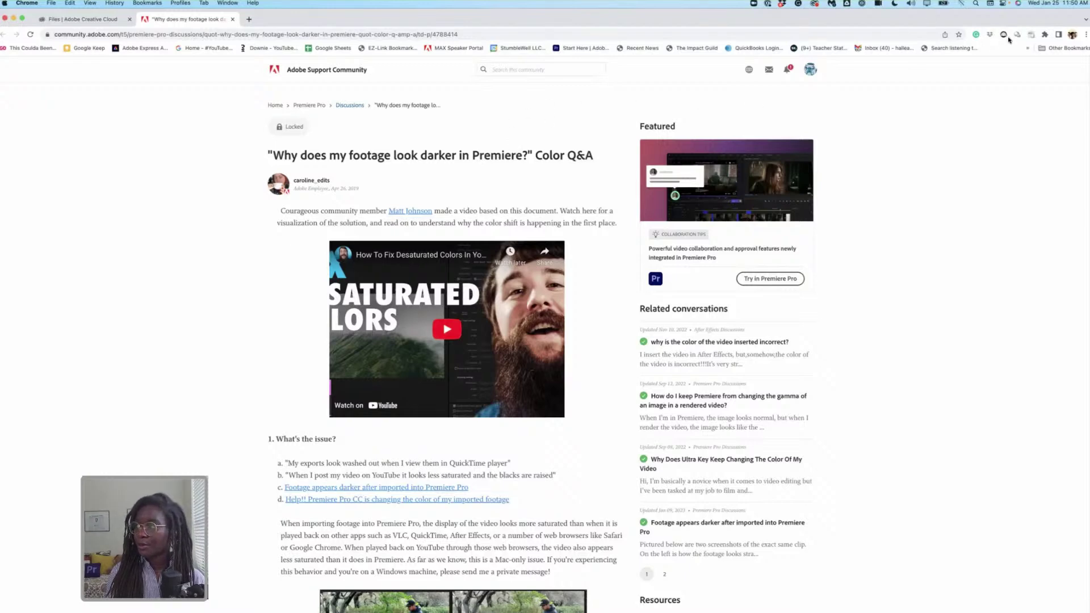
{"action": "left_click", "coordinate": [945, 34]}
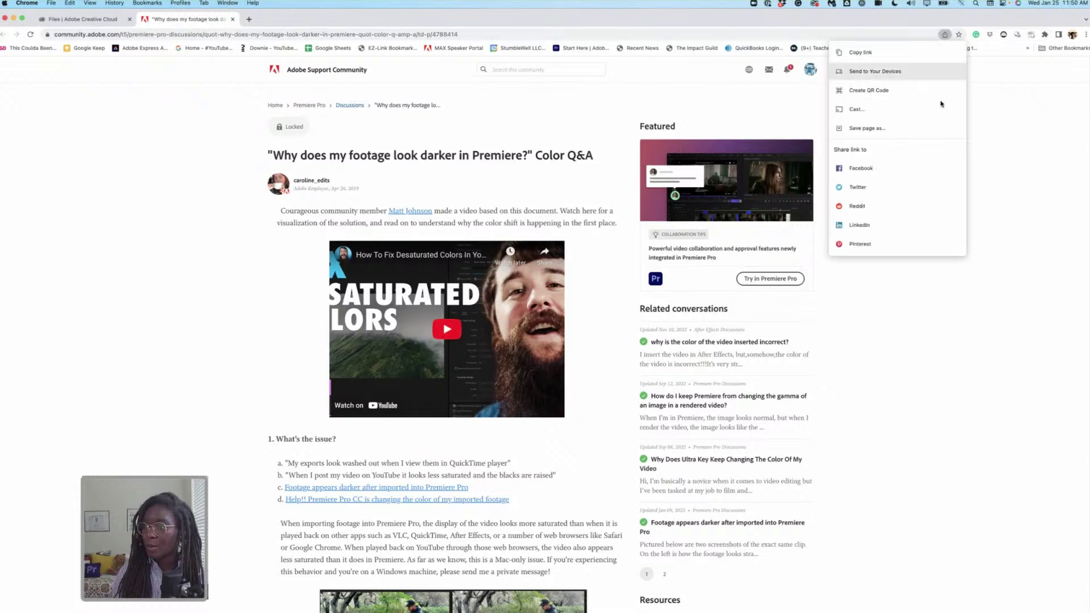
{"action": "left_click", "coordinate": [906, 90]}
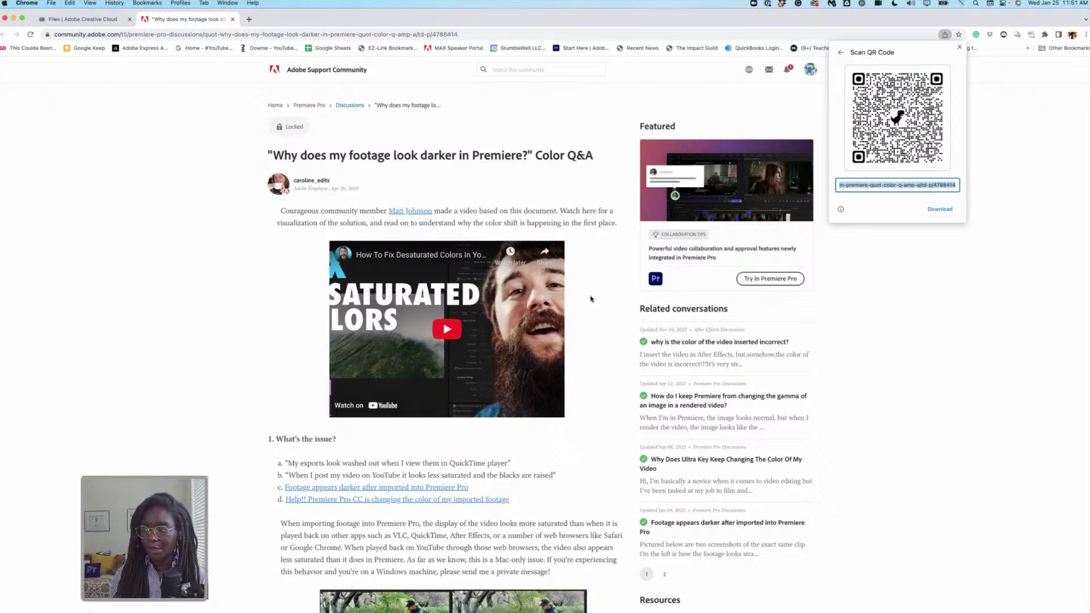
{"action": "scroll", "coordinate": [601, 312], "scroll_direction": "down", "scroll_amount": 10}
{"action": "scroll", "coordinate": [620, 332], "scroll_direction": "down", "scroll_amount": 10}
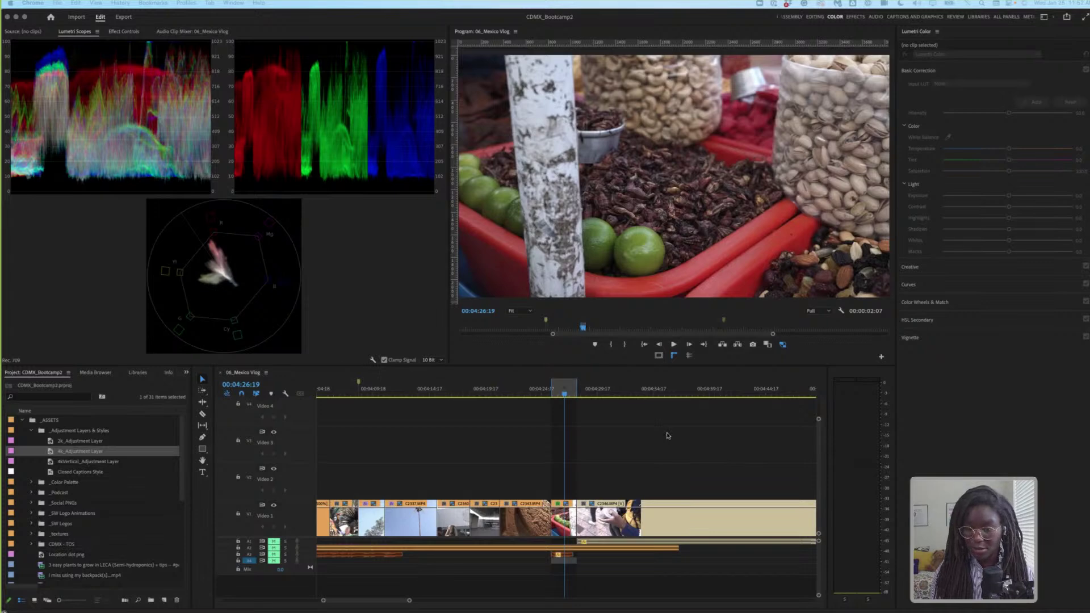
- Return to Premiere Pro and fit the entire 06_Mexico Vlog sequence in the timeline view
{"action": "left_click", "coordinate": [667, 435]}
{"action": "key", "text": "backslash"}
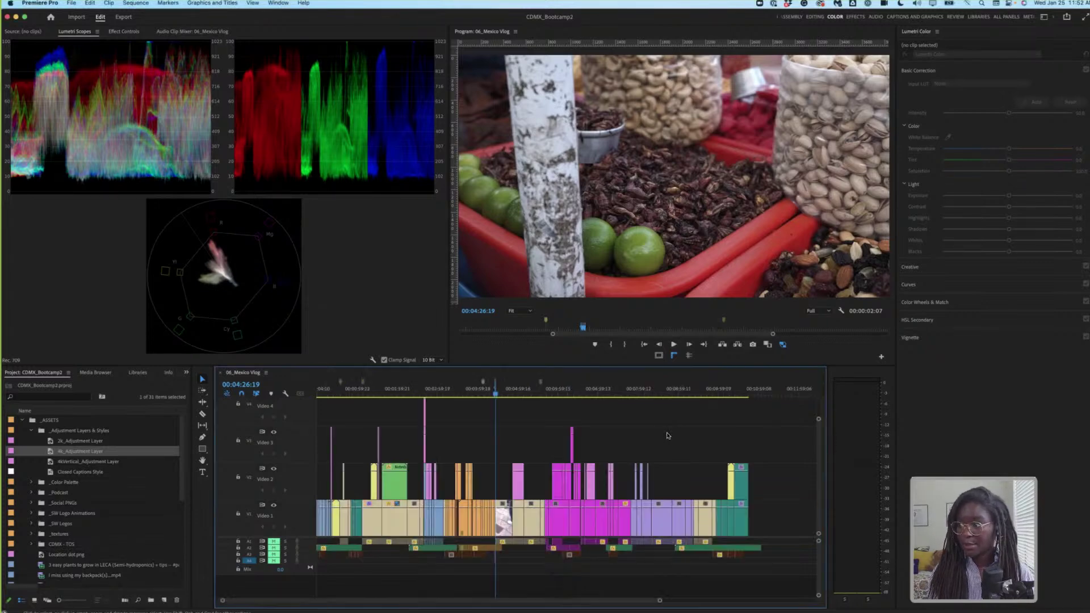